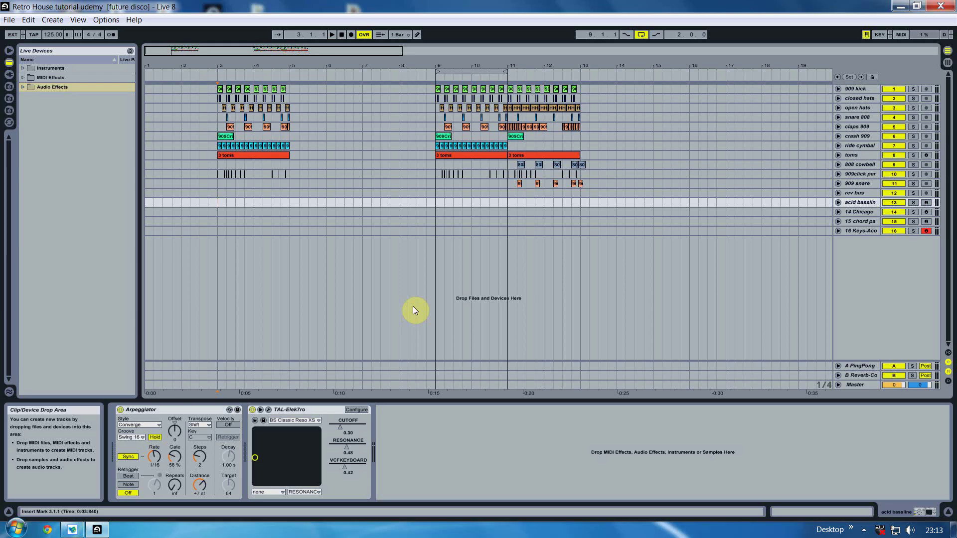
- Switch to the Session view and examine the devices on the Delay, Reverb and Compressor return tracks and the options for creating a return track
{"action": "left_click", "coordinate": [9, 100]}
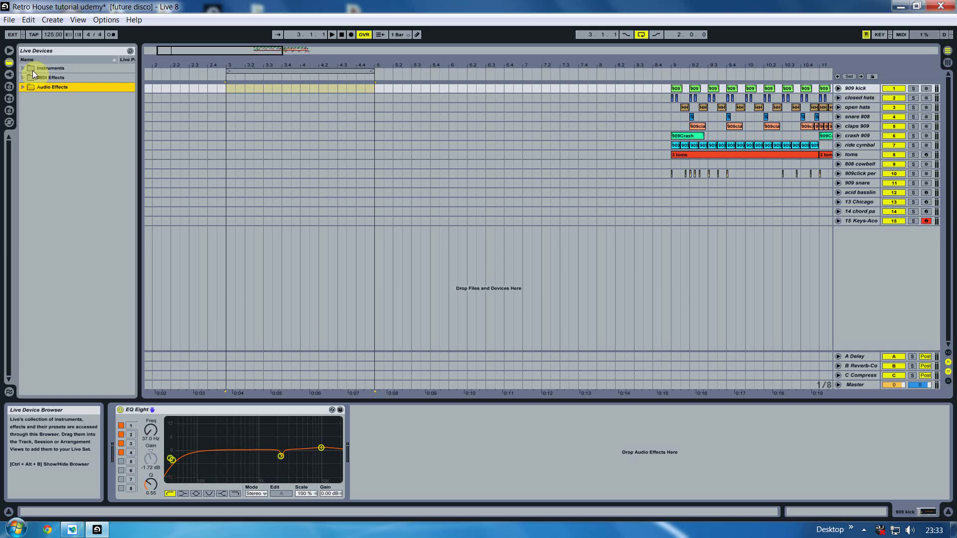
{"action": "key", "text": "Tab"}
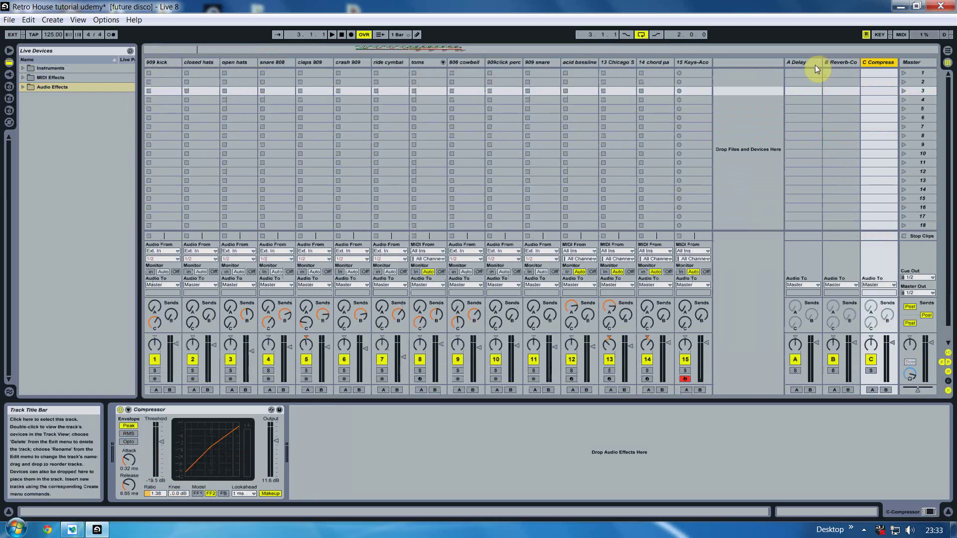
{"action": "left_click", "coordinate": [814, 64]}
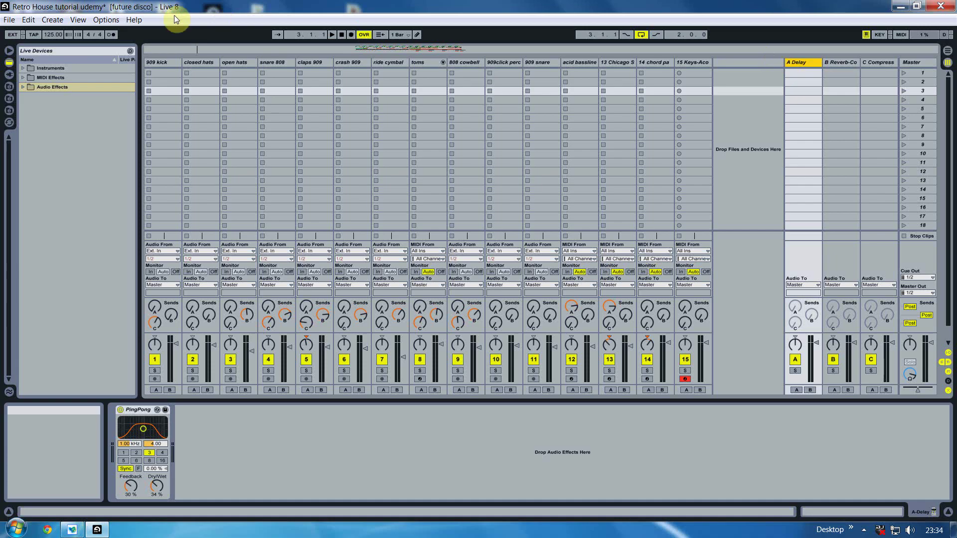
{"action": "left_click", "coordinate": [880, 62]}
{"action": "left_click", "coordinate": [803, 62]}
{"action": "left_click", "coordinate": [831, 62]}
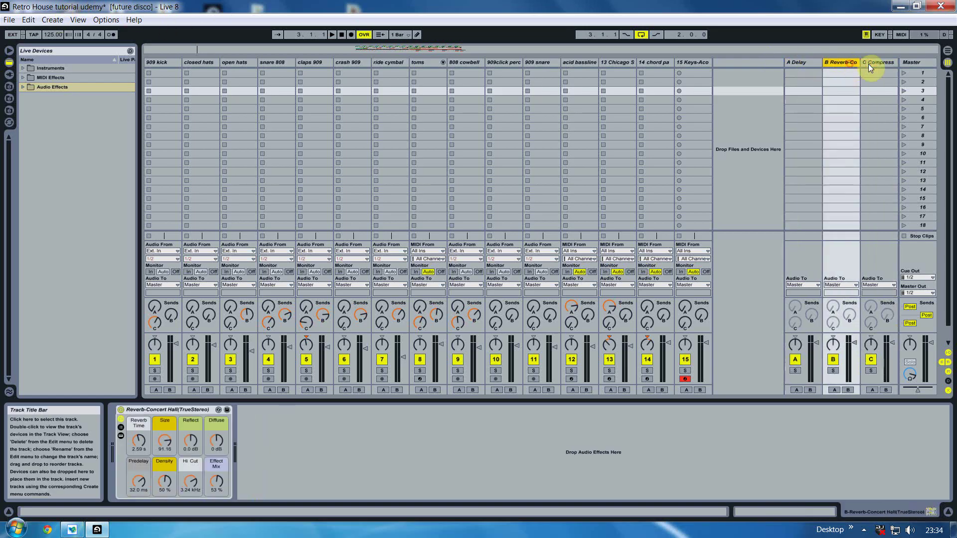
{"action": "left_click", "coordinate": [880, 62]}
{"action": "left_click", "coordinate": [811, 63]}
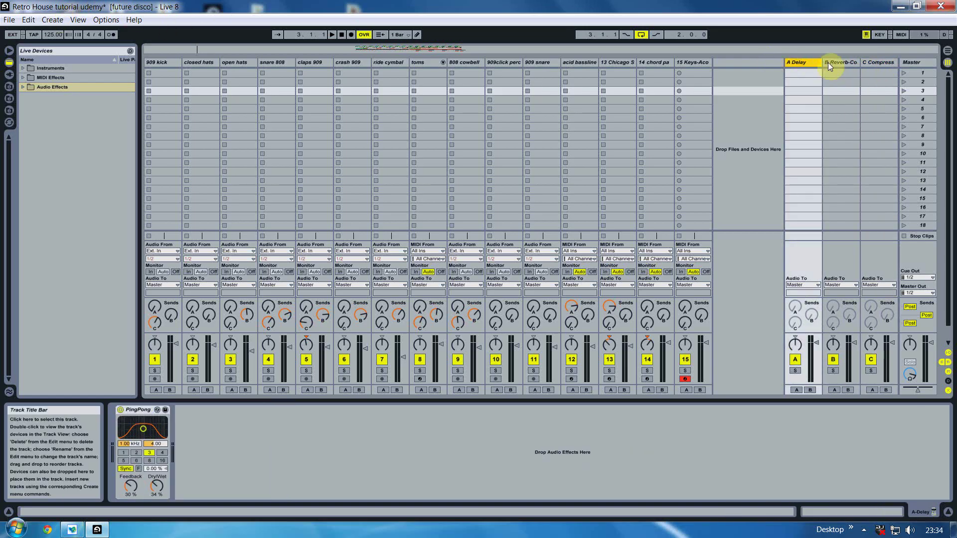
{"action": "left_click", "coordinate": [875, 63]}
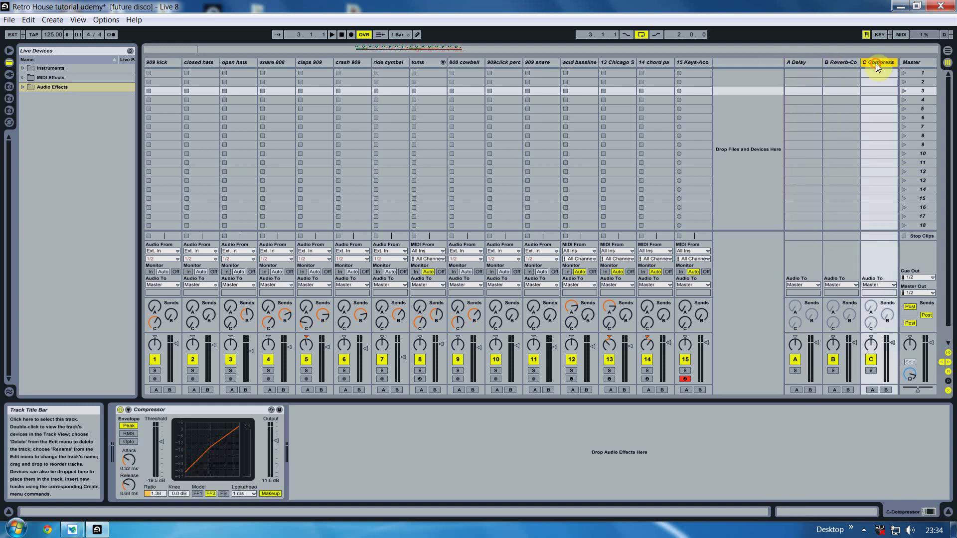
{"action": "left_click", "coordinate": [52, 20]}
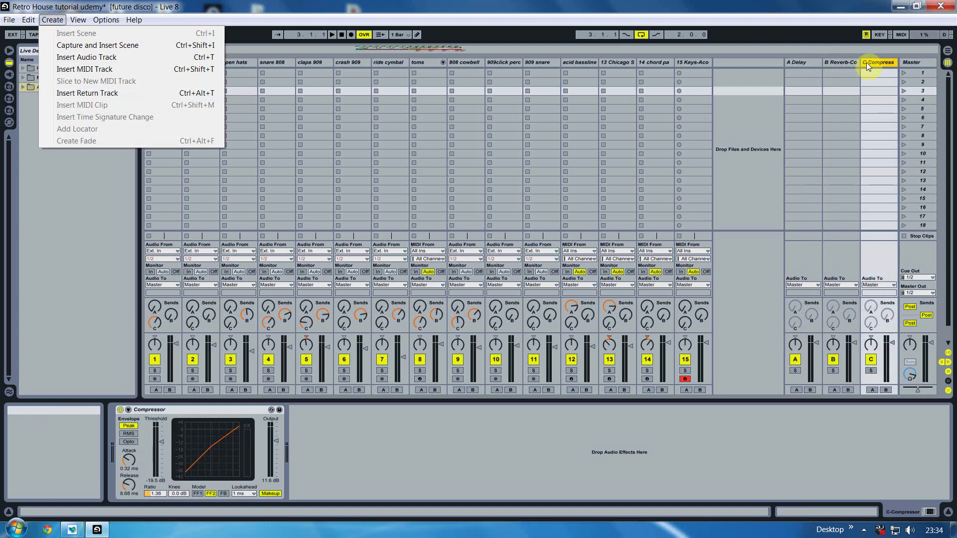
- Locate Ping Pong Delay among the audio effects and set the Dry/Wet mix of the Delay return track's PingPong device to 30 %
{"action": "left_click", "coordinate": [800, 61]}
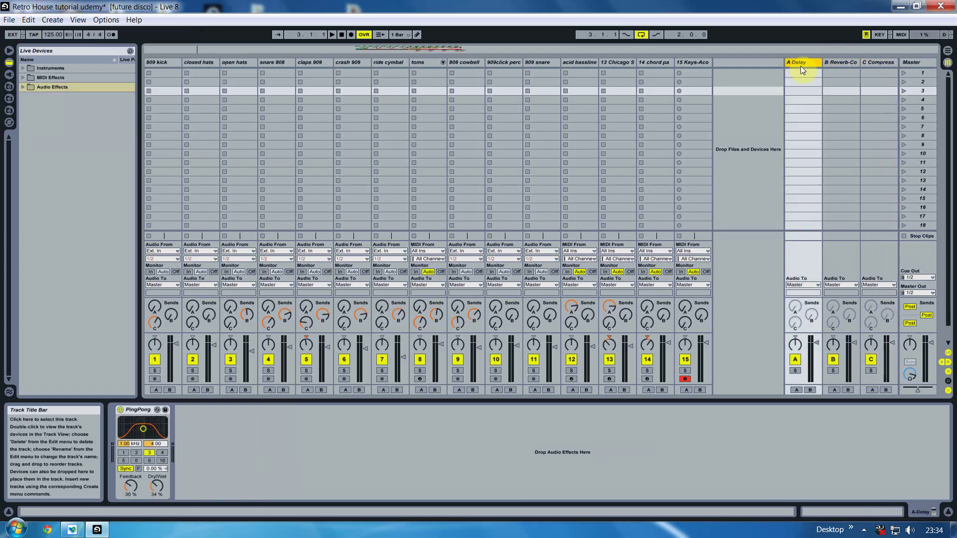
{"action": "left_click", "coordinate": [21, 87]}
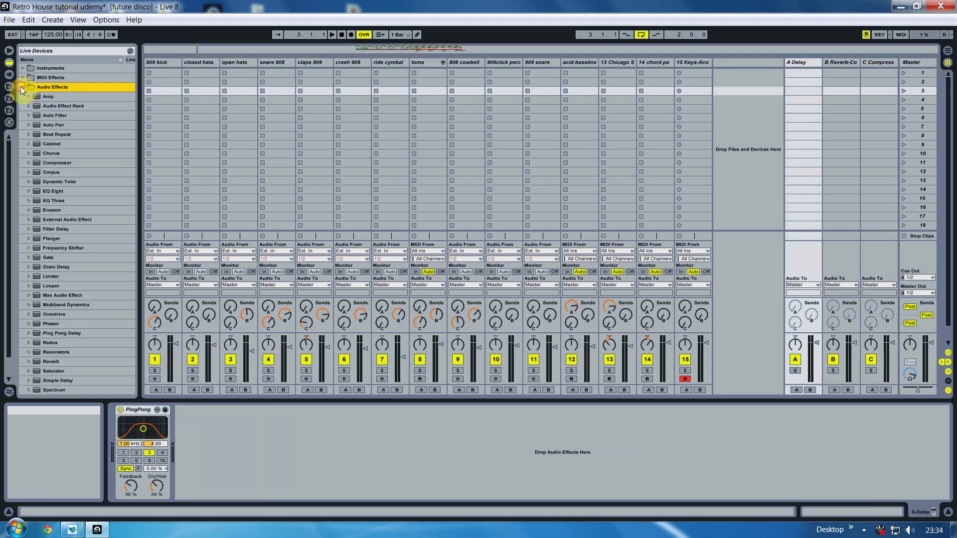
{"action": "left_click", "coordinate": [59, 332]}
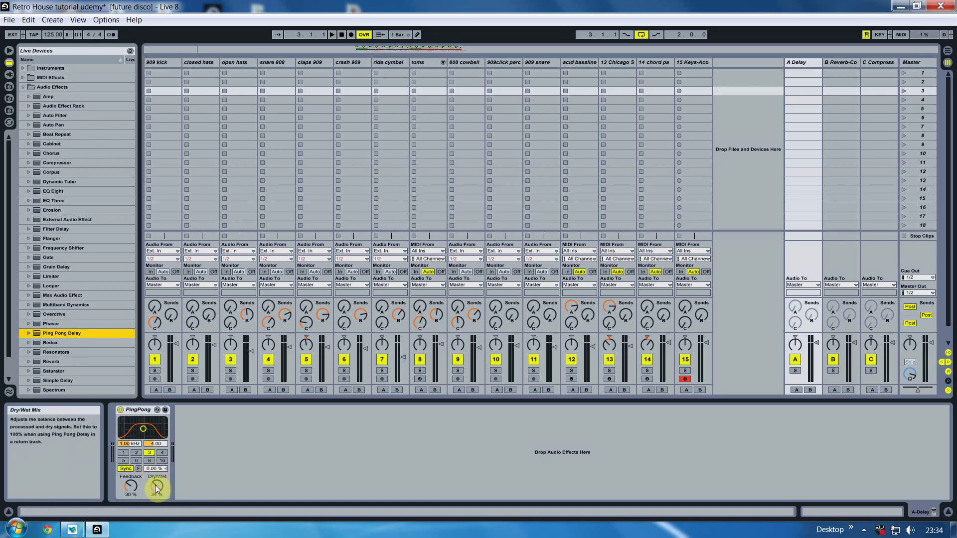
{"action": "left_click_drag", "start_coordinate": [155, 486], "coordinate": [156, 487]}
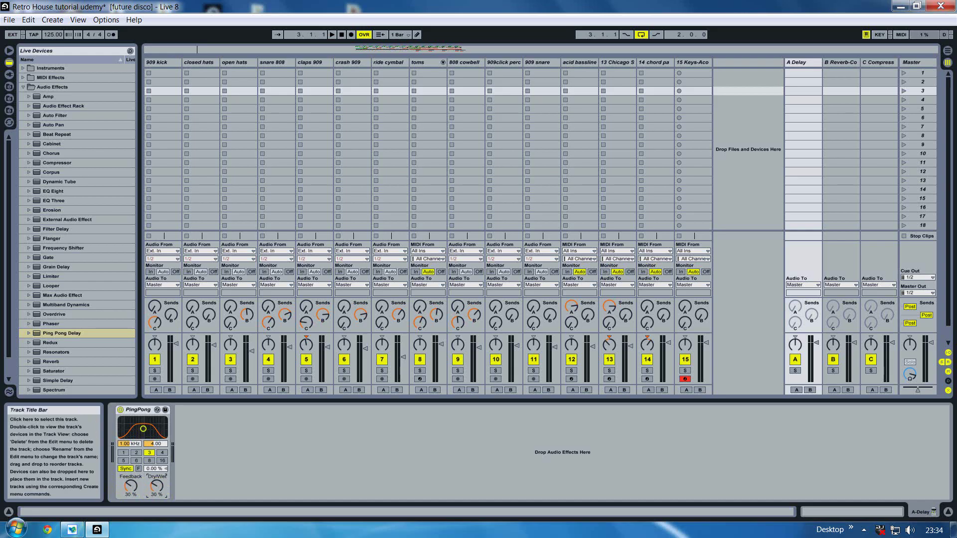
- Select the Reverb return track and locate its Reverb-Concert Hall(TrueStereo) preset among the Audio Effect Rack reverbs
{"action": "left_click", "coordinate": [841, 62]}
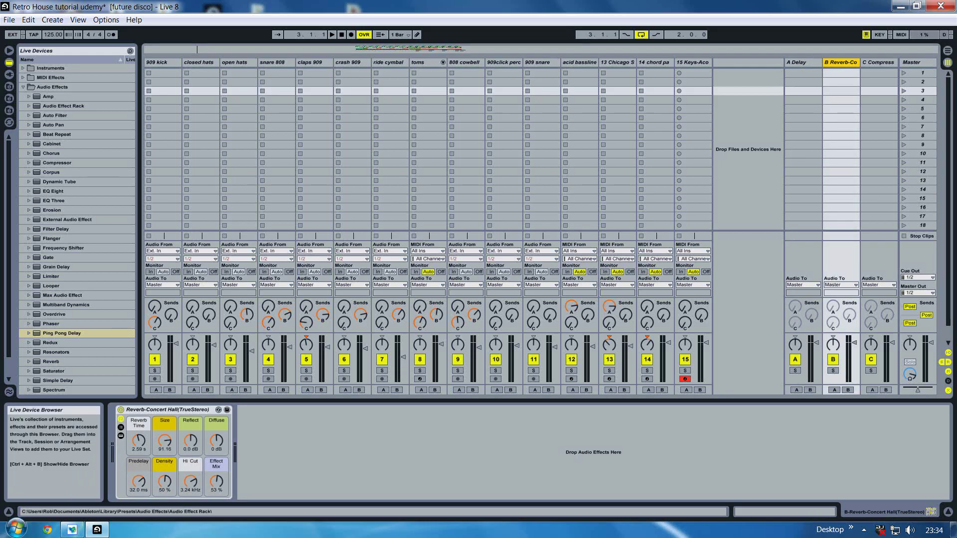
{"action": "left_click", "coordinate": [29, 106]}
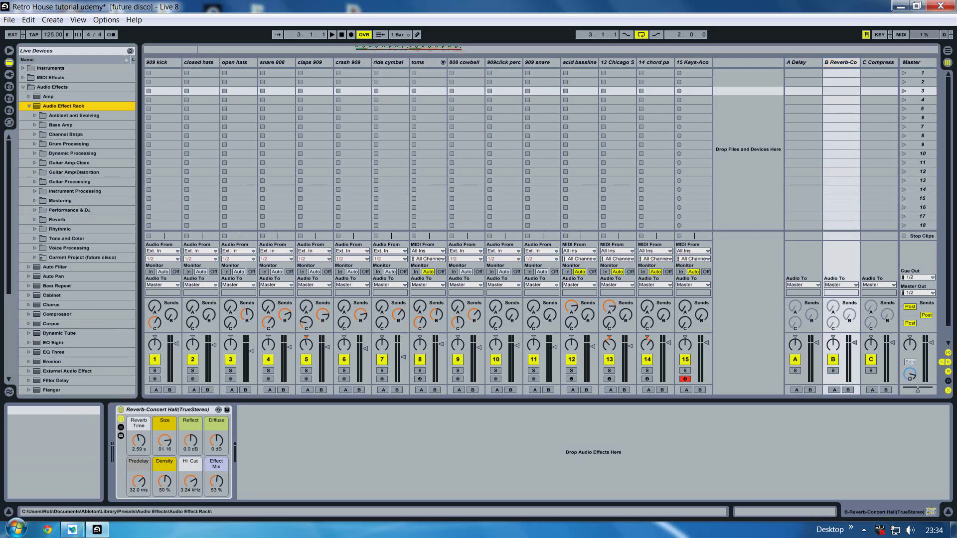
{"action": "left_click", "coordinate": [35, 220]}
{"action": "left_click", "coordinate": [92, 285]}
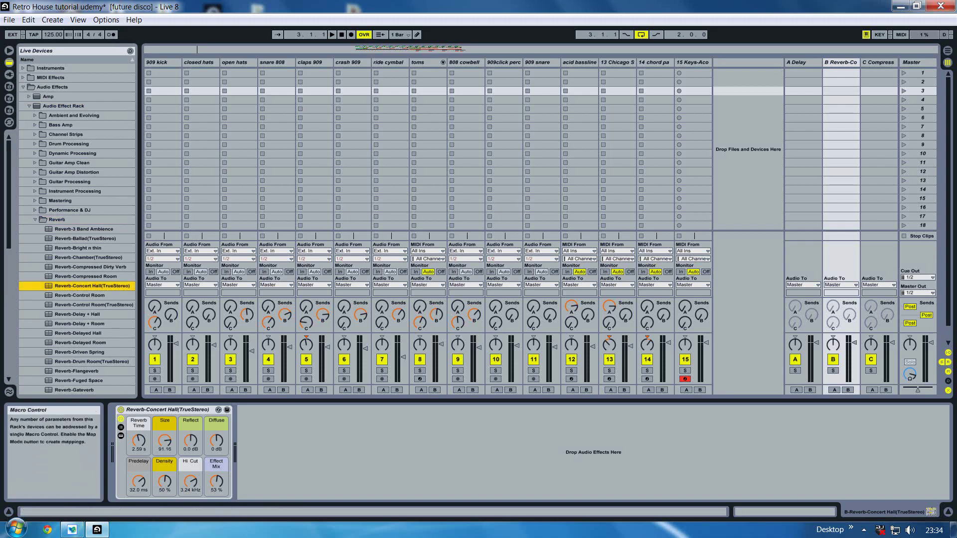
- Select the Compressor return track, locate Compressor among the audio effects and examine the device's threshold and output settings
{"action": "left_click", "coordinate": [878, 63]}
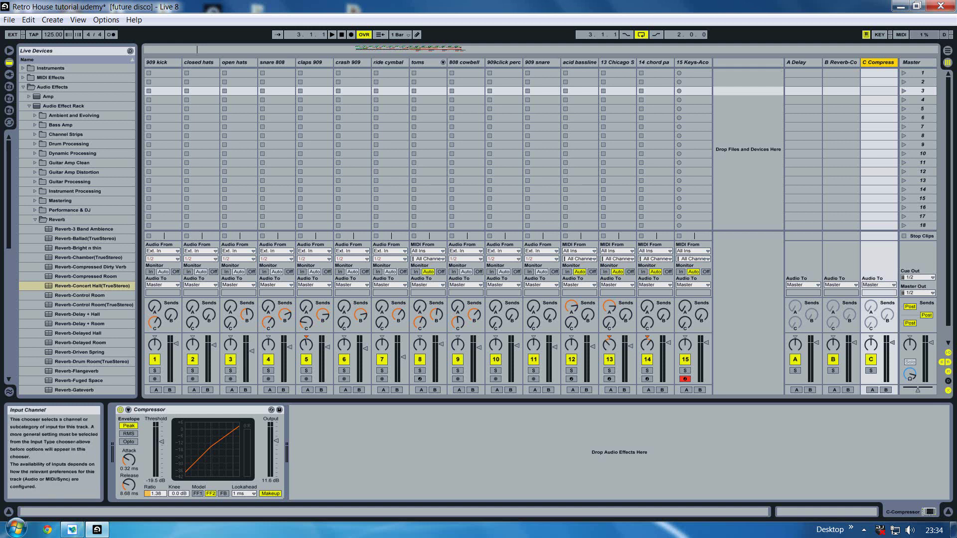
{"action": "left_click", "coordinate": [29, 106]}
{"action": "left_click", "coordinate": [57, 162]}
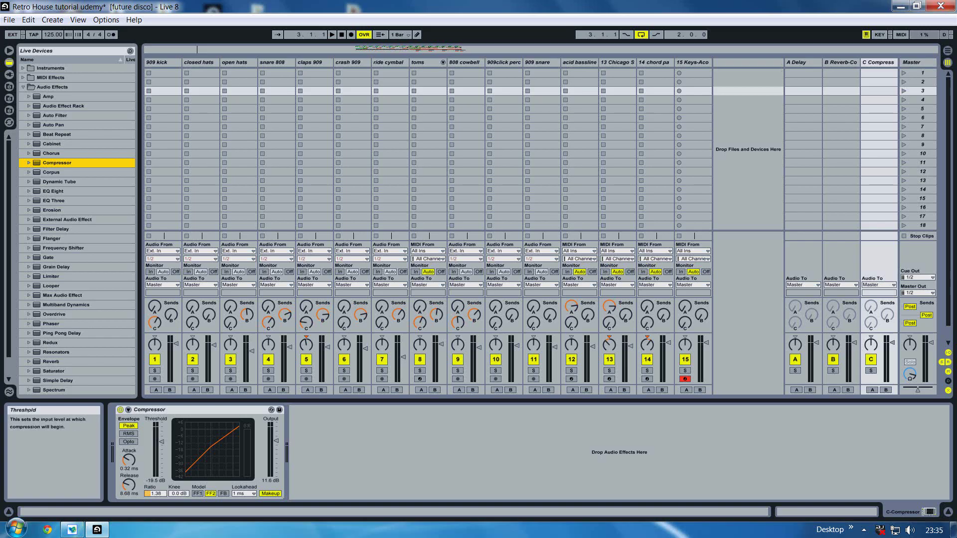
{"action": "left_click", "coordinate": [161, 442]}
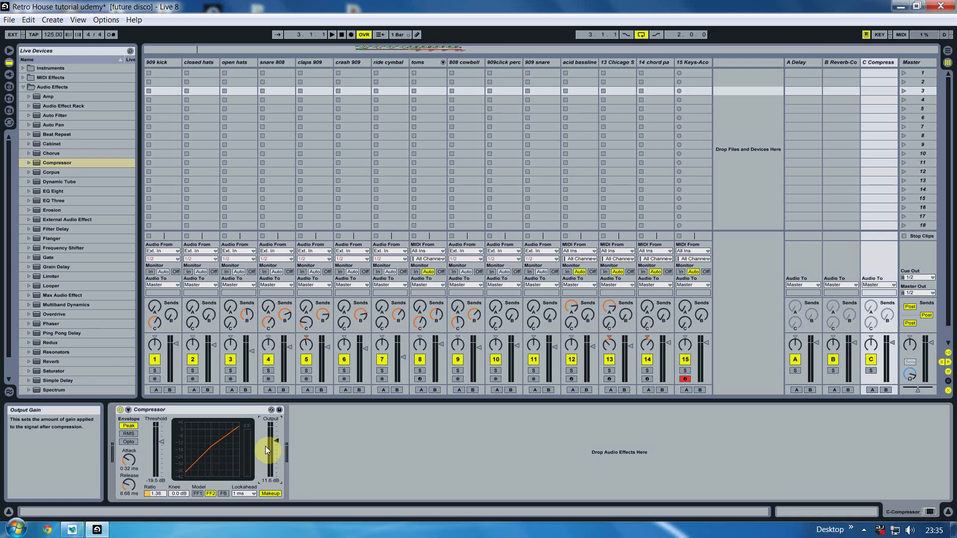
- Place the sample 909 kickdrum.wav at the start of bar 3 on the 909 kick track in the Arrangement view
{"action": "left_click", "coordinate": [163, 62]}
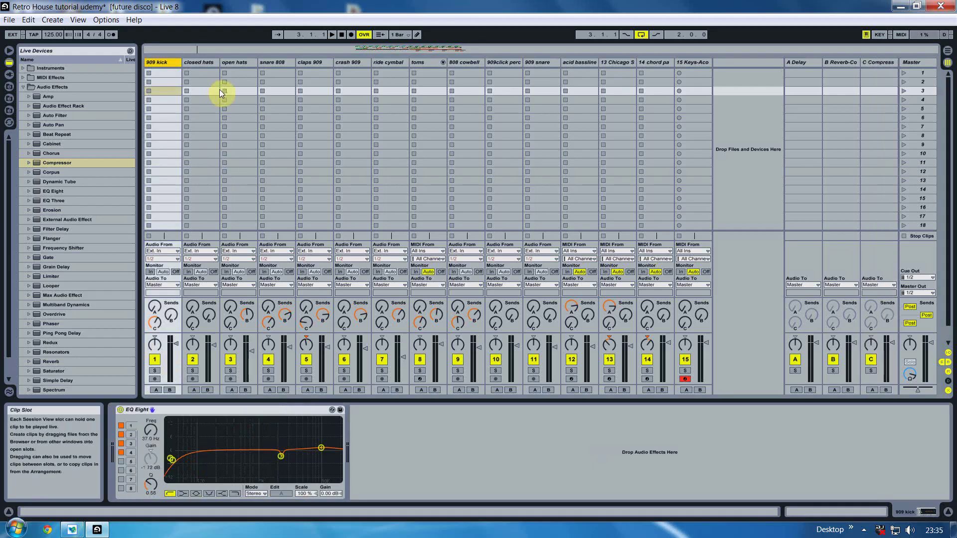
{"action": "key", "text": "Tab"}
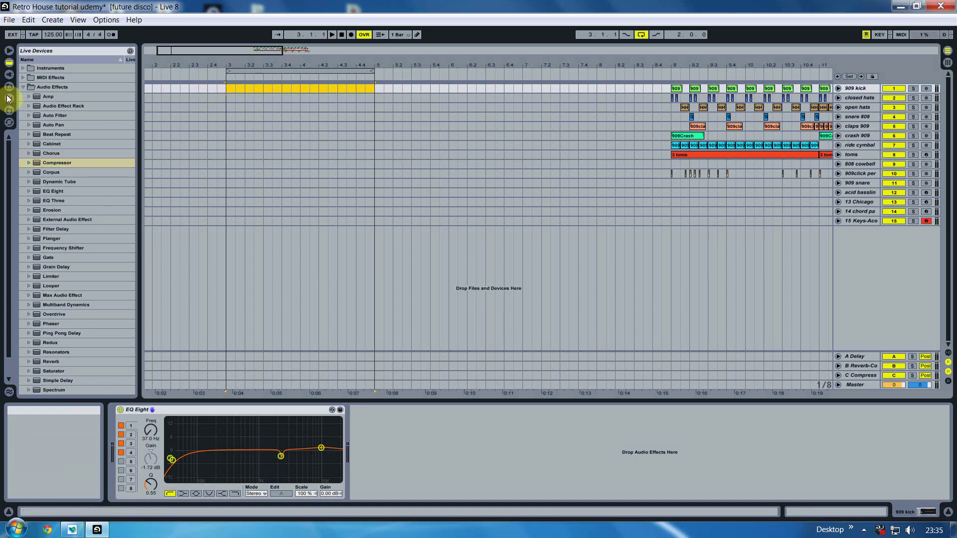
{"action": "left_click", "coordinate": [9, 98]}
{"action": "left_click_drag", "start_coordinate": [37, 115], "coordinate": [236, 89]}
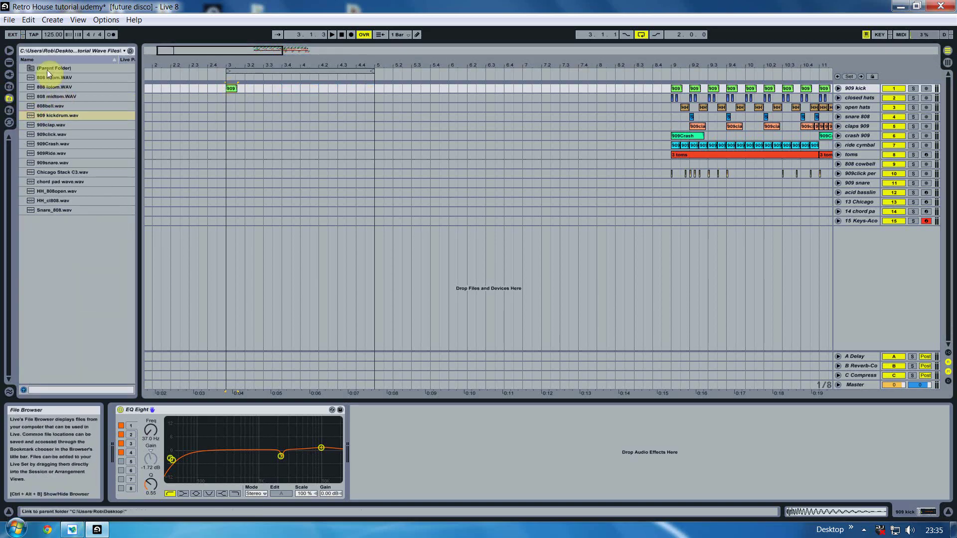
- Duplicate the kick clip so that one kick falls on every beat of bars 3 and 4
{"action": "left_click_drag", "start_coordinate": [230, 62], "coordinate": [236, 94]}
{"action": "left_click", "coordinate": [249, 89]}
{"action": "key", "text": "ctrl+v"}
{"action": "left_click", "coordinate": [269, 89]}
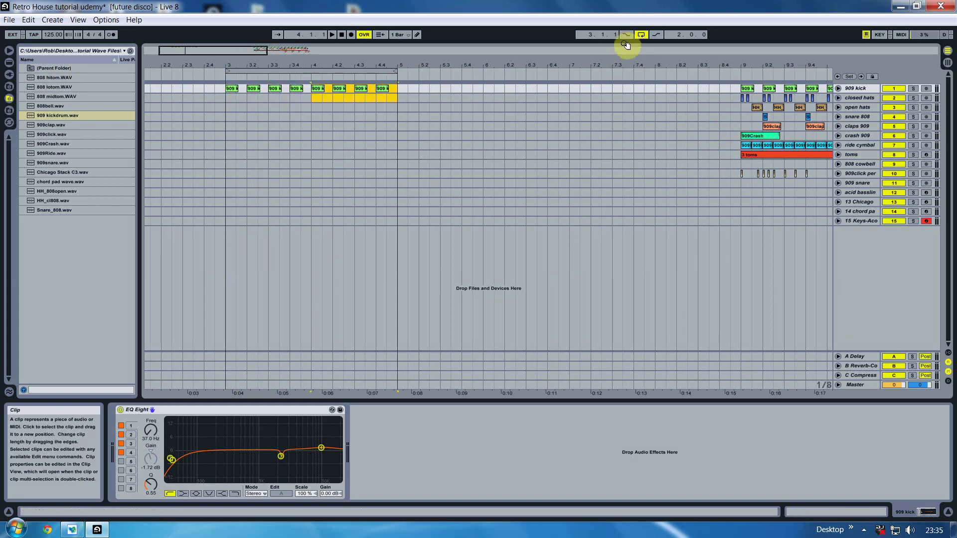
{"action": "left_click", "coordinate": [229, 88]}
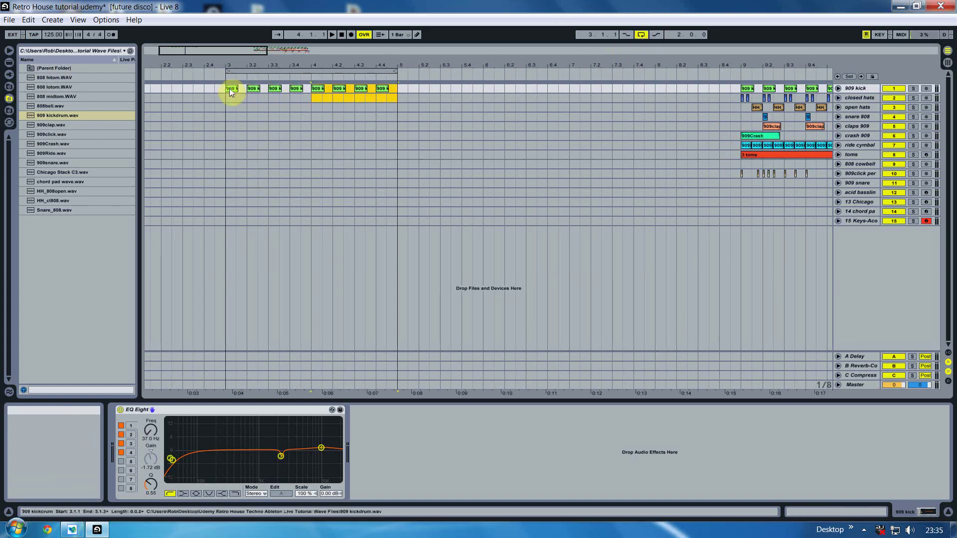
- In the Session view, play the kick loop to compare send C on the 909 kick at -inf dB and raised again
{"action": "left_click", "coordinate": [948, 62]}
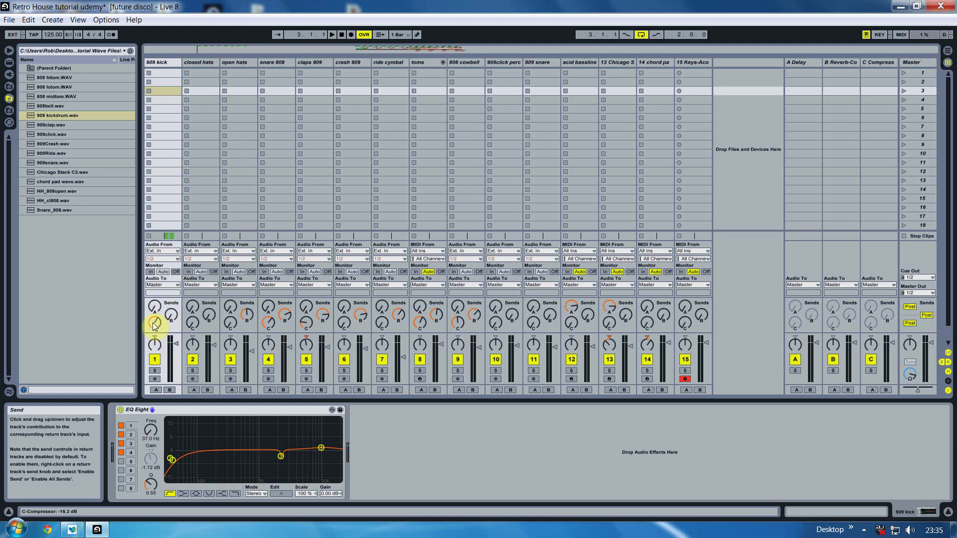
{"action": "left_click", "coordinate": [876, 62]}
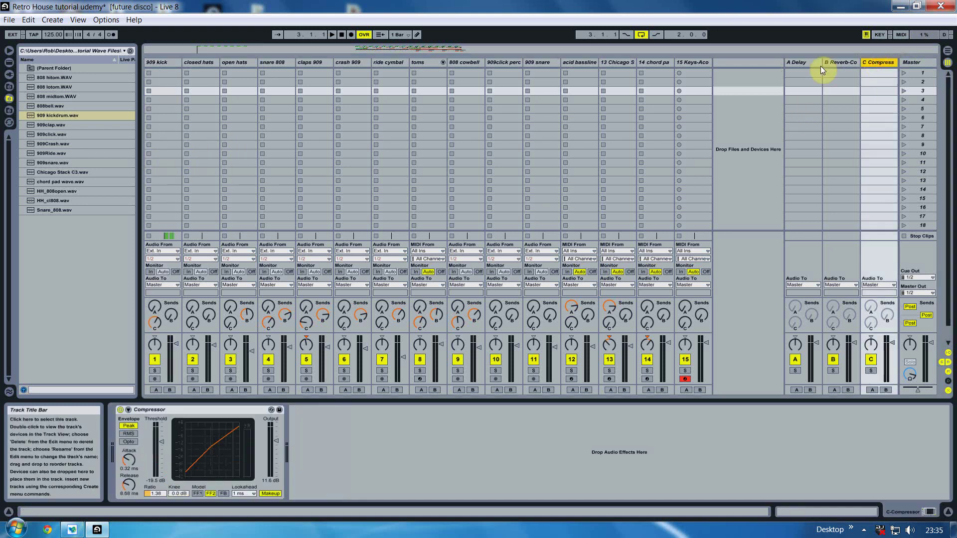
{"action": "left_click", "coordinate": [170, 62]}
{"action": "left_click_drag", "start_coordinate": [157, 332], "coordinate": [156, 359]}
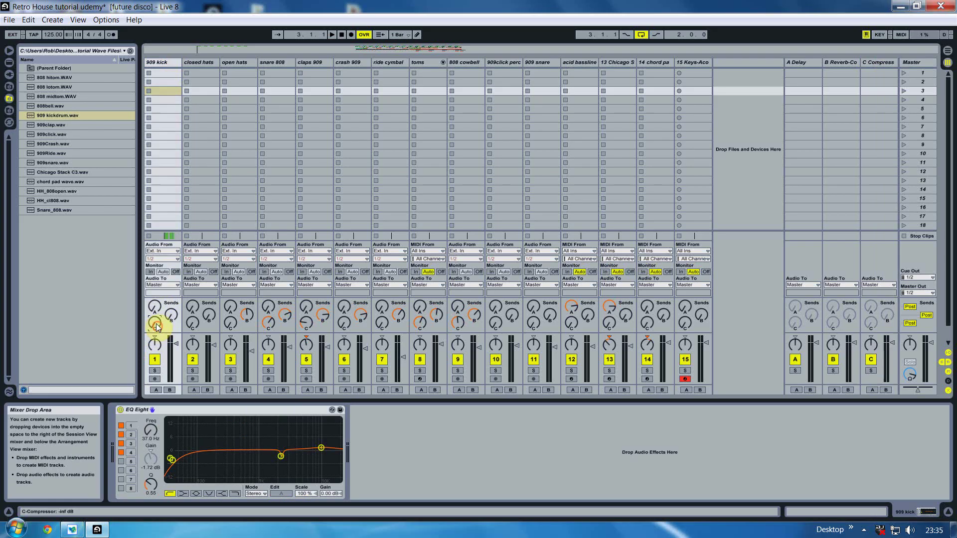
{"action": "key", "text": "space"}
{"action": "left_click_drag", "start_coordinate": [155, 323], "coordinate": [154, 262]}
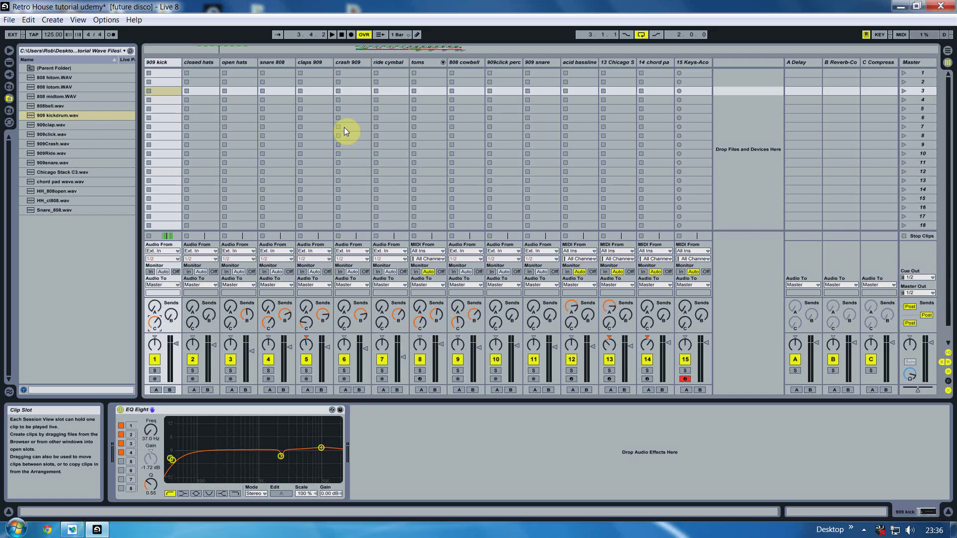
- Review the devices on the closed hats, open hats, snare 808, claps 909 and crash 909 tracks and the Reverb return
{"action": "left_click", "coordinate": [184, 64]}
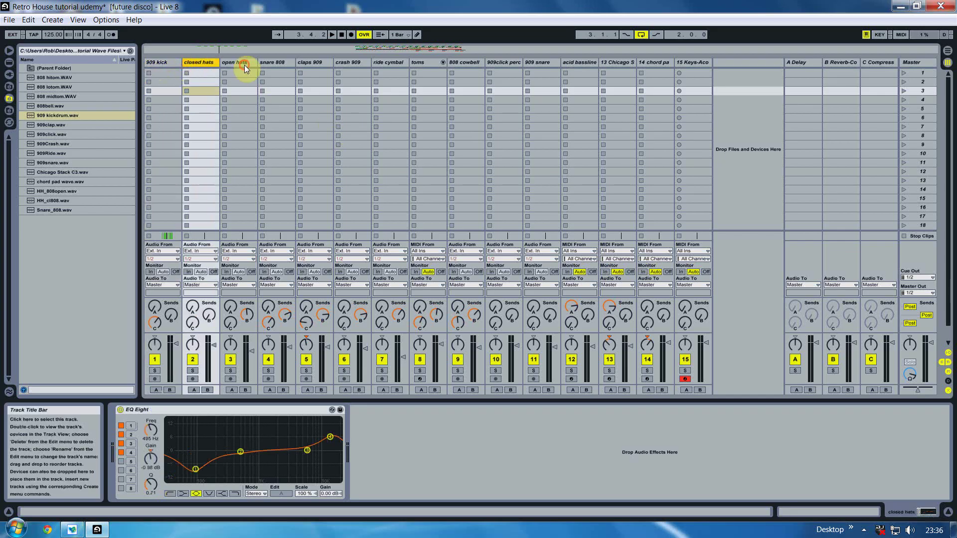
{"action": "left_click", "coordinate": [244, 65]}
{"action": "left_click", "coordinate": [270, 64]}
{"action": "left_click", "coordinate": [311, 61]}
{"action": "left_click", "coordinate": [354, 62]}
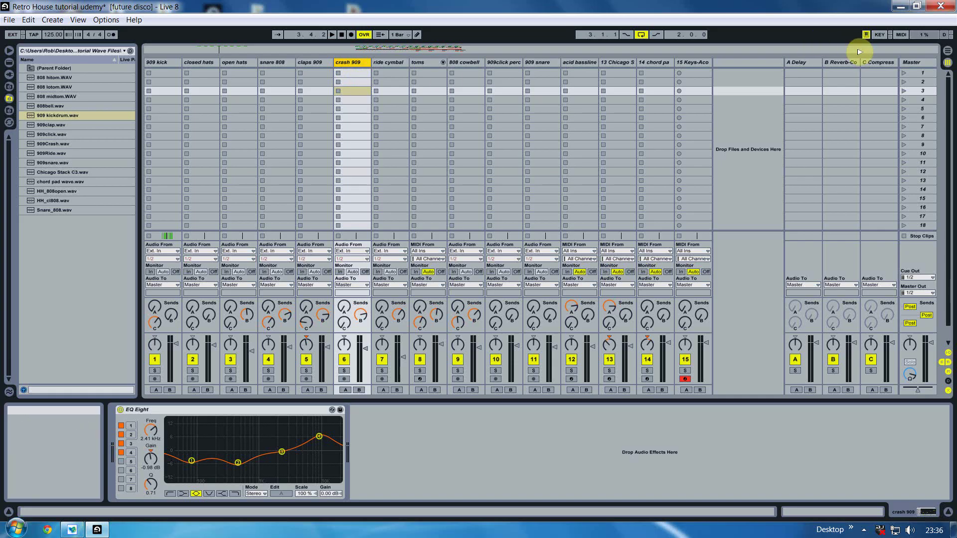
{"action": "left_click", "coordinate": [844, 62]}
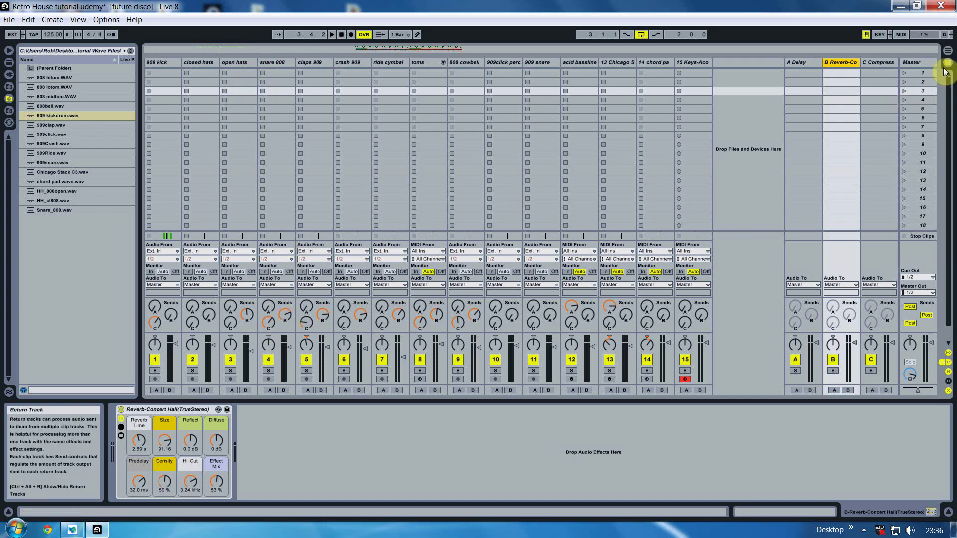
- Return to the Arrangement view and place HH_cl808.wav at the start of bar 3 on the closed hats track
{"action": "left_click", "coordinate": [948, 50]}
{"action": "left_click", "coordinate": [512, 98]}
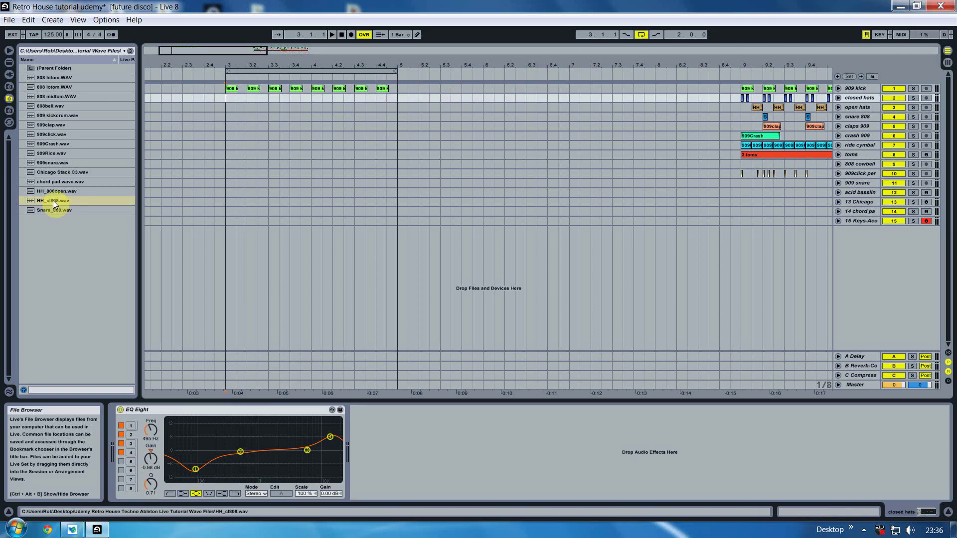
{"action": "left_click_drag", "start_coordinate": [55, 200], "coordinate": [225, 98]}
{"action": "left_click_drag", "start_coordinate": [225, 65], "coordinate": [233, 77]}
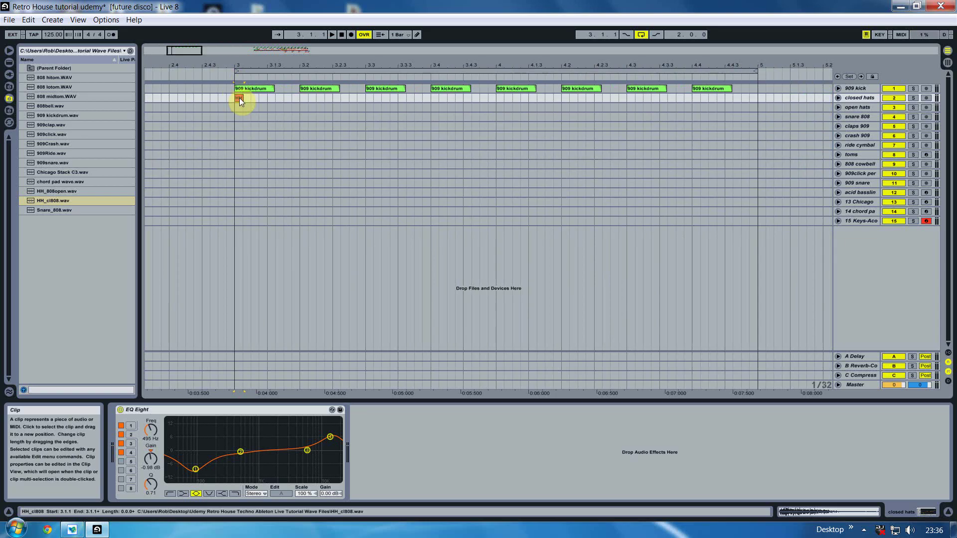
- Copy the closed hat to the second sixteenth, repeat the pair on every beat of bars 3 and 4, and play the loop
{"action": "left_click_drag", "start_coordinate": [239, 97], "coordinate": [256, 100]}
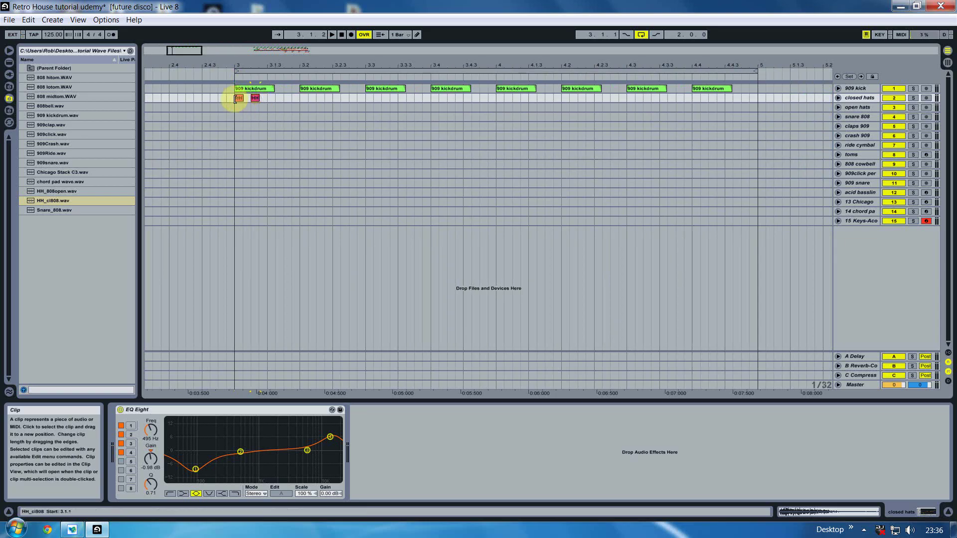
{"action": "left_click", "coordinate": [232, 99]}
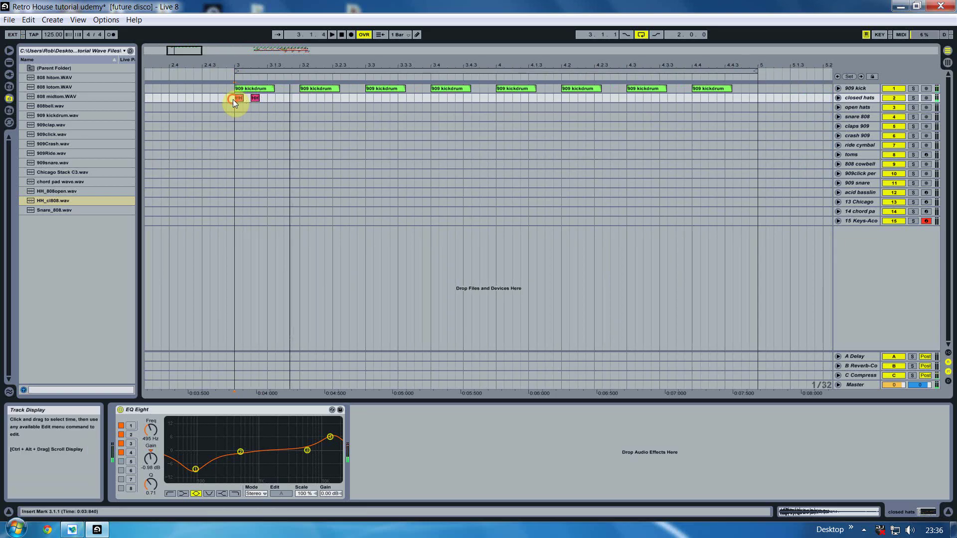
{"action": "left_click_drag", "start_coordinate": [232, 100], "coordinate": [454, 98]}
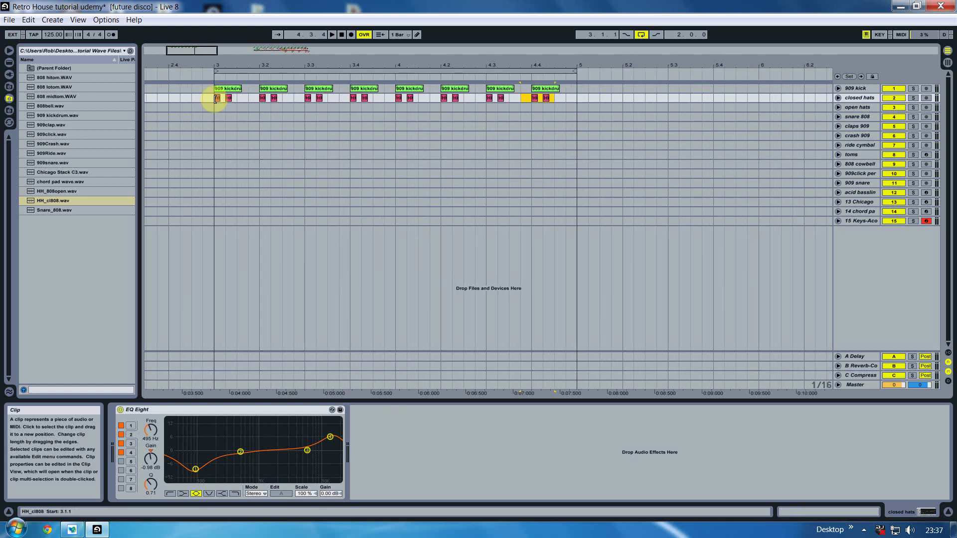
{"action": "left_click", "coordinate": [213, 100]}
{"action": "key", "text": "space"}
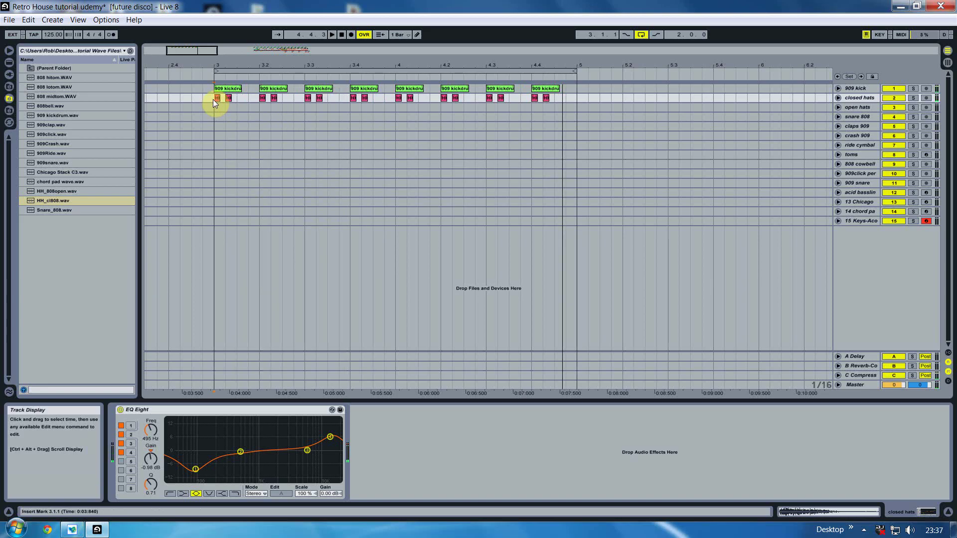
- On the closed hats EQ Eight, set band 1 to 104 Hz at -11.1 dB and band 4 to 17.5 kHz at 8.61 dB during playback
{"action": "right_click", "coordinate": [179, 410]}
{"action": "left_click", "coordinate": [194, 469]}
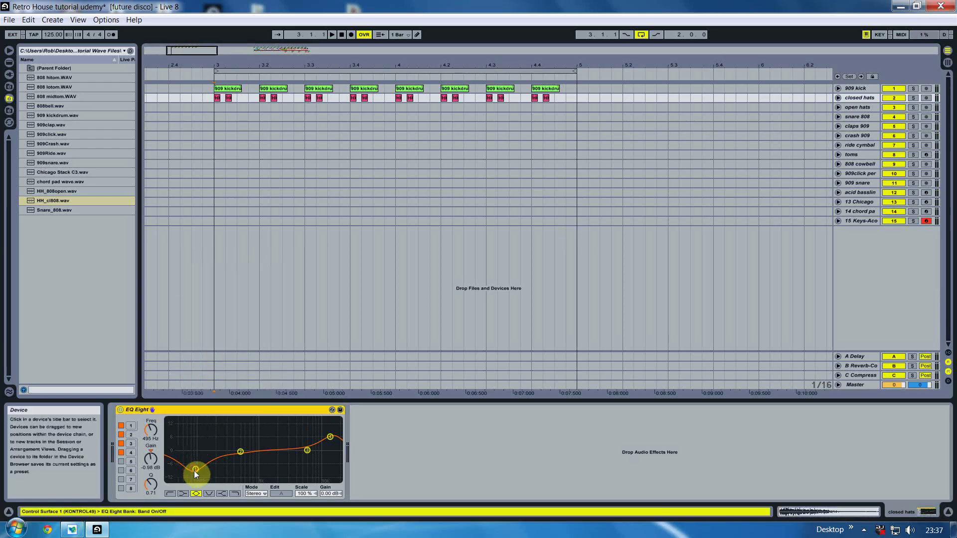
{"action": "mouse_move", "coordinate": [195, 469]}
{"action": "left_mouse_down"}
{"action": "mouse_move", "coordinate": [186, 472]}
{"action": "mouse_move", "coordinate": [199, 472]}
{"action": "left_mouse_up"}
{"action": "key", "text": "space"}
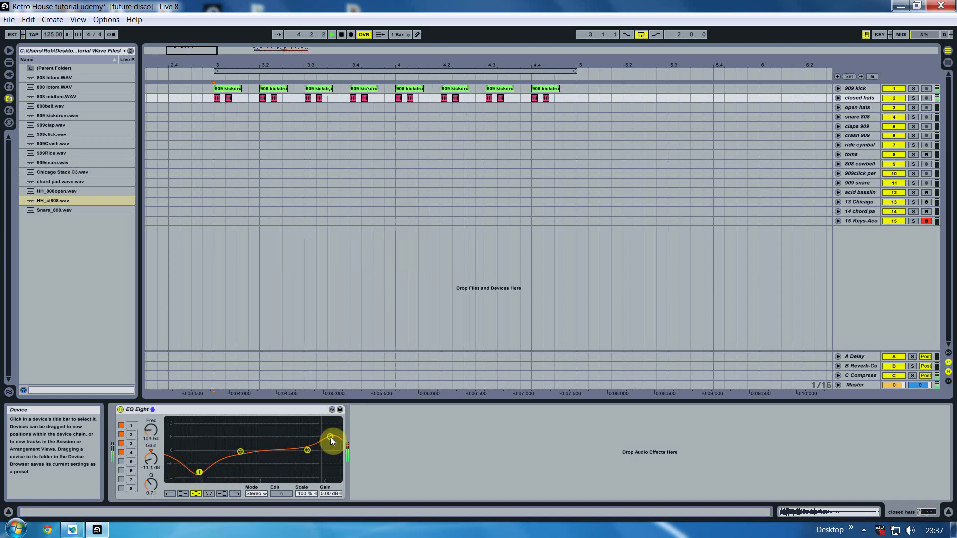
{"action": "left_click_drag", "start_coordinate": [330, 436], "coordinate": [333, 432]}
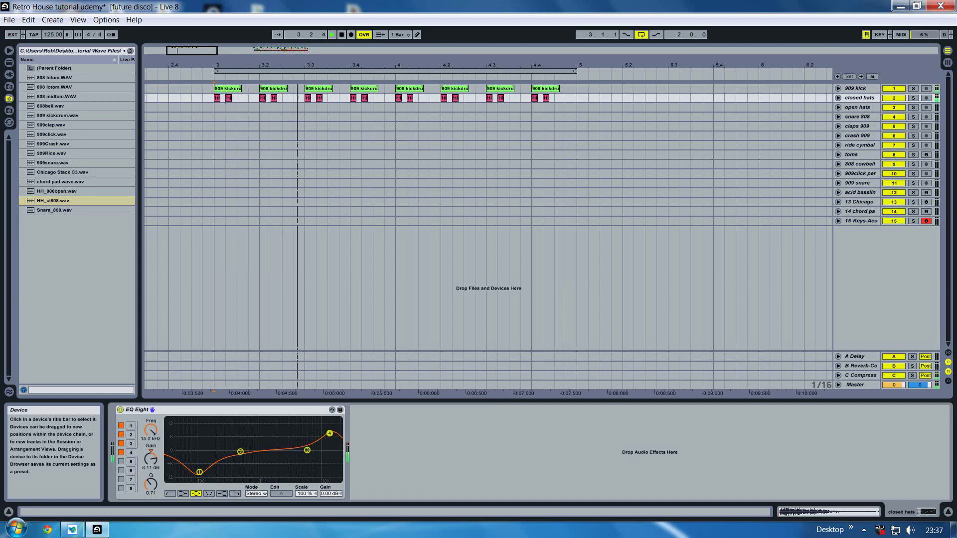
{"action": "key", "text": "space"}
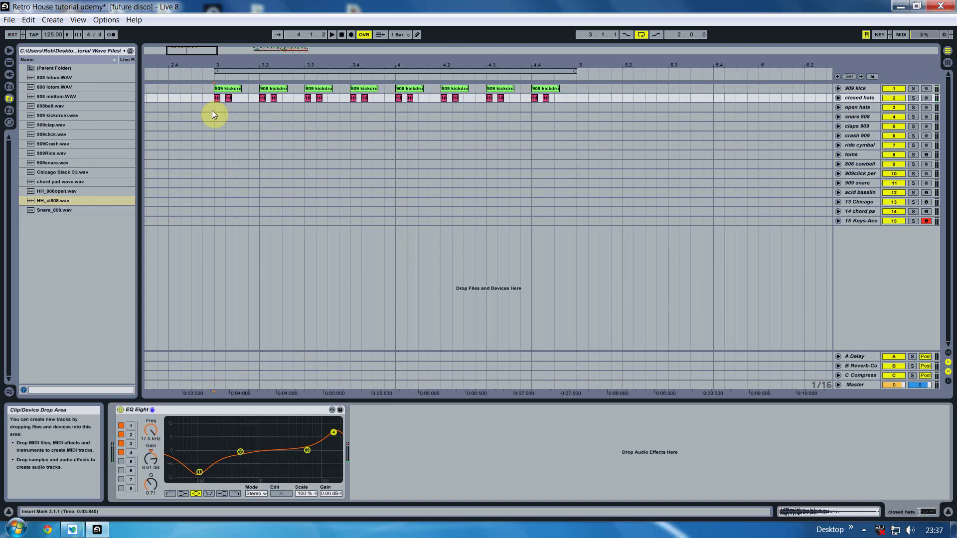
- Place HH_808open.wav at 3.1.3 on the open hats track and shorten the first 909 kick clip to end at that position
{"action": "left_click", "coordinate": [214, 109]}
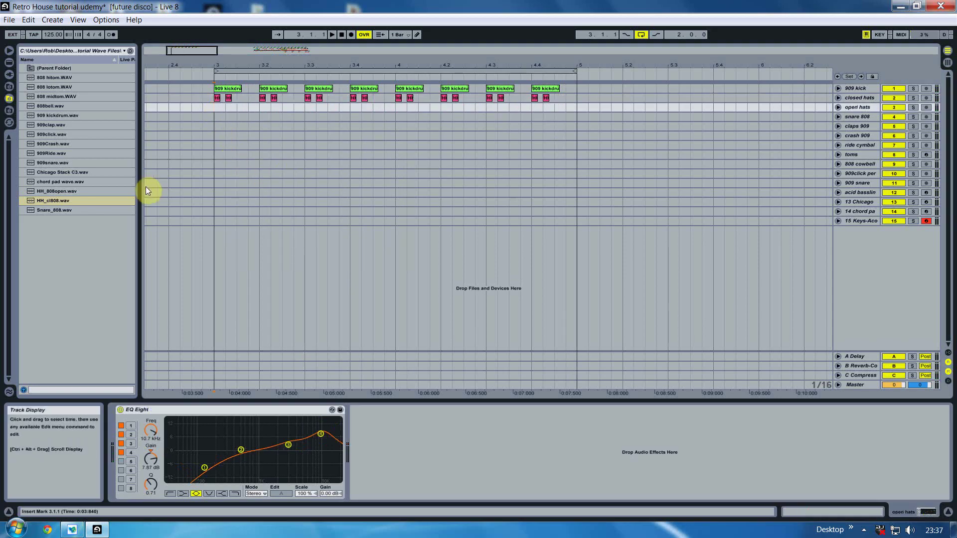
{"action": "left_click", "coordinate": [56, 191]}
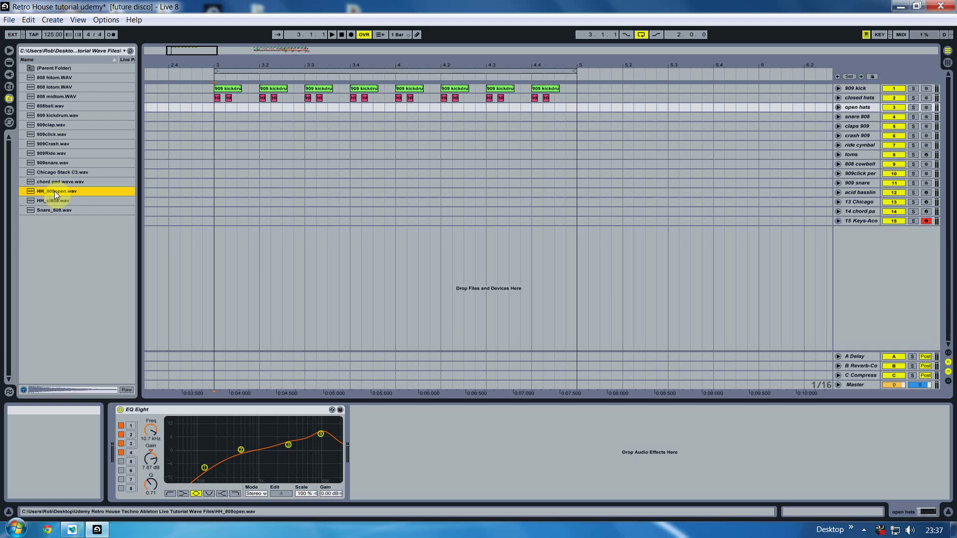
{"action": "left_click_drag", "start_coordinate": [55, 191], "coordinate": [235, 108]}
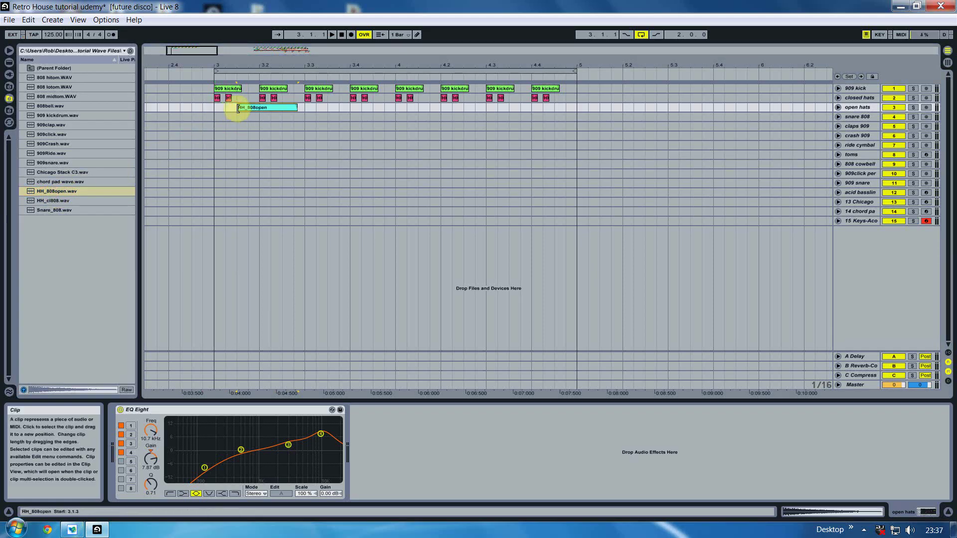
{"action": "left_click", "coordinate": [240, 89]}
{"action": "left_click", "coordinate": [238, 108]}
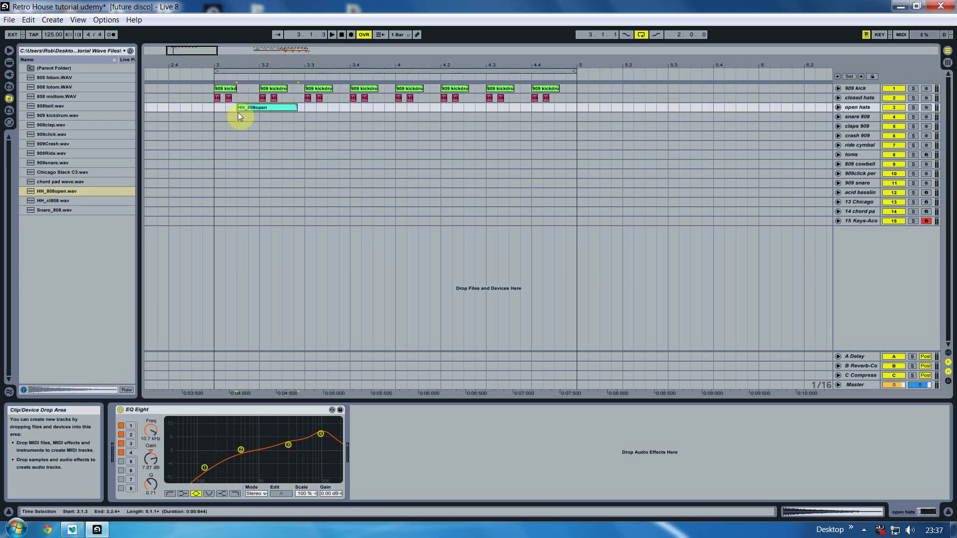
{"action": "left_click", "coordinate": [215, 113]}
{"action": "key", "text": "space"}
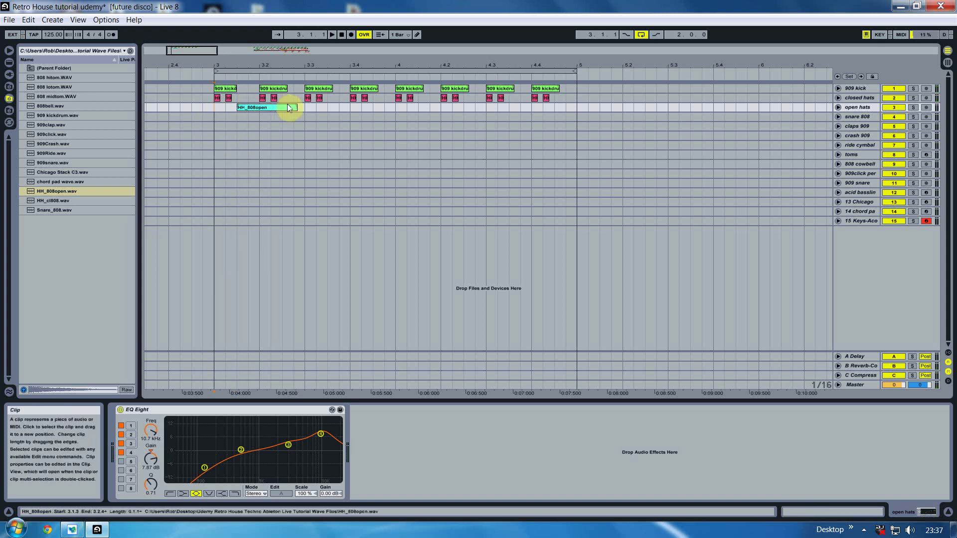
- Shorten the open hat clip to an eighth note, repeat it on every offbeat of bars 3 and 4, and play the loop
{"action": "left_click", "coordinate": [838, 107]}
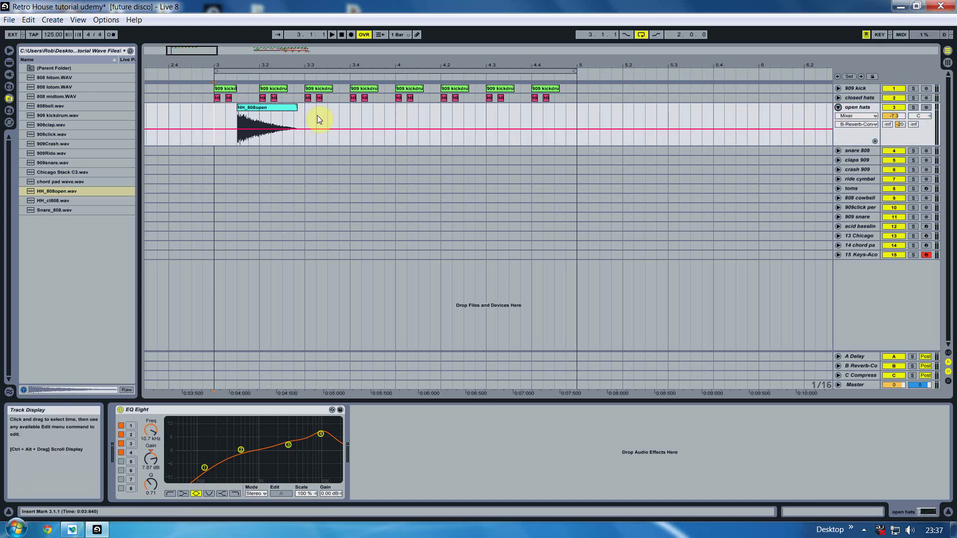
{"action": "key", "text": "space"}
{"action": "key", "text": "space"}
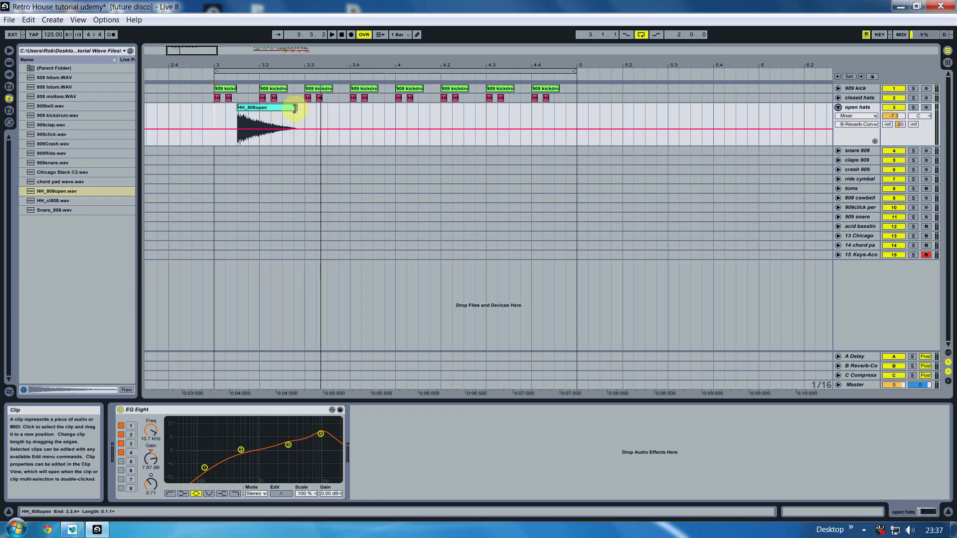
{"action": "left_click_drag", "start_coordinate": [295, 109], "coordinate": [338, 113]}
{"action": "left_click", "coordinate": [217, 115]}
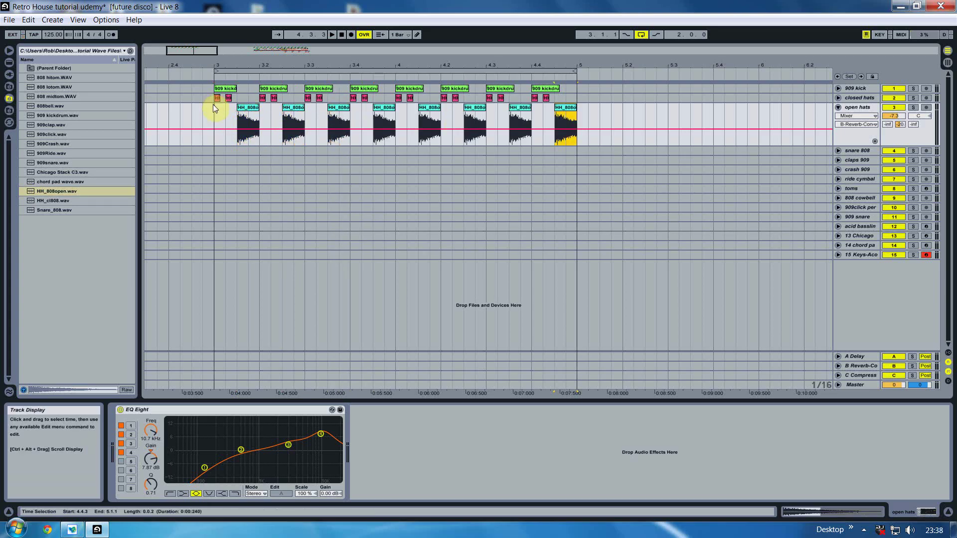
{"action": "left_click", "coordinate": [214, 105]}
{"action": "key", "text": "space"}
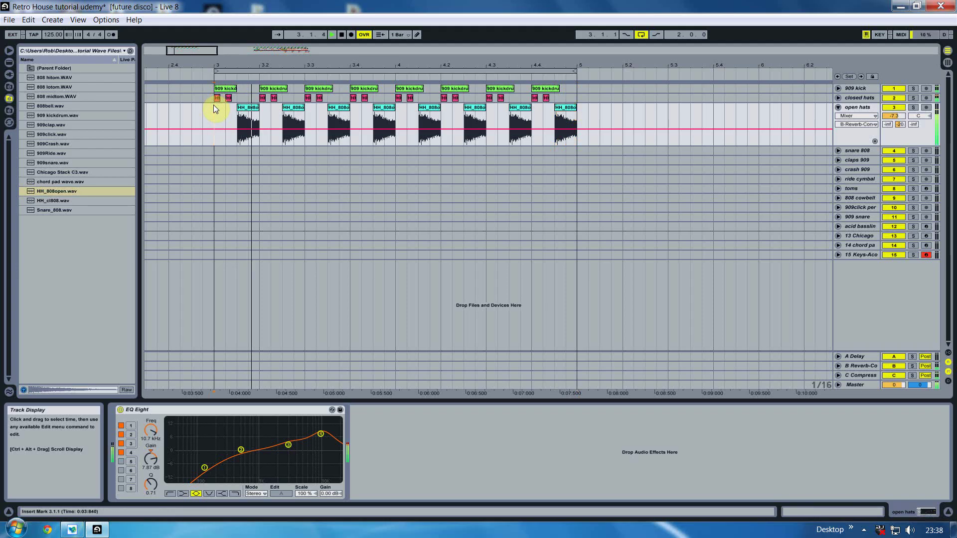
{"action": "left_click", "coordinate": [838, 108]}
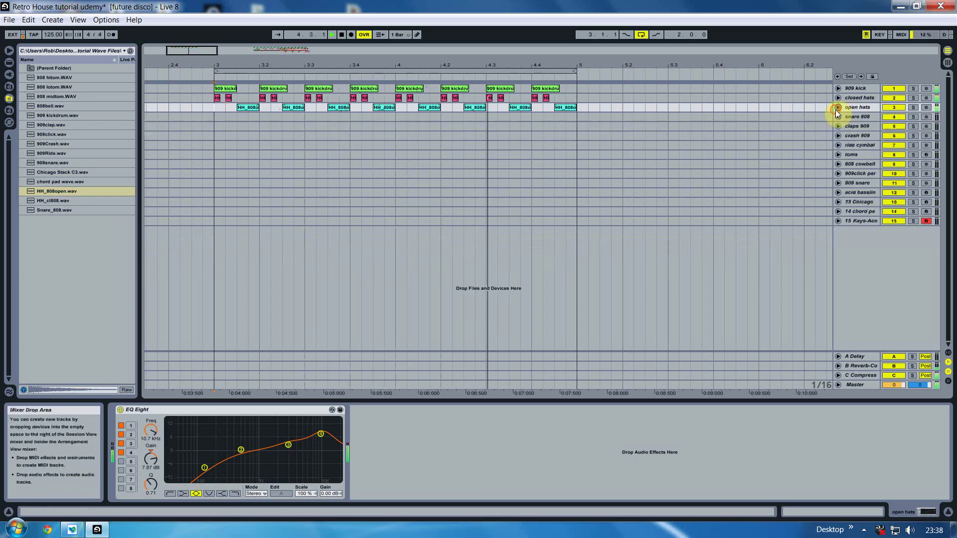
- Review the open hats mixer settings, the Reverb return and the closed hats track in the Session view
{"action": "left_click", "coordinate": [948, 63]}
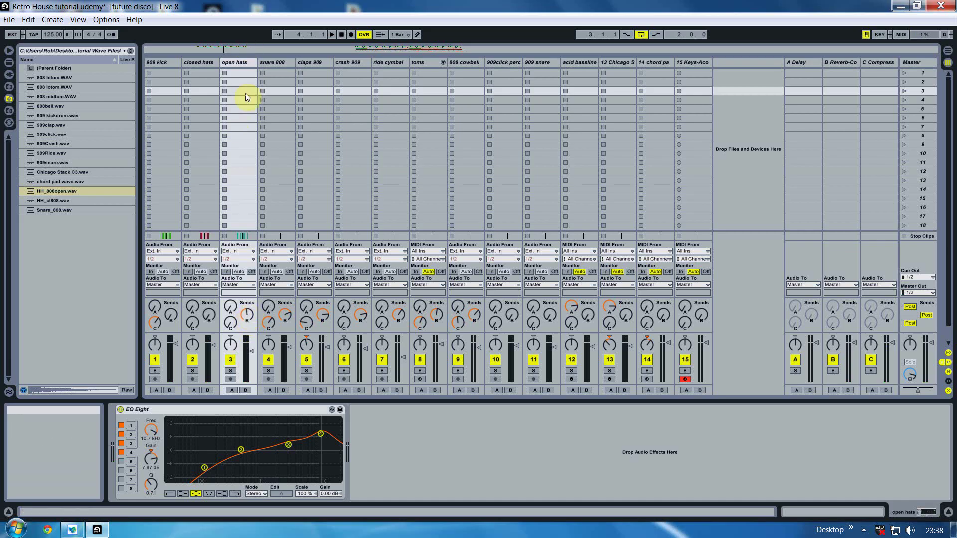
{"action": "left_click", "coordinate": [856, 64]}
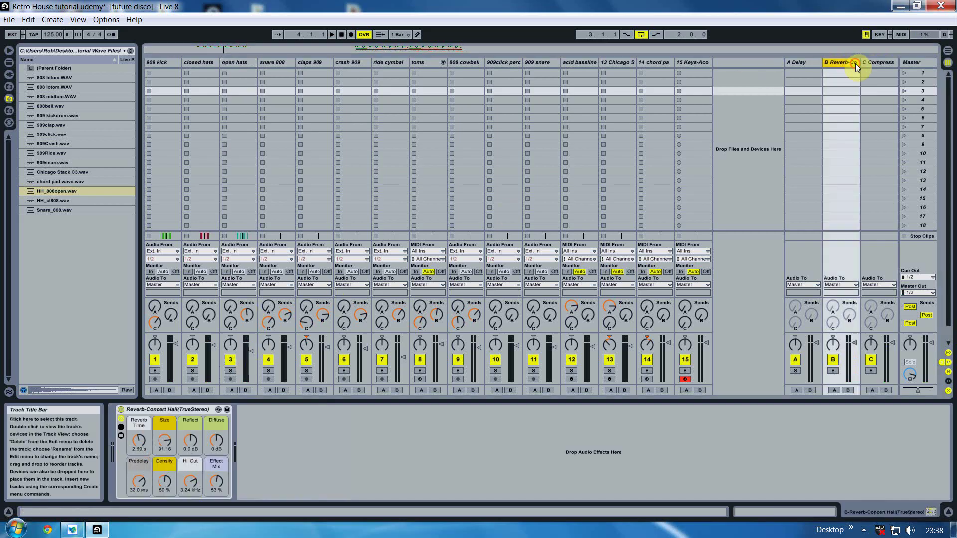
{"action": "left_click", "coordinate": [206, 63]}
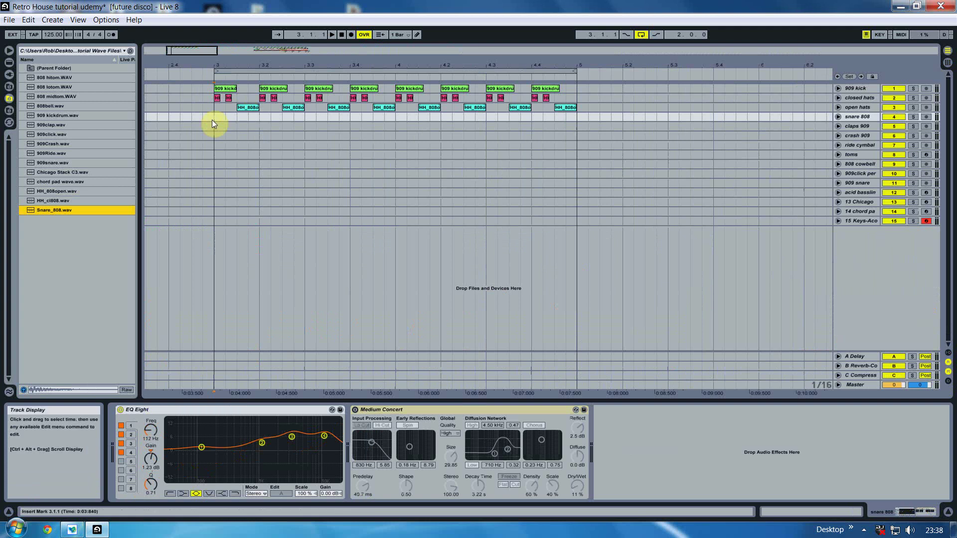
- Place Snare_808.wav at 3.2.1 on the snare 808 track in the Arrangement view, copy it to 3.4.1, and play the loop
{"action": "left_click", "coordinate": [211, 120]}
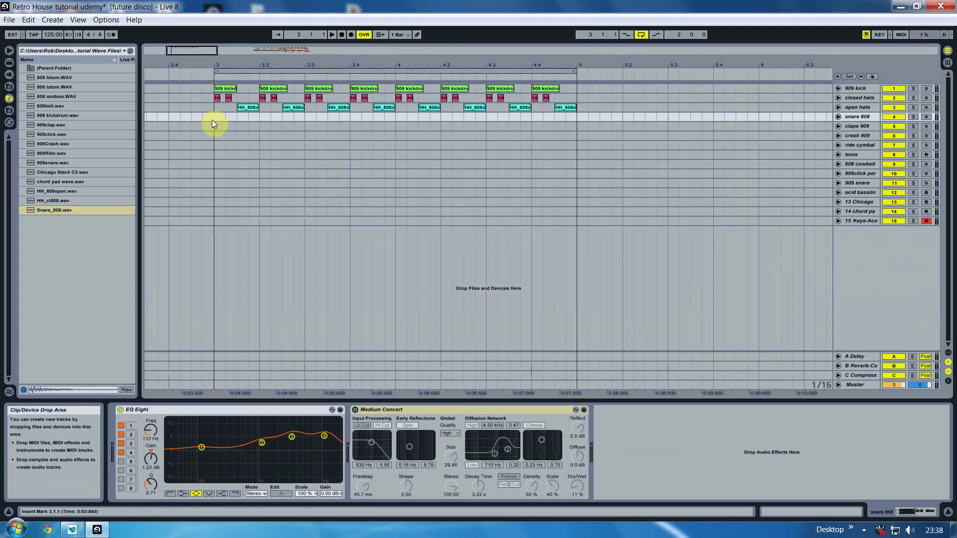
{"action": "left_click_drag", "start_coordinate": [75, 209], "coordinate": [265, 123]}
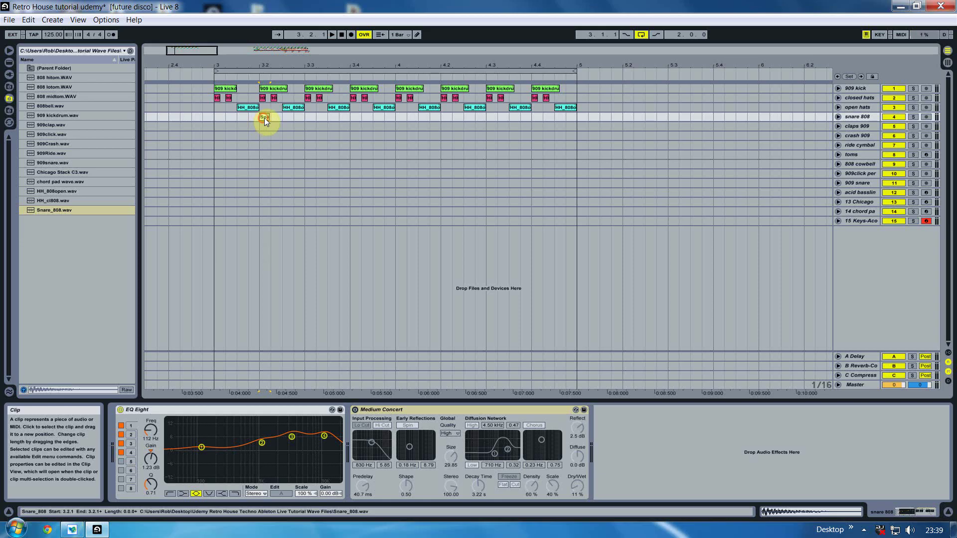
{"action": "left_click_drag", "start_coordinate": [263, 120], "coordinate": [355, 115]}
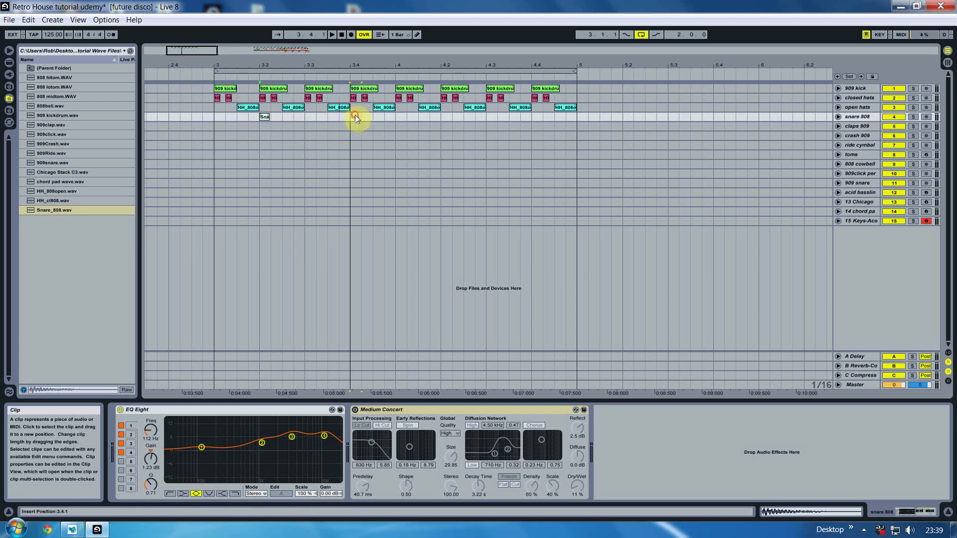
{"action": "left_click", "coordinate": [217, 120]}
{"action": "key", "text": "space"}
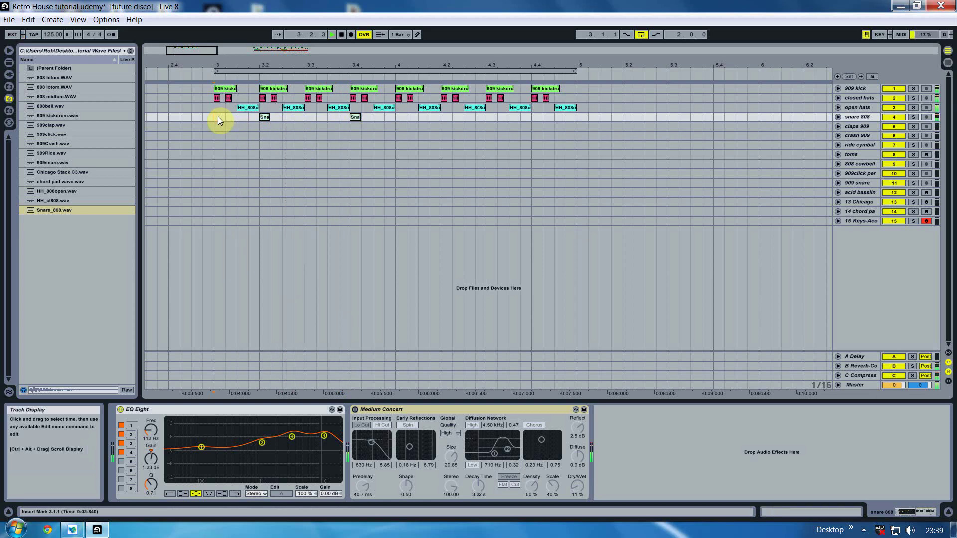
- Copy the 808 snare to beats 2 and 4 of bar 4 and add an extra hit at 4.4.4
{"action": "left_click_drag", "start_coordinate": [354, 117], "coordinate": [532, 120]}
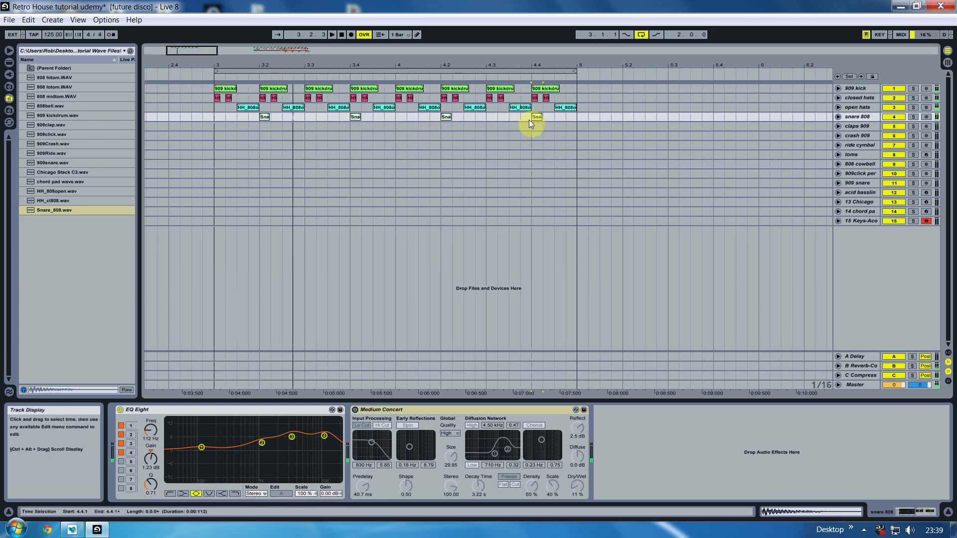
{"action": "left_click", "coordinate": [528, 124]}
{"action": "left_click", "coordinate": [538, 118]}
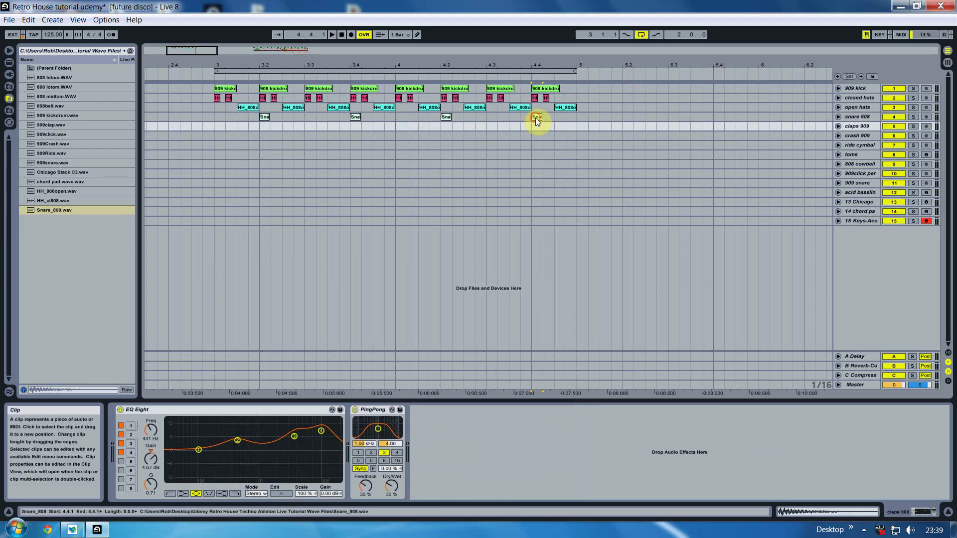
{"action": "left_click_drag", "start_coordinate": [539, 117], "coordinate": [568, 117]}
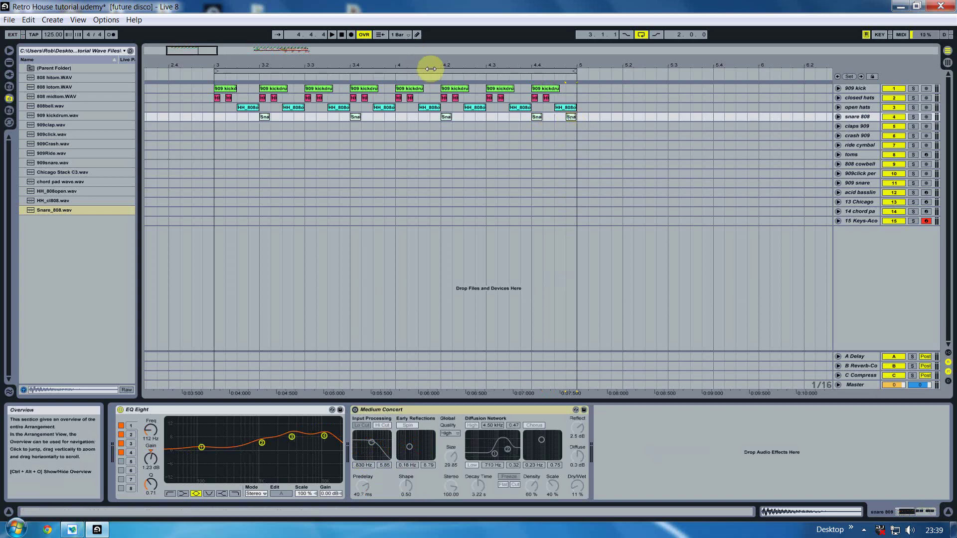
- In the Session view, adjust the snare 808 track's Reverb send and set its Compressor send to -21.6 dB while the loop plays
{"action": "left_click", "coordinate": [948, 62]}
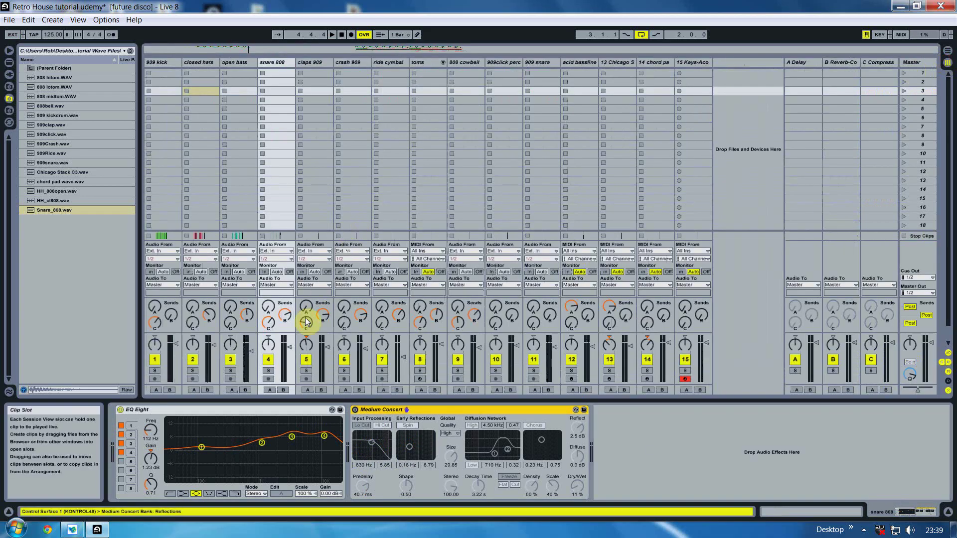
{"action": "left_click", "coordinate": [284, 314]}
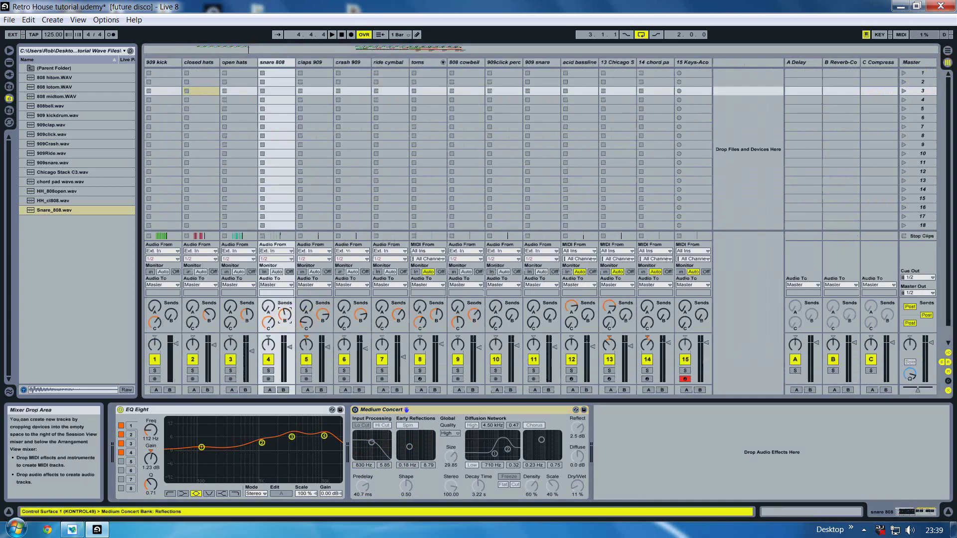
{"action": "left_click", "coordinate": [285, 317]}
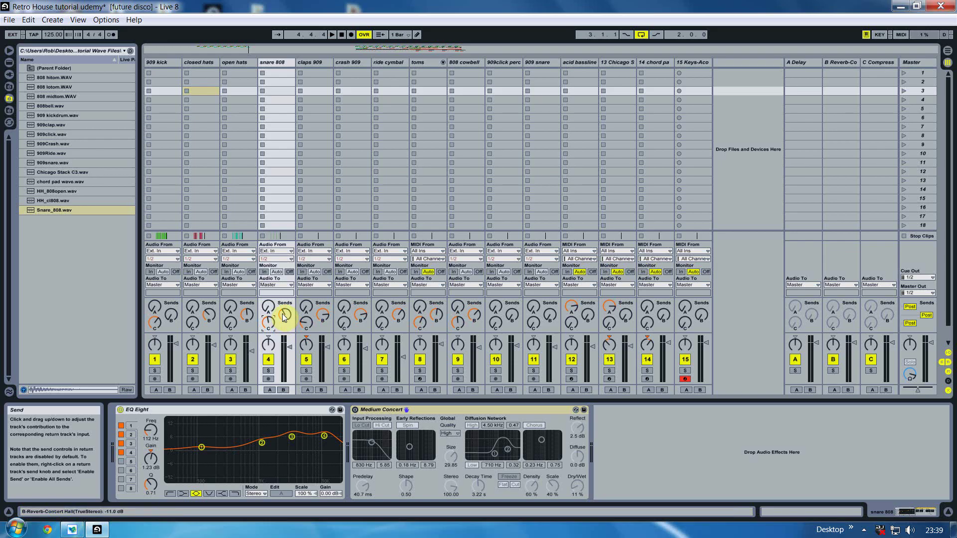
{"action": "key", "text": "space"}
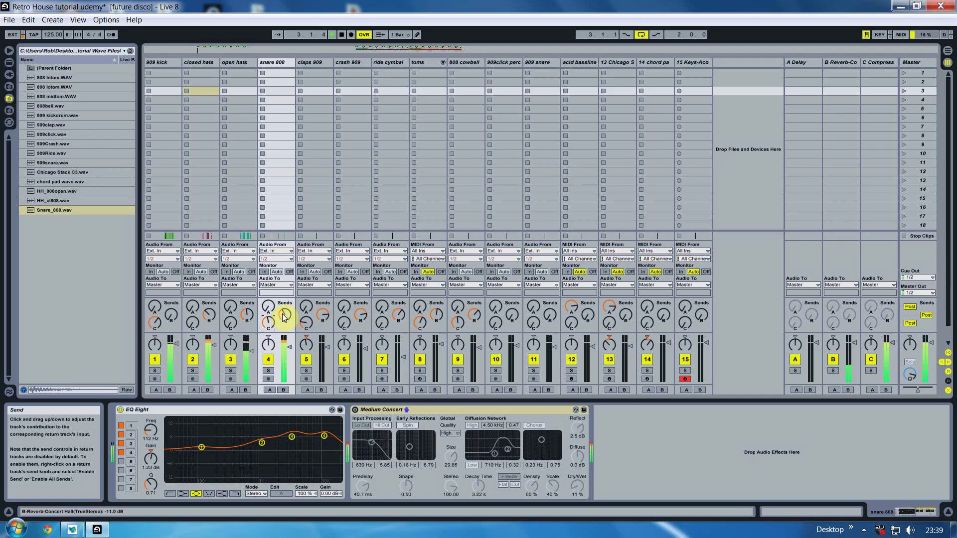
{"action": "mouse_move", "coordinate": [284, 317]}
{"action": "left_mouse_down"}
{"action": "mouse_move", "coordinate": [284, 329]}
{"action": "mouse_move", "coordinate": [283, 317]}
{"action": "left_mouse_up"}
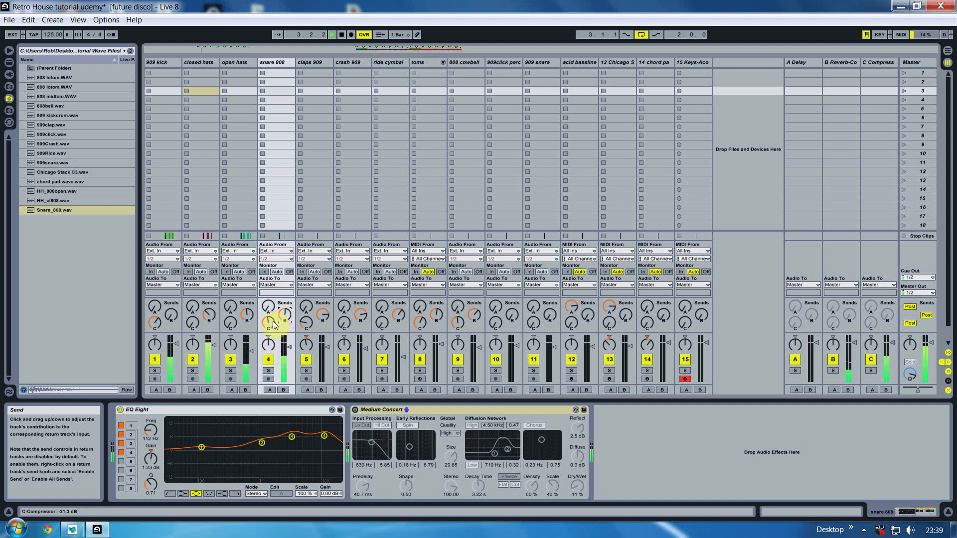
{"action": "left_click", "coordinate": [270, 322]}
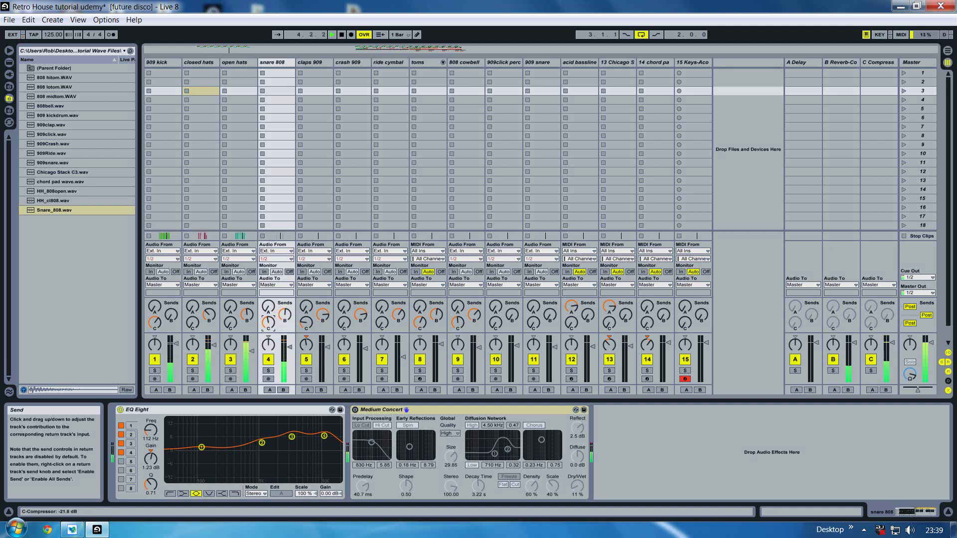
- Return to the Arrangement view, place 909clap.wav at 3.2.1 on the claps 909 track, and play the loop
{"action": "key", "text": "Tab"}
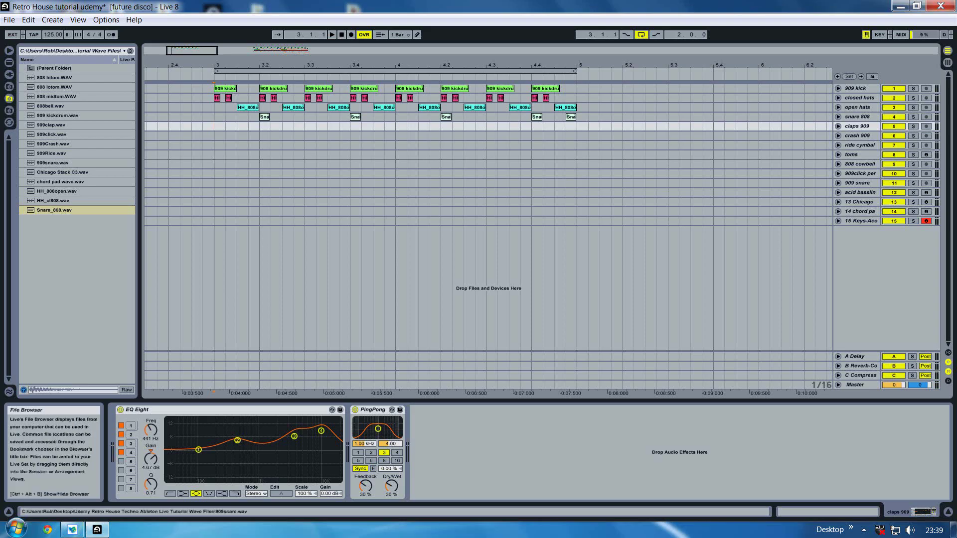
{"action": "left_click_drag", "start_coordinate": [51, 125], "coordinate": [261, 126]}
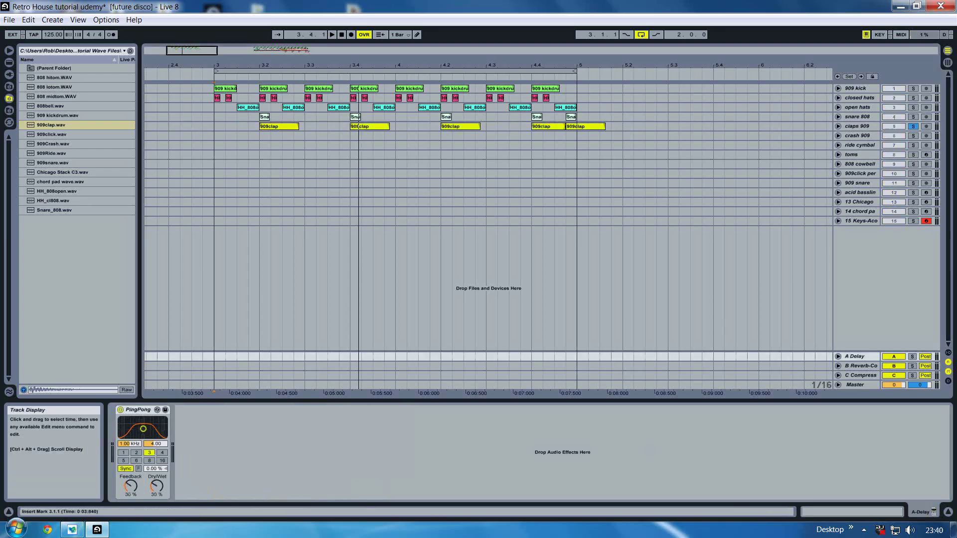
{"action": "key", "text": "space"}
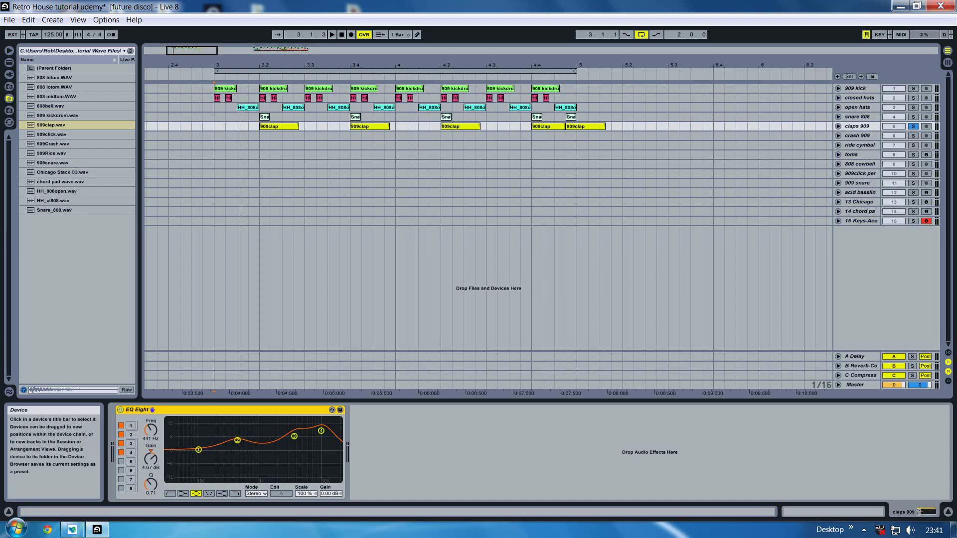
- Set band 4 of the claps 909 EQ Eight to 10.9 kHz at 10.1 dB and compare the playing clap with the EQ off and on
{"action": "left_click", "coordinate": [321, 430]}
{"action": "key", "text": "space"}
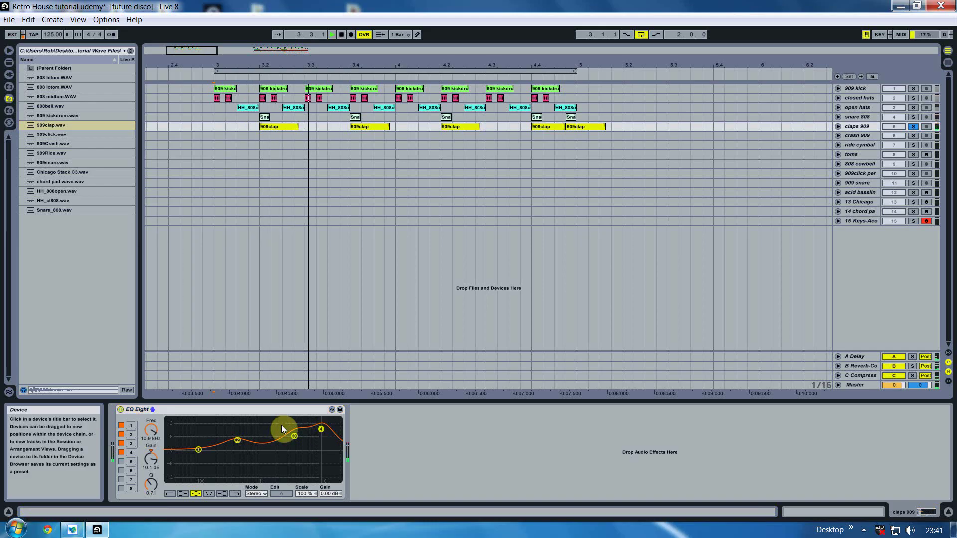
{"action": "left_click", "coordinate": [118, 410]}
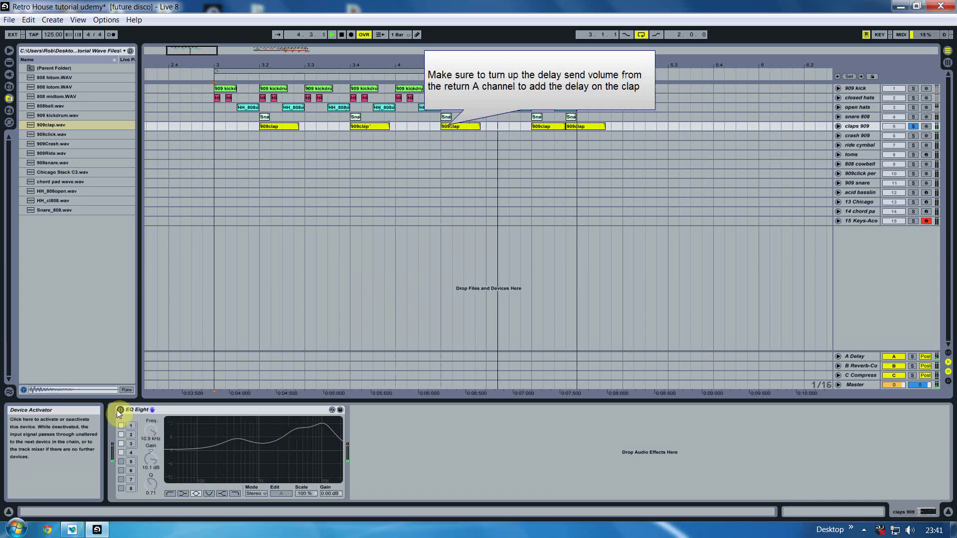
{"action": "left_click", "coordinate": [118, 410]}
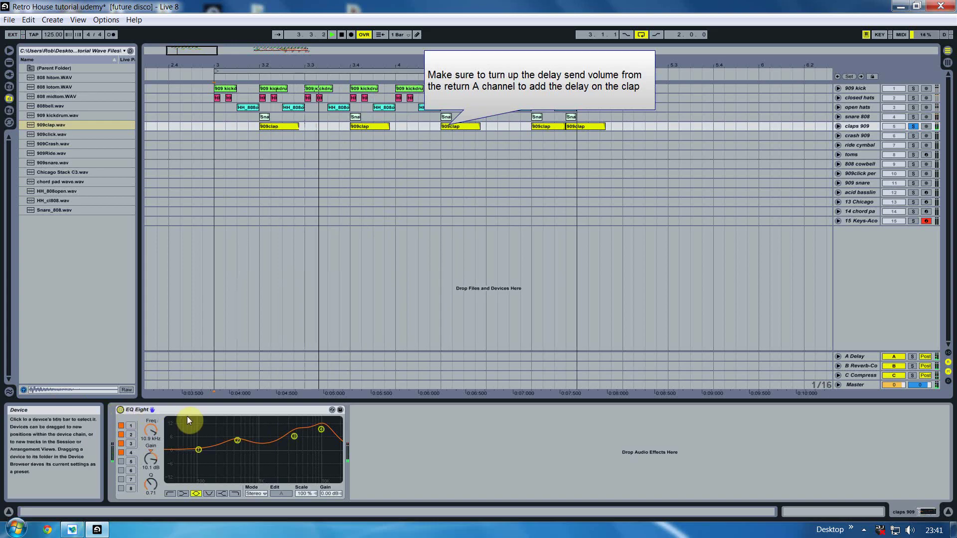
- Display the snare 808 track's EQ Eight settings and play the loop to check how the snare sounds
{"action": "left_click", "coordinate": [354, 118]}
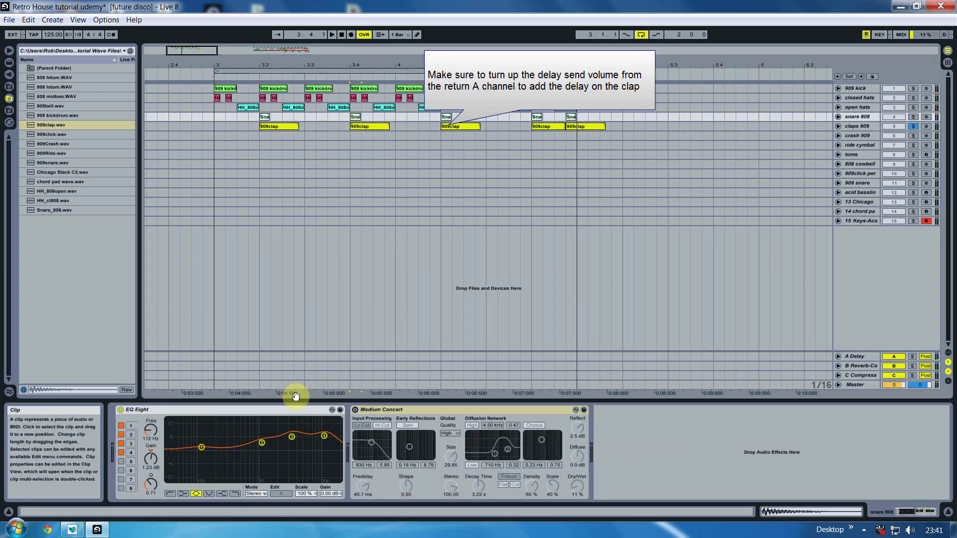
{"action": "right_click", "coordinate": [235, 412]}
{"action": "left_click", "coordinate": [262, 442]}
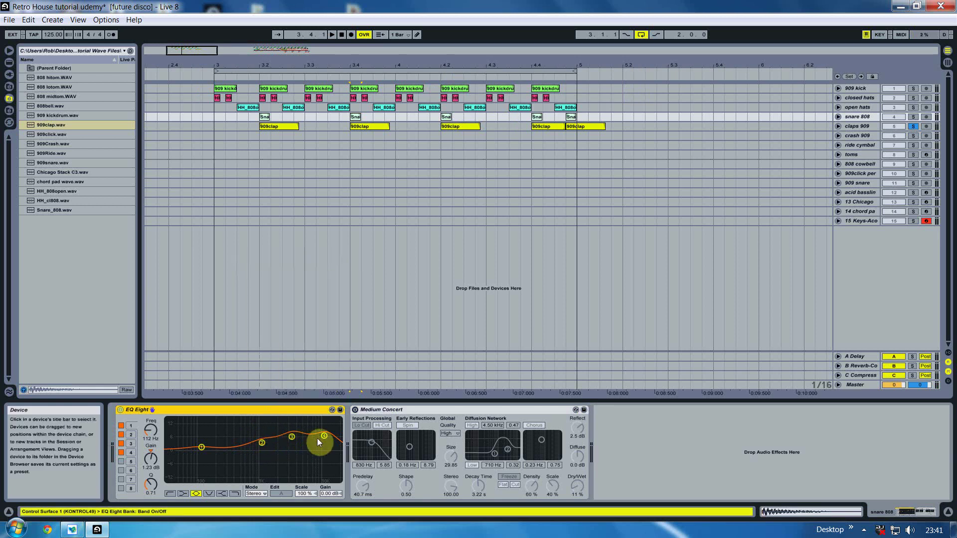
{"action": "key", "text": "space"}
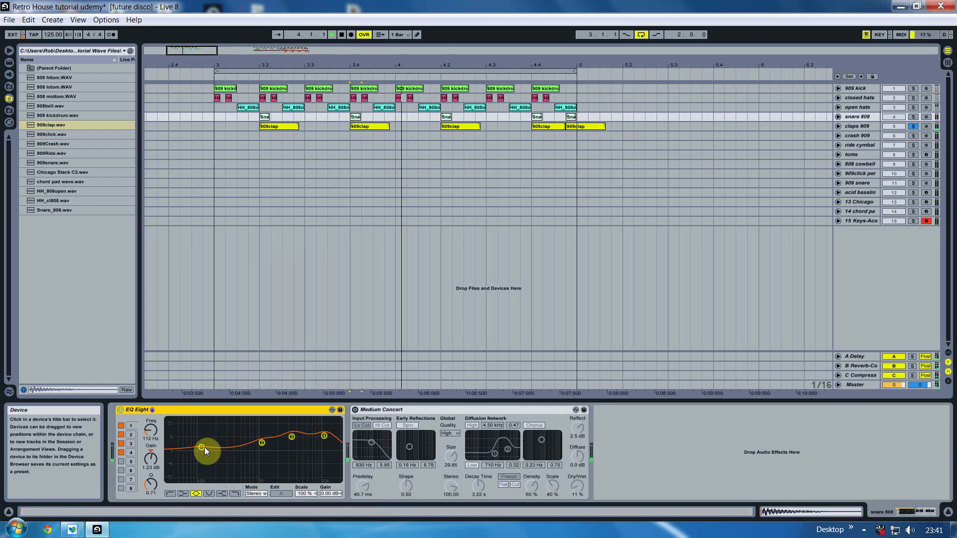
{"action": "left_click", "coordinate": [914, 117]}
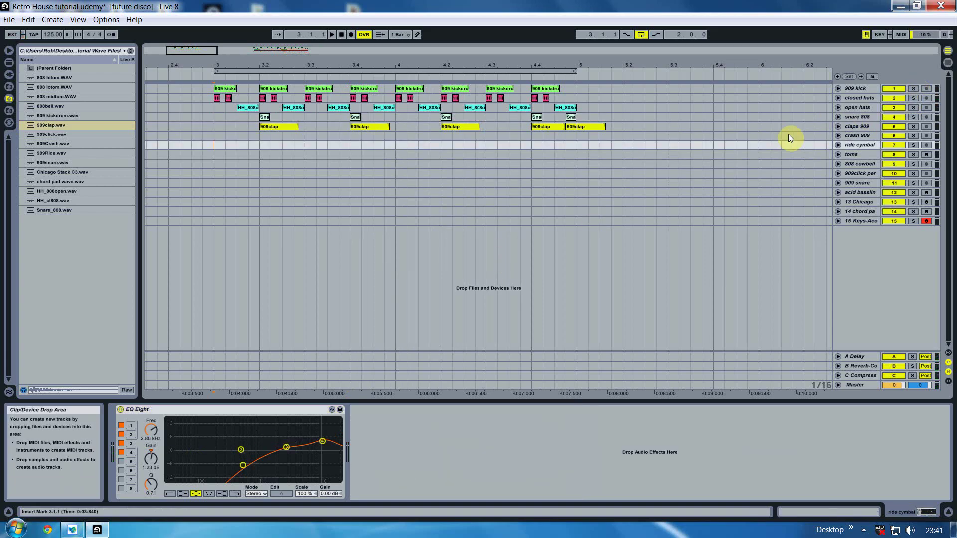
- Place 909Crash.wav at 3.1.1 on the crash 909 track and unfold the track to show its waveform
{"action": "left_click", "coordinate": [854, 136]}
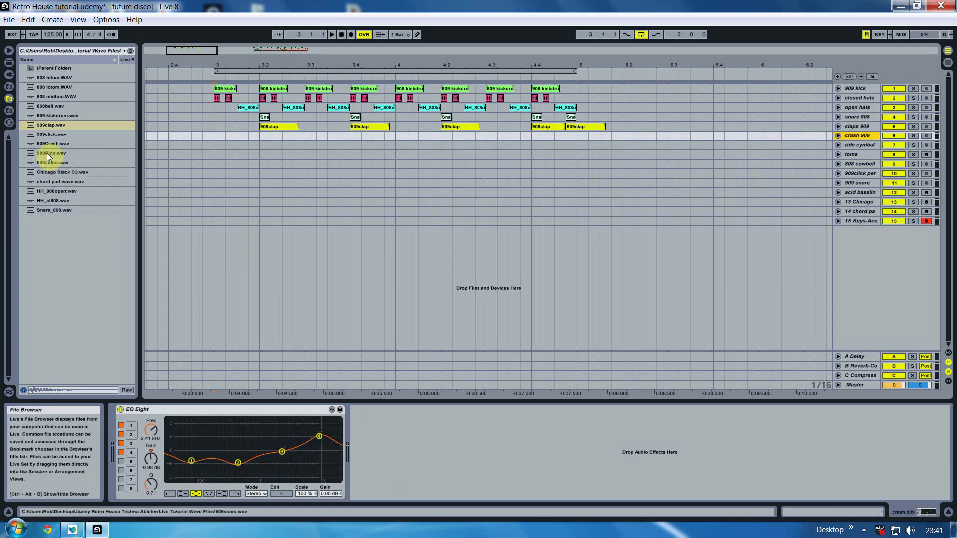
{"action": "left_click_drag", "start_coordinate": [46, 144], "coordinate": [220, 136]}
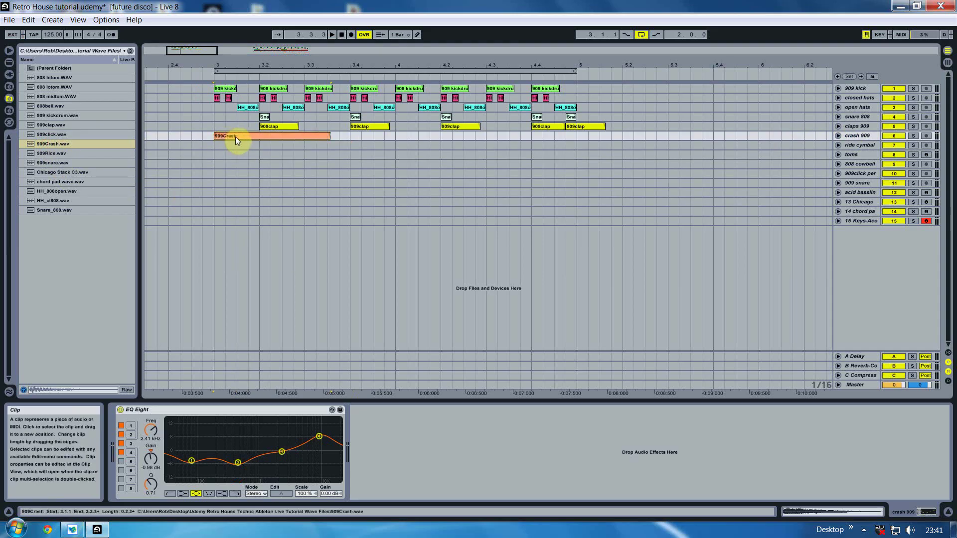
{"action": "left_click", "coordinate": [838, 136]}
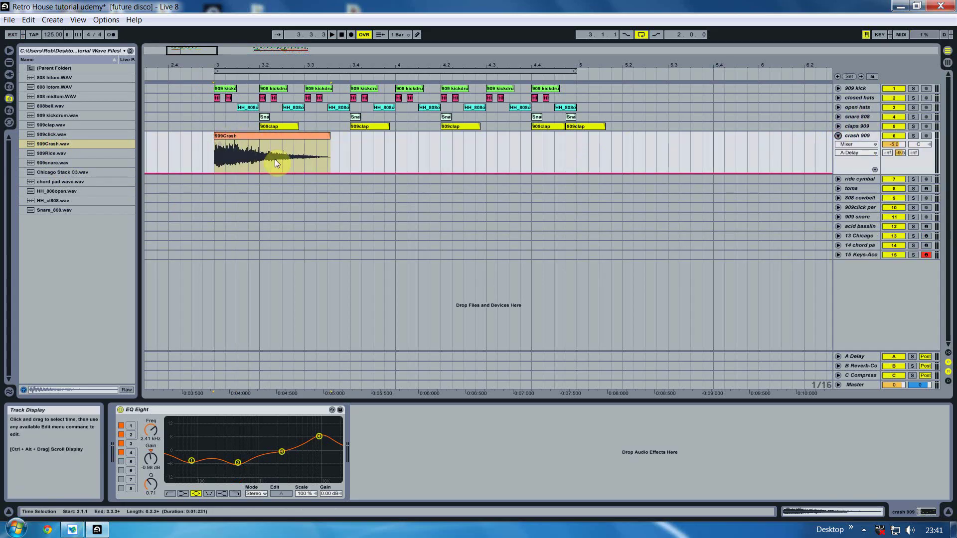
- Transpose the crash clip by 6 st and set its gain to -0.78 dB, auditioning it in the loop
{"action": "double_click", "coordinate": [247, 136]}
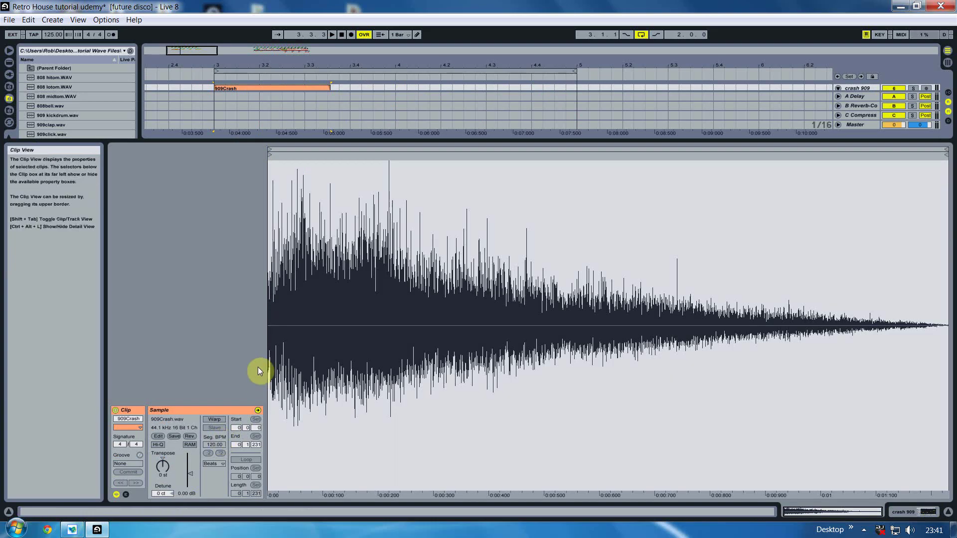
{"action": "key", "text": "space"}
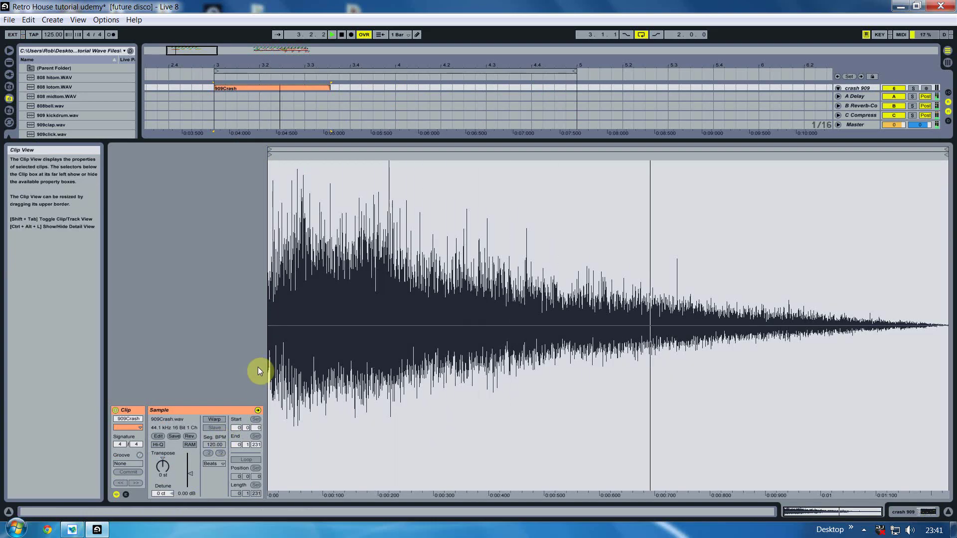
{"action": "key", "text": "space"}
{"action": "key", "text": "space"}
{"action": "key", "text": "space"}
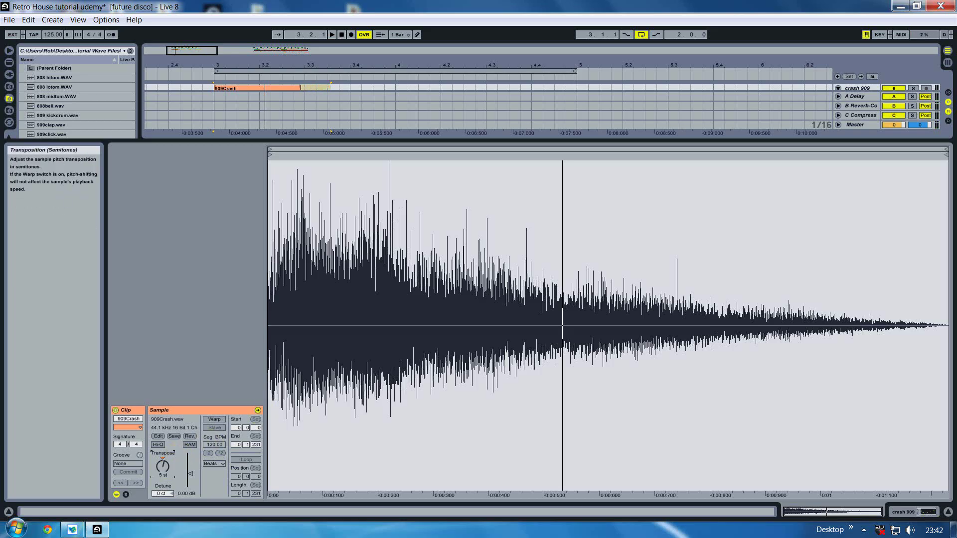
{"action": "left_click_drag", "start_coordinate": [190, 473], "coordinate": [191, 475]}
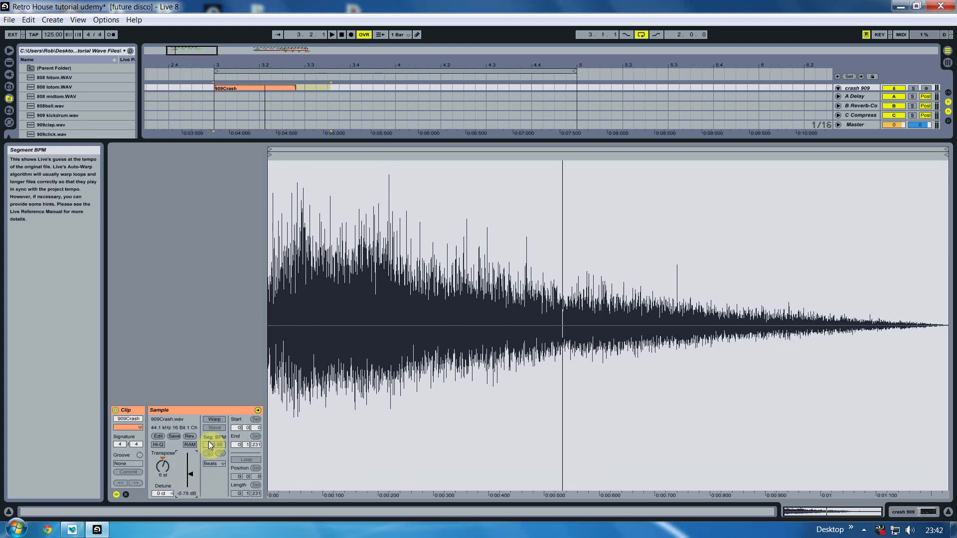
{"action": "key", "text": "space"}
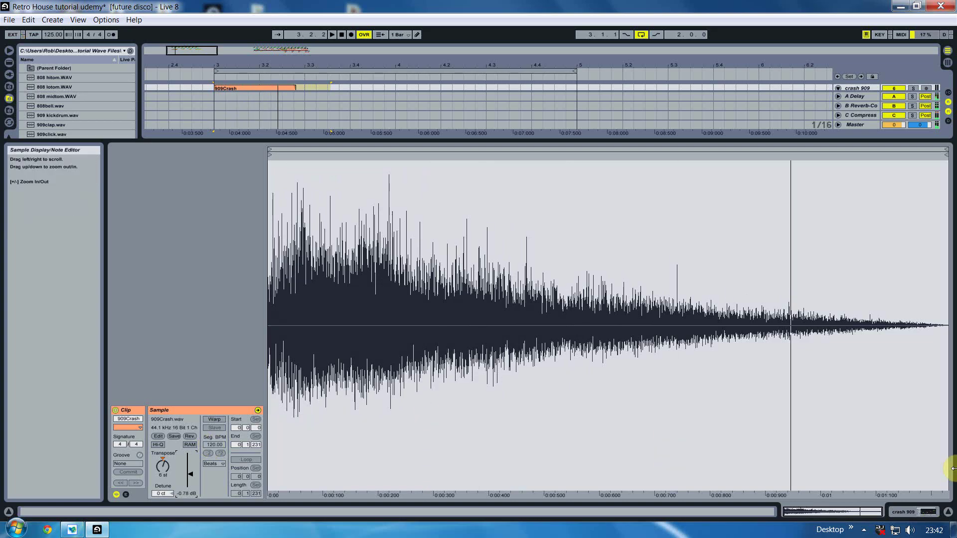
- Set band 4 of the crash 909 track's EQ Eight to 11.3 kHz at 7.13 dB and switch to the Session view
{"action": "left_click", "coordinate": [929, 508]}
{"action": "left_click", "coordinate": [914, 512]}
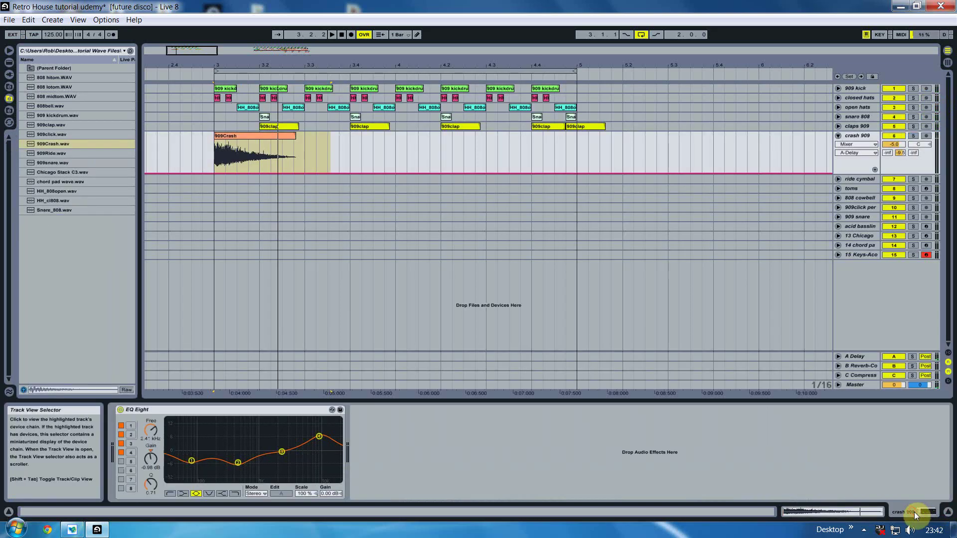
{"action": "right_click", "coordinate": [234, 415]}
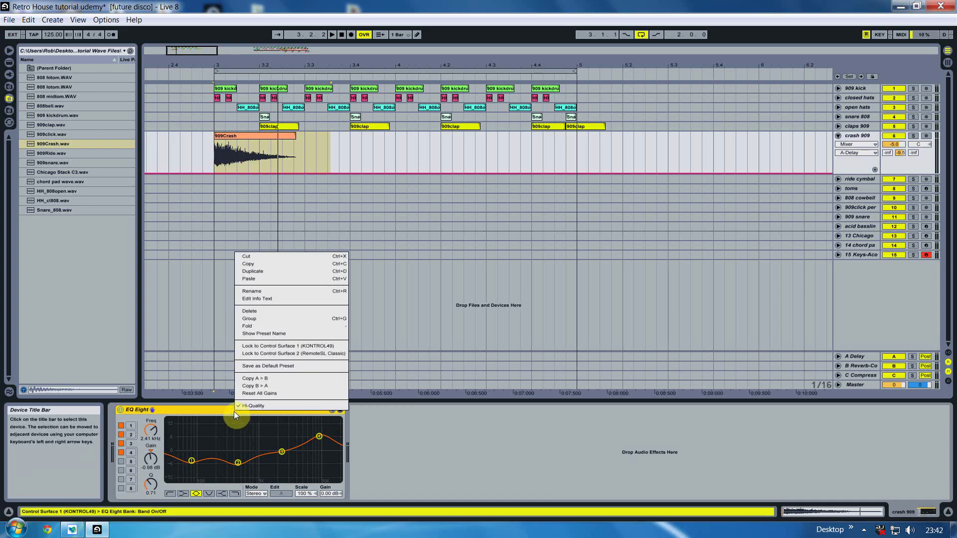
{"action": "left_click", "coordinate": [192, 460]}
{"action": "left_click", "coordinate": [238, 463]}
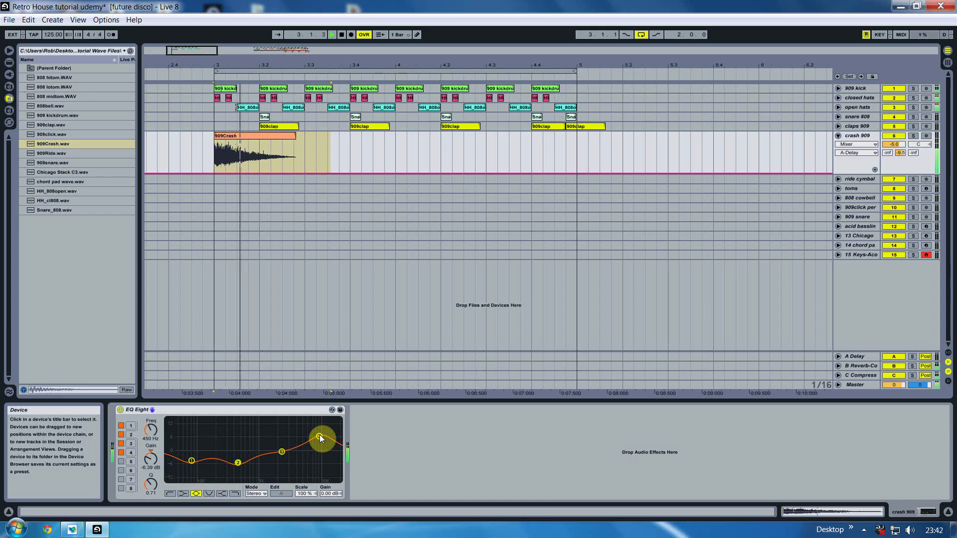
{"action": "left_click_drag", "start_coordinate": [321, 439], "coordinate": [323, 438]}
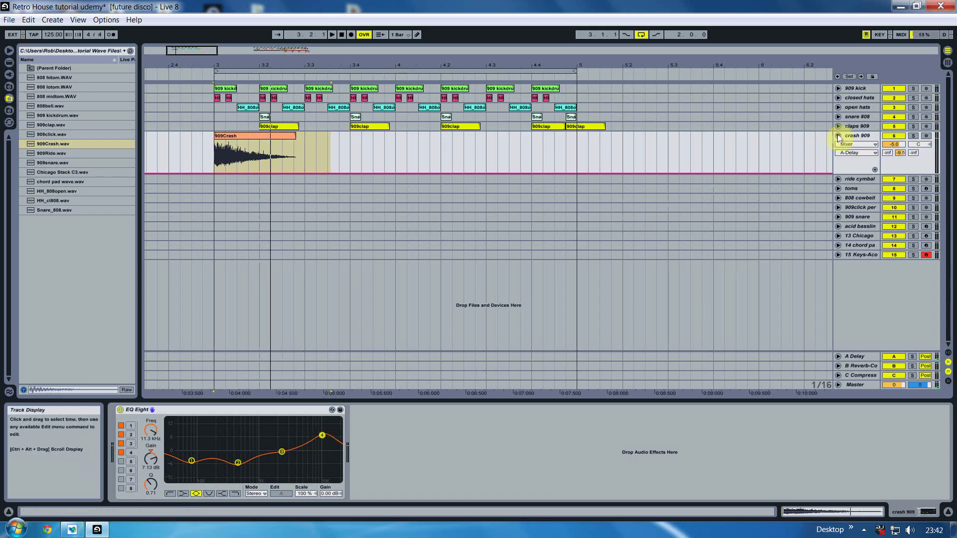
{"action": "key", "text": "Tab"}
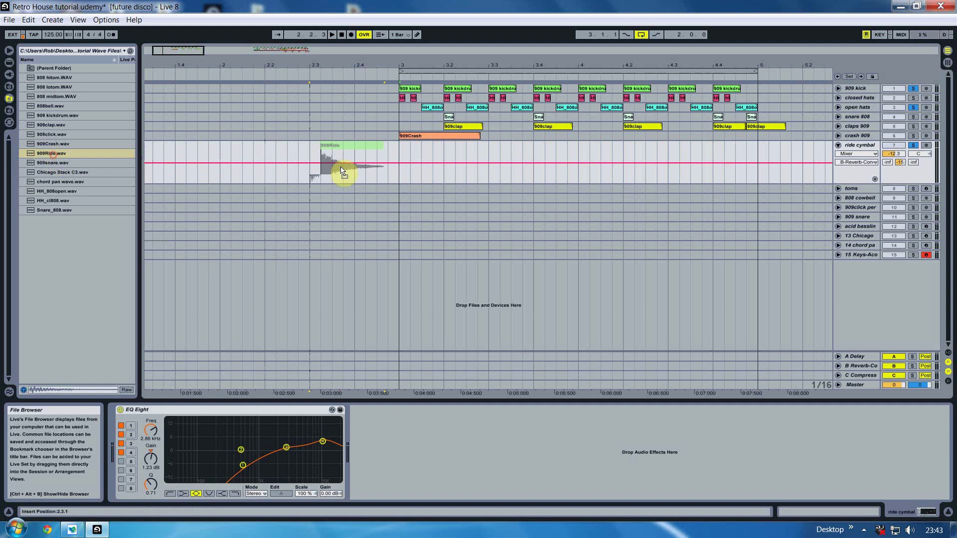
- Place 909Ride.wav at 3.1.1 on the ride cymbal track, trimmed to an eighth note, with a copy at 3.1.3 trimmed to a sixteenth
{"action": "left_click_drag", "start_coordinate": [342, 171], "coordinate": [404, 166]}
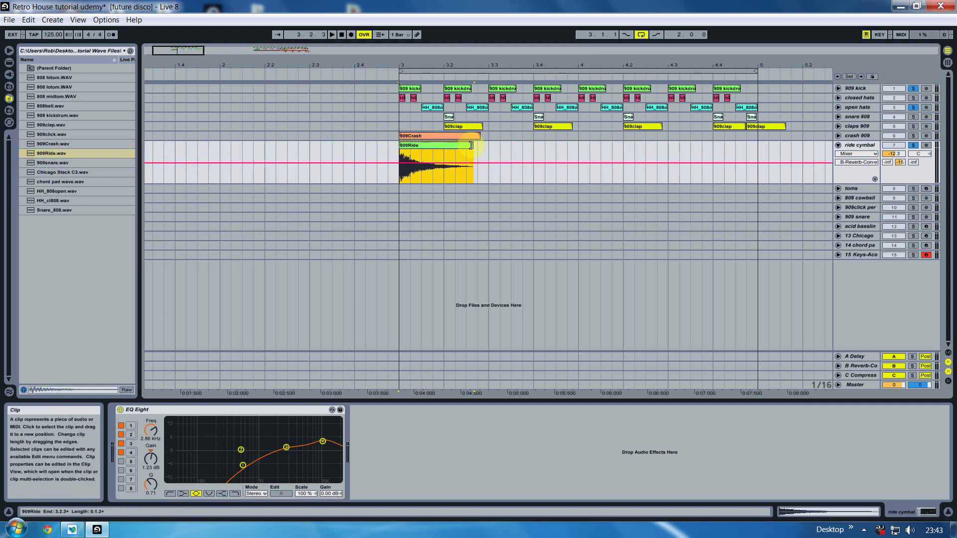
{"action": "left_click_drag", "start_coordinate": [471, 145], "coordinate": [420, 149]}
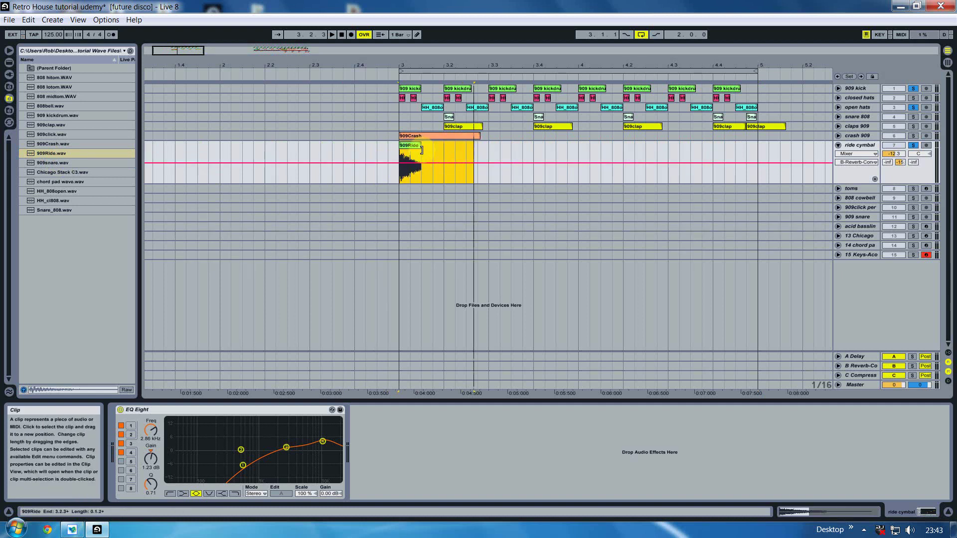
{"action": "left_click", "coordinate": [418, 155]}
{"action": "key", "text": "ctrl+d"}
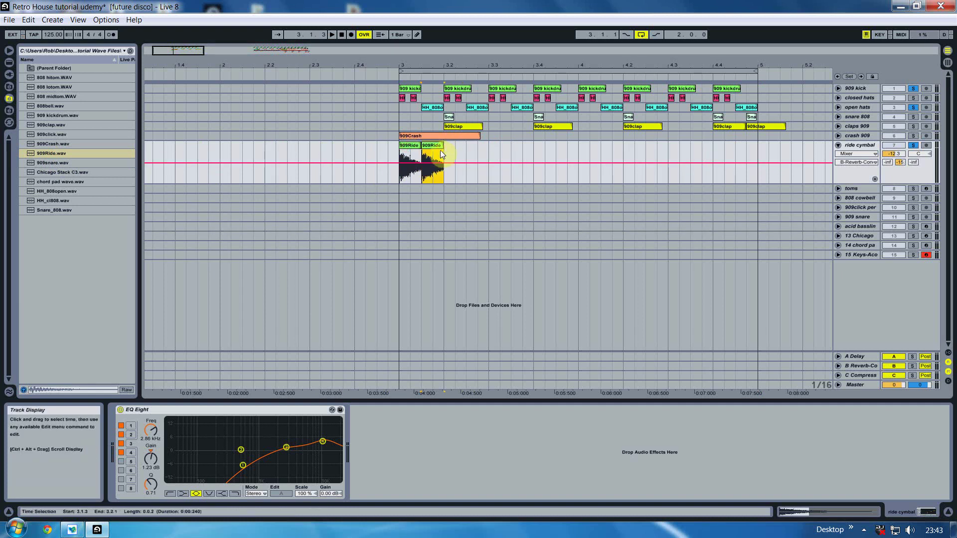
{"action": "left_click_drag", "start_coordinate": [436, 148], "coordinate": [433, 150]}
{"action": "left_click", "coordinate": [425, 158]}
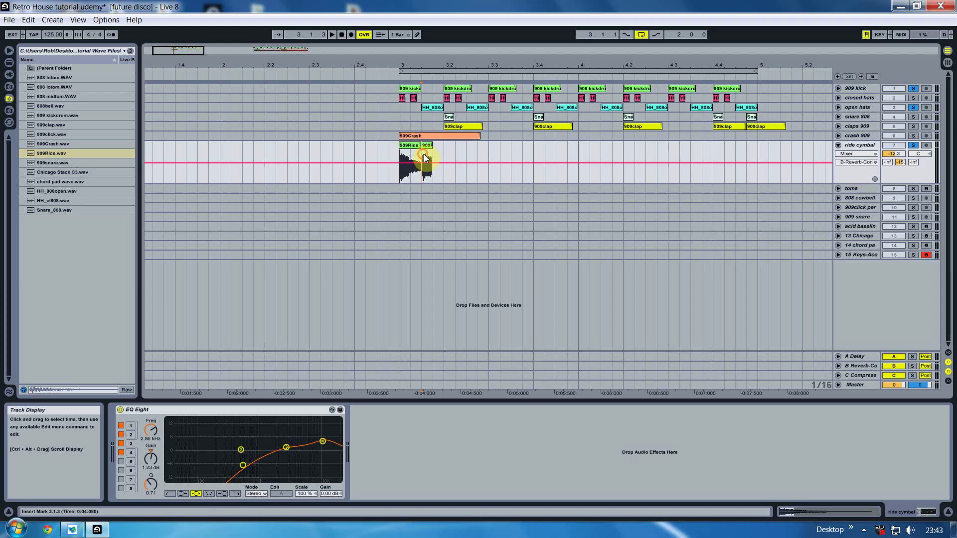
- Repeat the sixteenth-note ride clip from 3.1.4 until the pattern reaches 3.3.1
{"action": "left_click", "coordinate": [426, 147]}
{"action": "key", "text": "ctrl+d"}
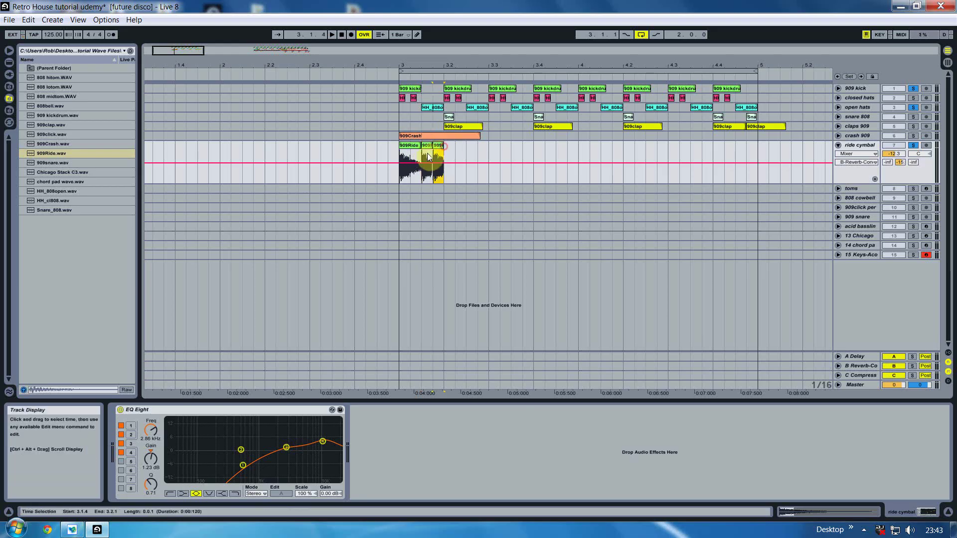
{"action": "left_click", "coordinate": [428, 148]}
{"action": "key", "text": "ctrl+d"}
{"action": "key", "text": "ctrl+d"}
{"action": "key", "text": "ctrl+d"}
{"action": "key", "text": "ctrl+d"}
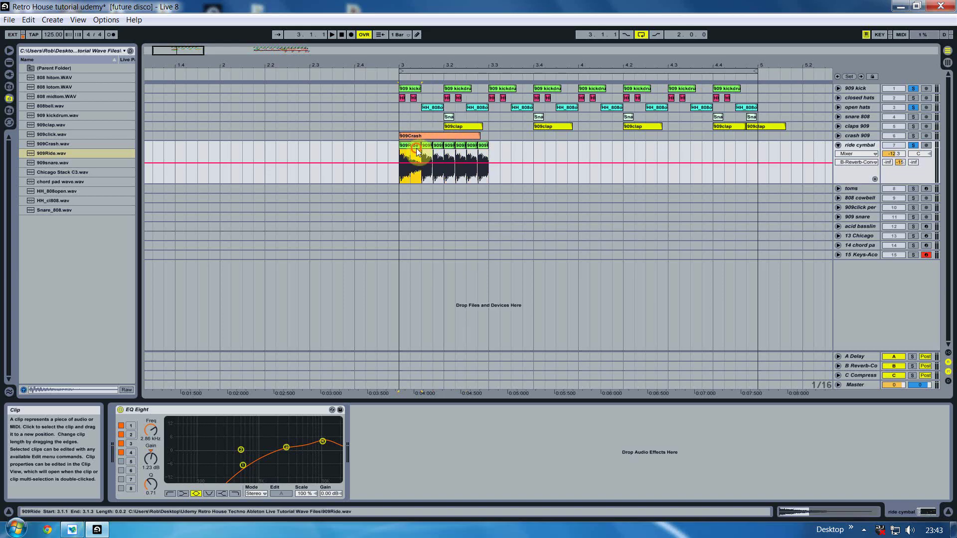
- Duplicate the two-beat ride pattern three times so it fills the loop up to bar 5
{"action": "left_click_drag", "start_coordinate": [400, 155], "coordinate": [490, 156]}
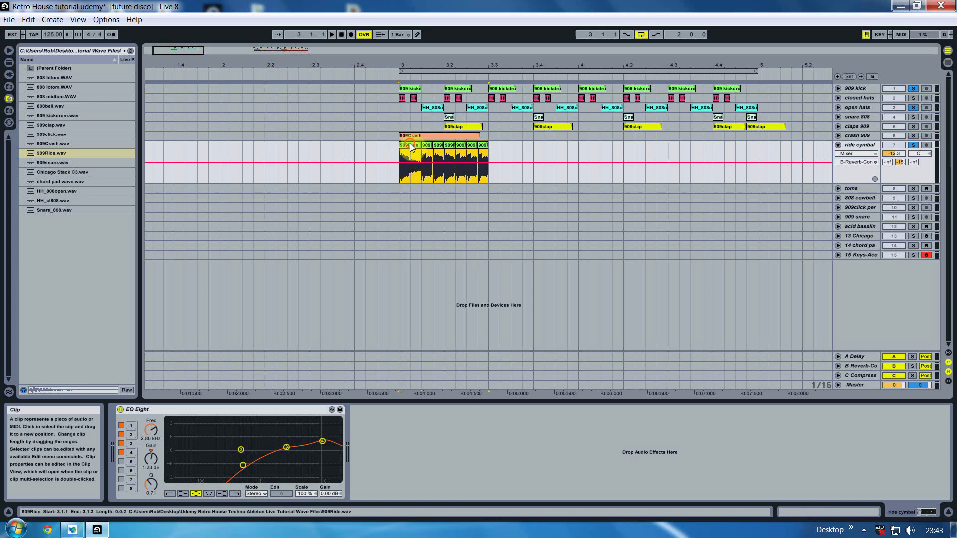
{"action": "key", "text": "ctrl+d"}
{"action": "key", "text": "ctrl+d"}
{"action": "key", "text": "ctrl+d"}
- Play the loop and compare the ride cymbal in the full mix with it soloed in the Session view
{"action": "key", "text": "space"}
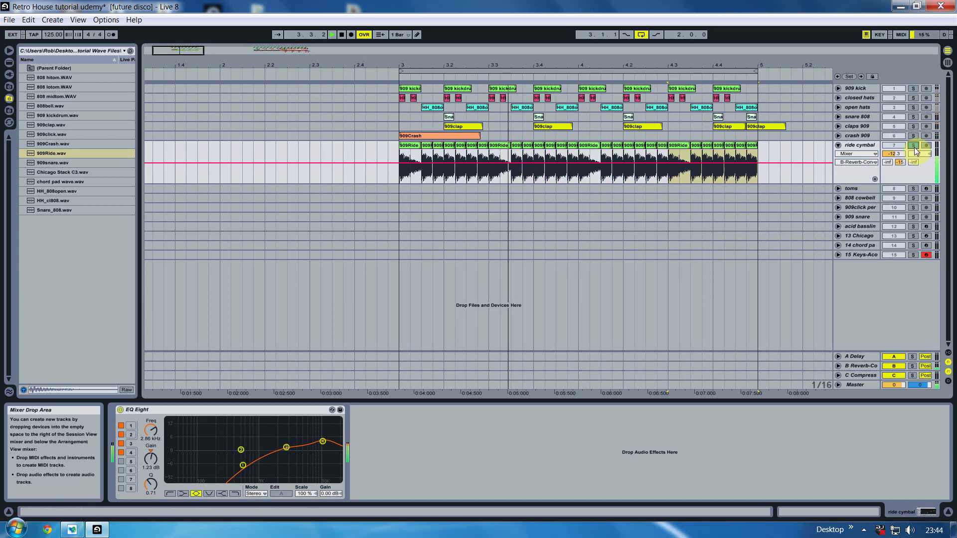
{"action": "left_click", "coordinate": [915, 148]}
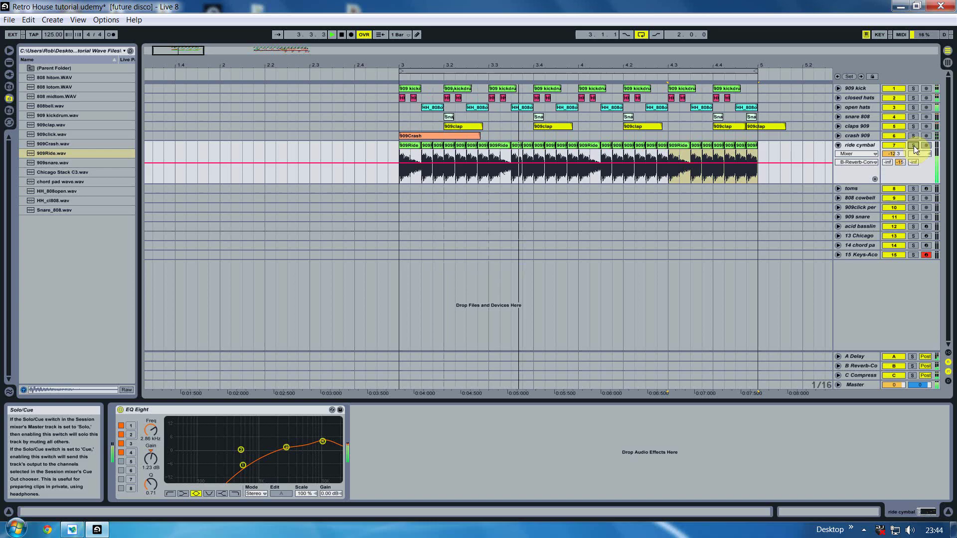
{"action": "left_click", "coordinate": [948, 62]}
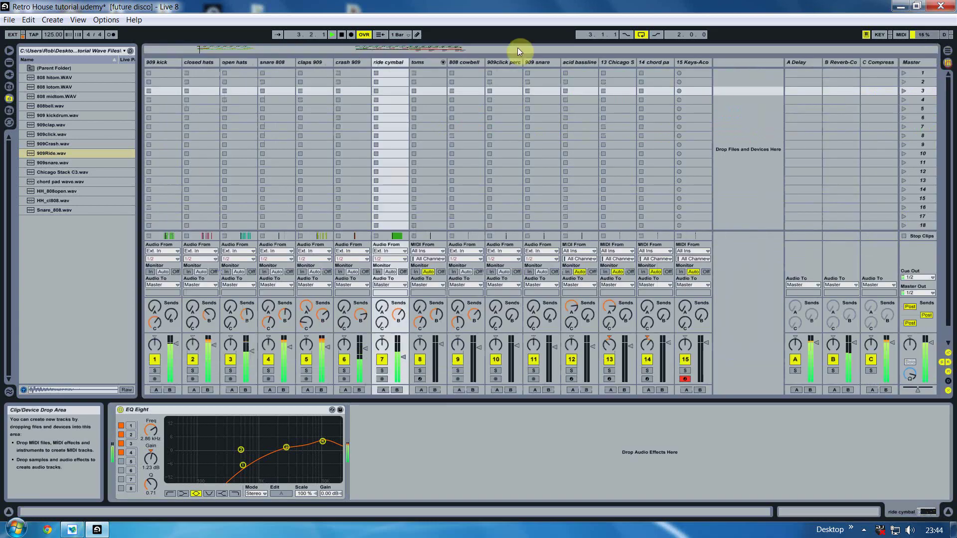
{"action": "left_click", "coordinate": [382, 371]}
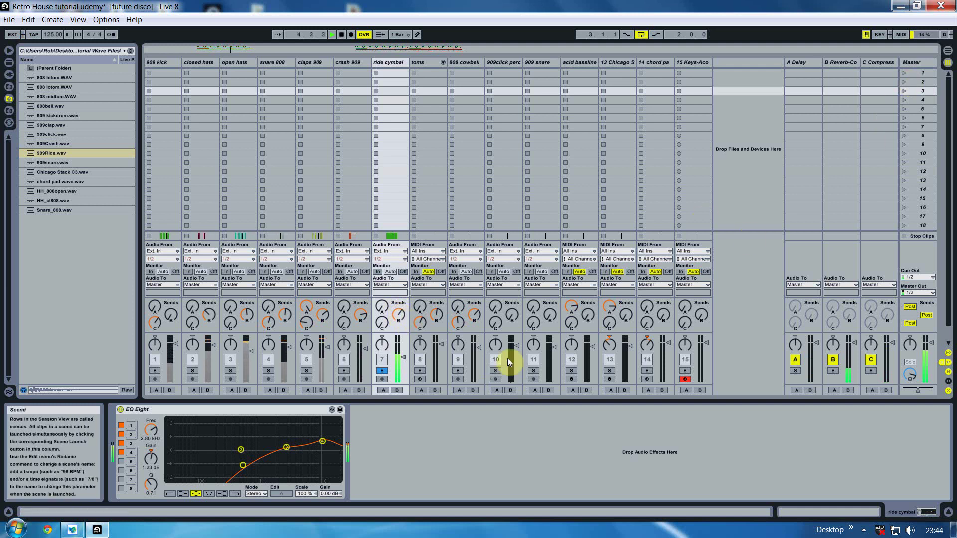
- Return to the Arrangement view and display the toms track's Drum Rack and the finished 3 toms clips from bar 9
{"action": "key", "text": "Tab"}
{"action": "left_click_drag", "start_coordinate": [398, 145], "coordinate": [415, 152]}
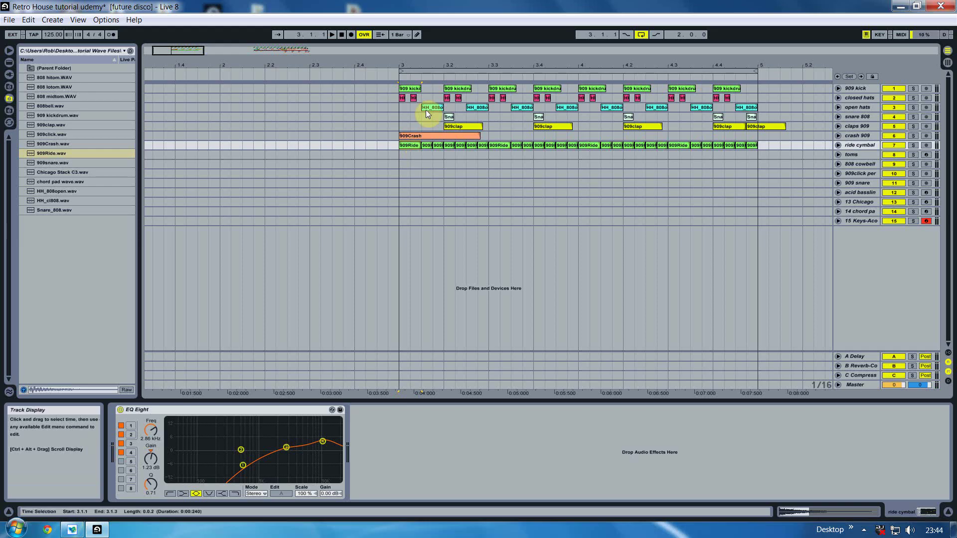
{"action": "left_click_drag", "start_coordinate": [451, 64], "coordinate": [451, 40]}
{"action": "left_click", "coordinate": [855, 155]}
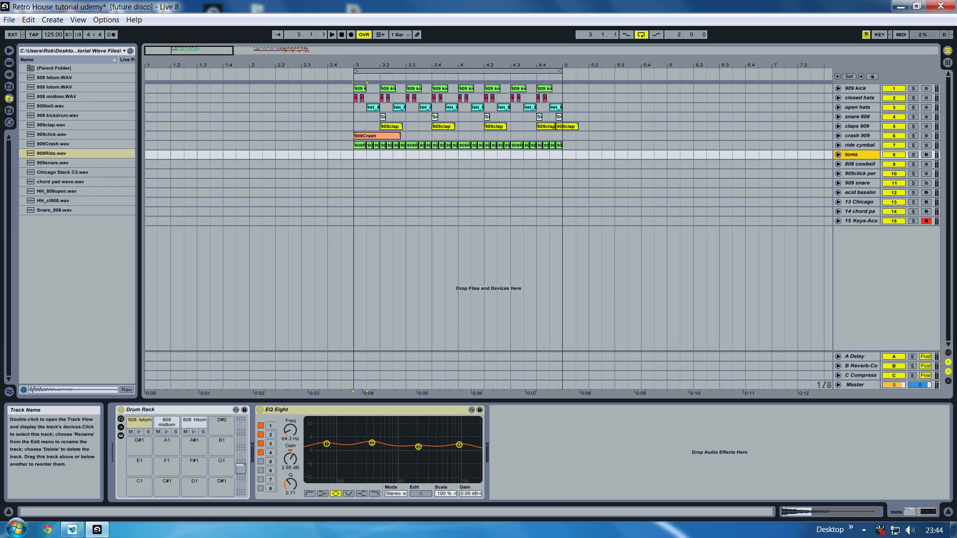
{"action": "left_click_drag", "start_coordinate": [537, 64], "coordinate": [386, 63]}
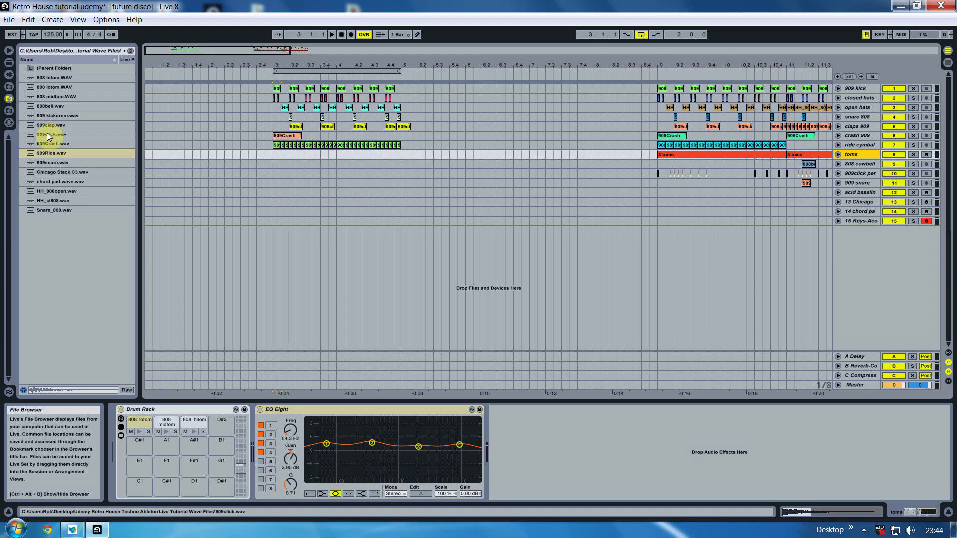
- Locate Drum Rack among Live's instruments, compare it with the rack on the toms track, and return to the sample folder
{"action": "left_click", "coordinate": [11, 63]}
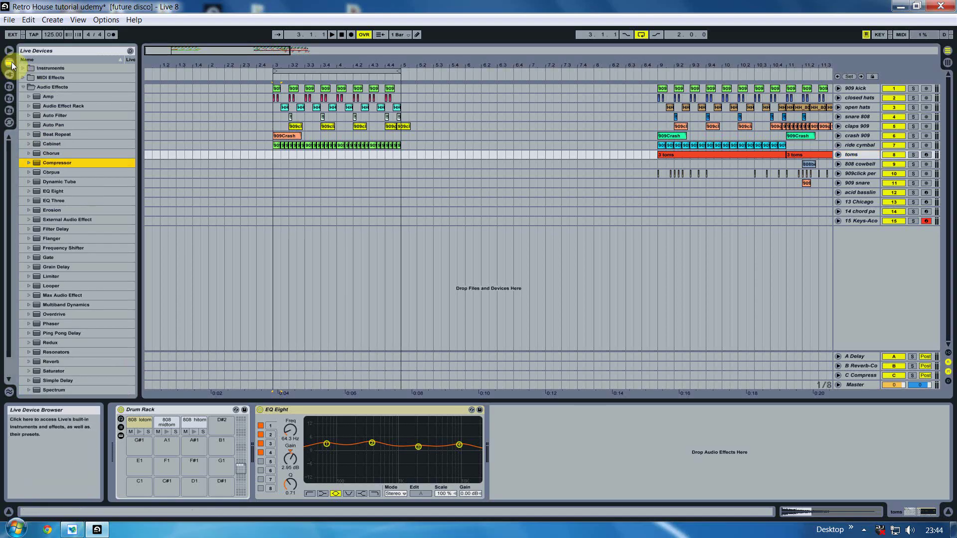
{"action": "left_click", "coordinate": [49, 68]}
{"action": "left_click", "coordinate": [48, 97]}
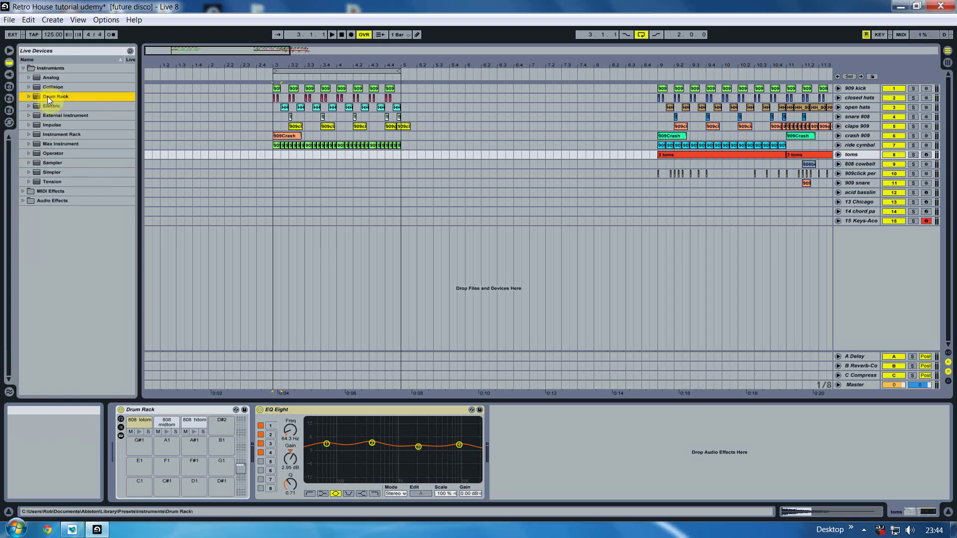
{"action": "left_click", "coordinate": [167, 411]}
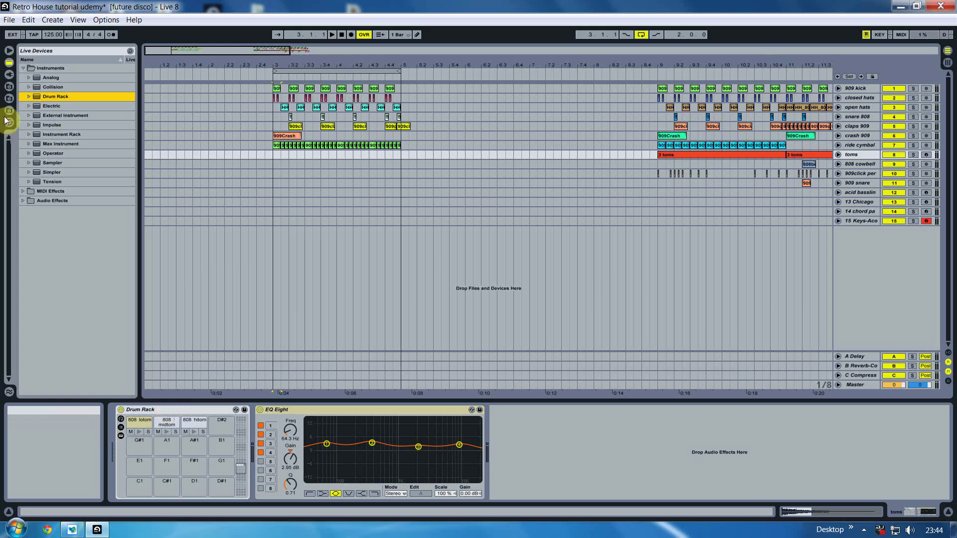
{"action": "left_click", "coordinate": [10, 99]}
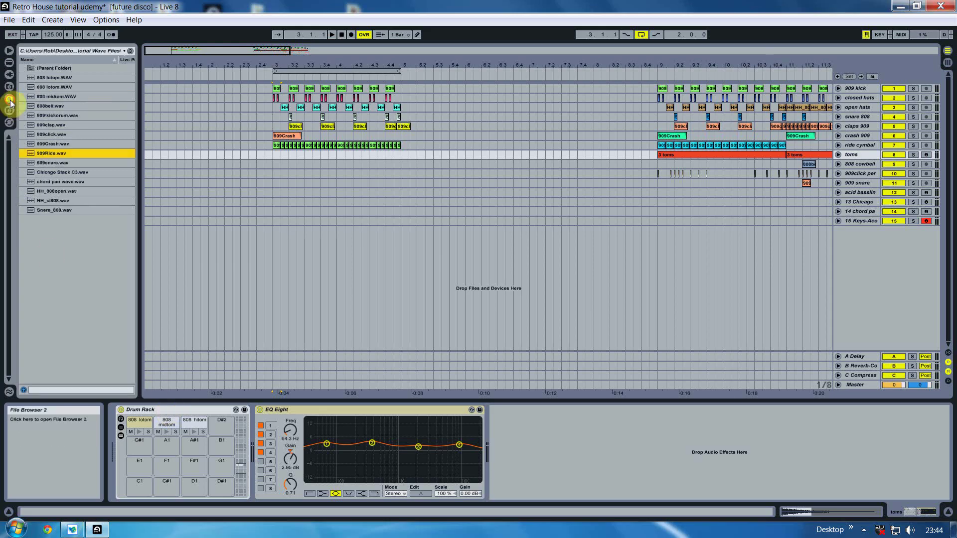
- Match the 808 hitom, midtom and lotom samples in the folder to their pads on the toms Drum Rack
{"action": "left_click", "coordinate": [61, 79]}
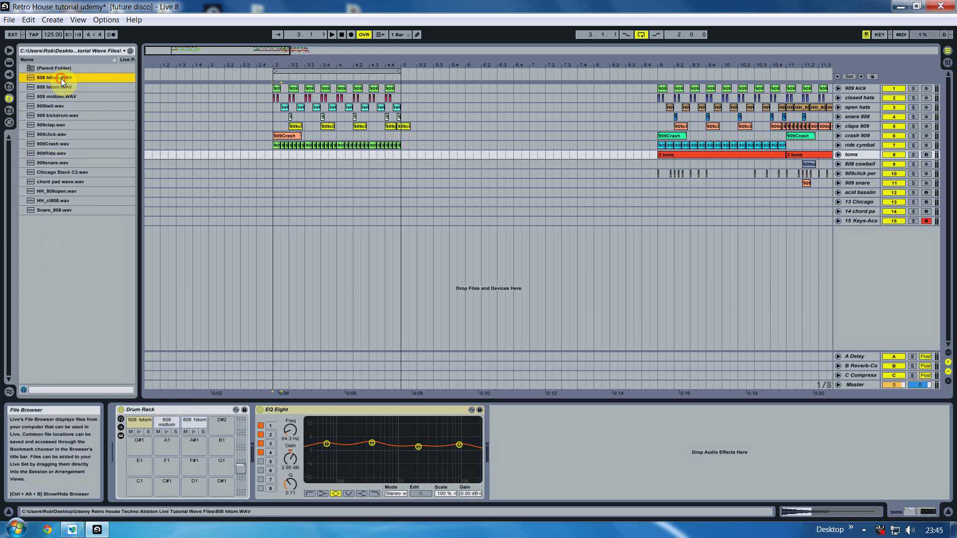
{"action": "left_click", "coordinate": [189, 424]}
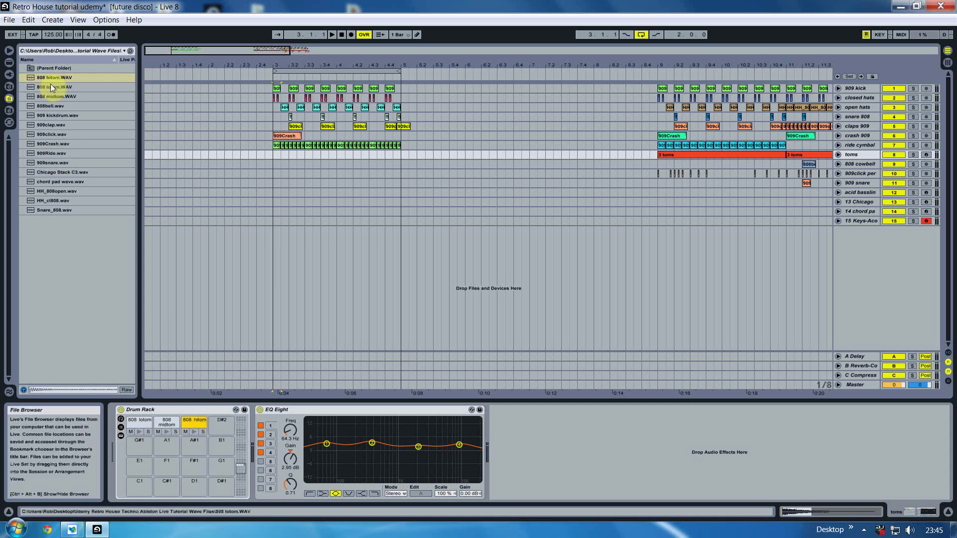
{"action": "left_click", "coordinate": [56, 95]}
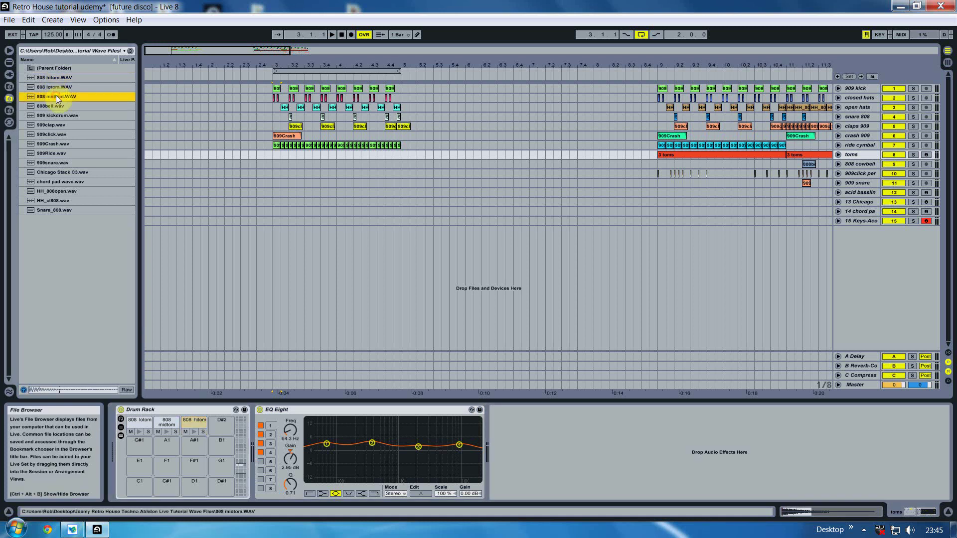
{"action": "left_click", "coordinate": [164, 426]}
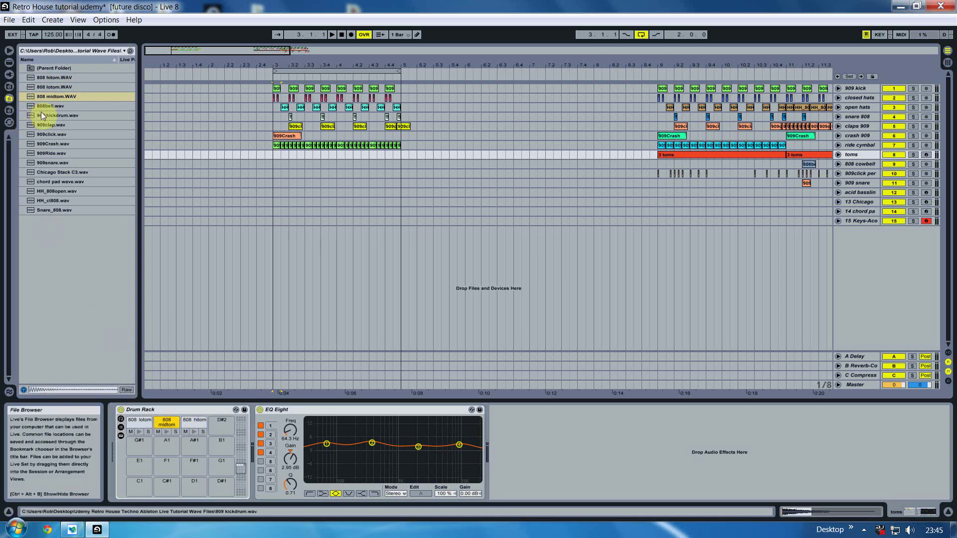
{"action": "left_click", "coordinate": [60, 88]}
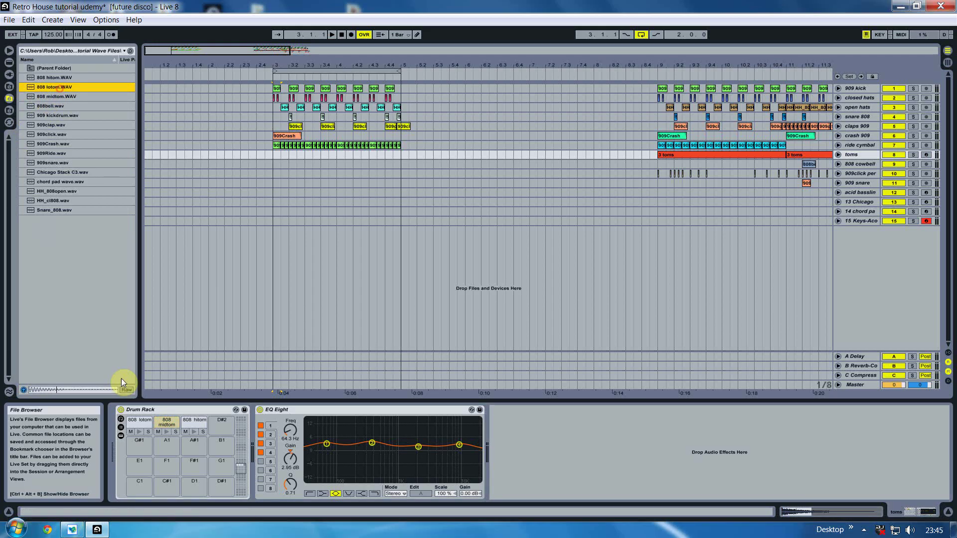
{"action": "left_click", "coordinate": [137, 424]}
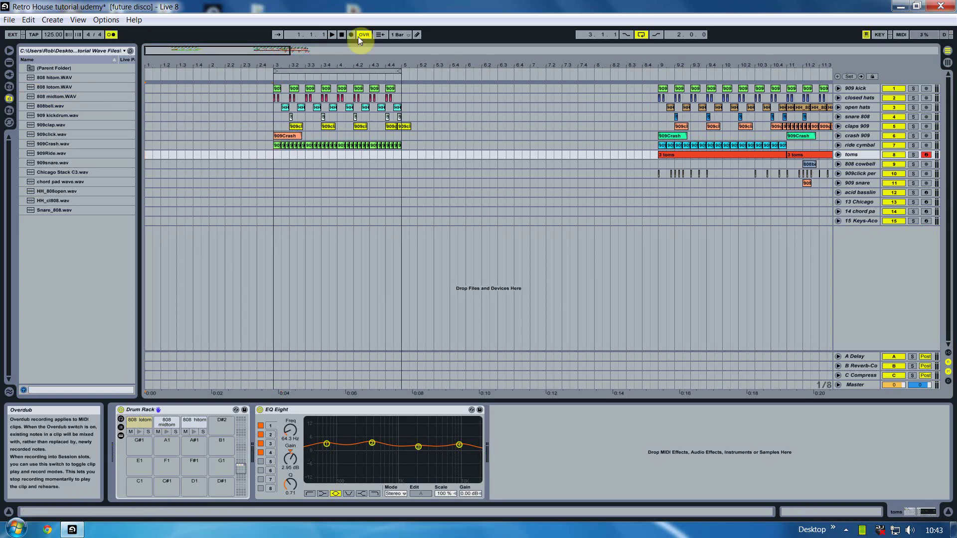
- Record a MIDI toms part over the loop from bar 3 to bar 5 and remove the surplus clip before bar 3
{"action": "left_click", "coordinate": [350, 38]}
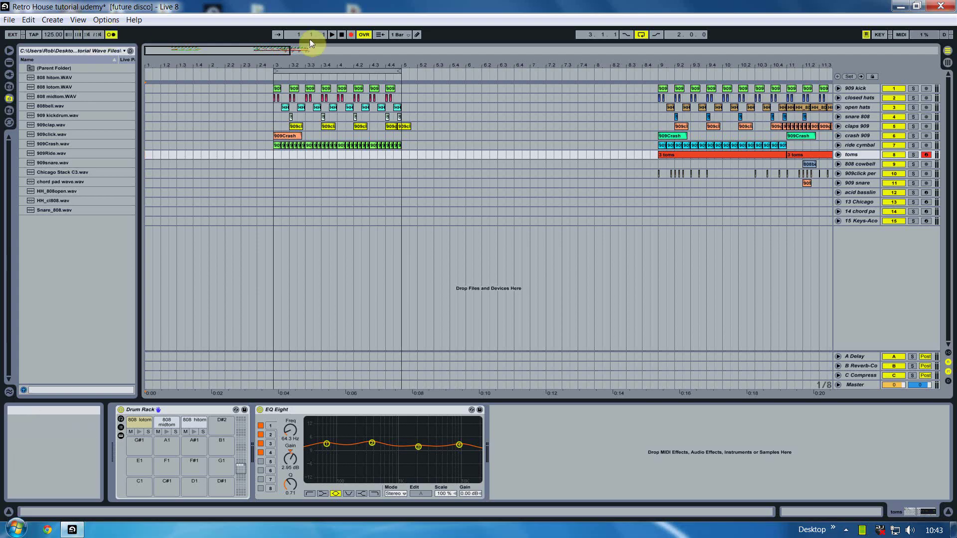
{"action": "left_click", "coordinate": [331, 35]}
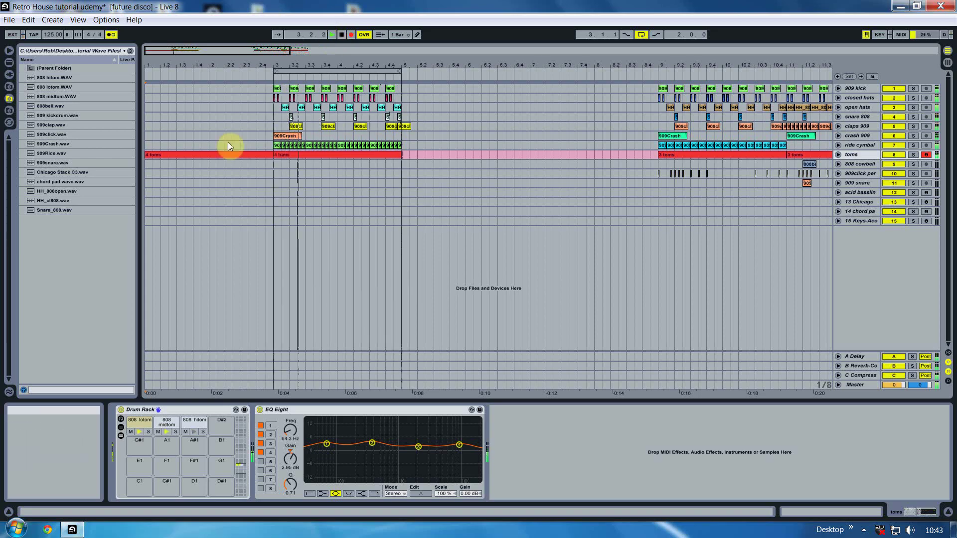
{"action": "key", "text": "space"}
{"action": "left_click", "coordinate": [229, 155]}
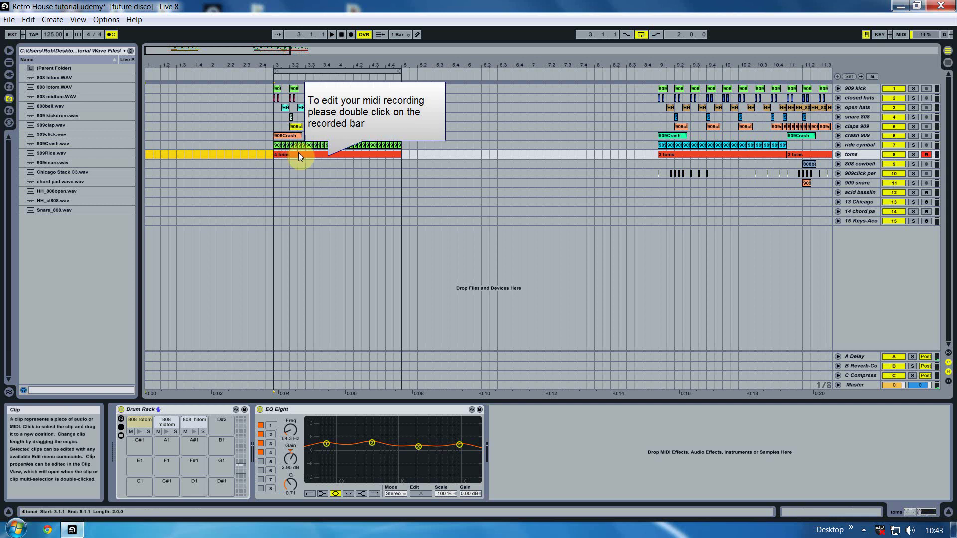
- Open the recorded toms clip and delete the duplicate notes that lie before its bar 5 start
{"action": "double_click", "coordinate": [299, 154]}
{"action": "left_click_drag", "start_coordinate": [420, 282], "coordinate": [702, 187]}
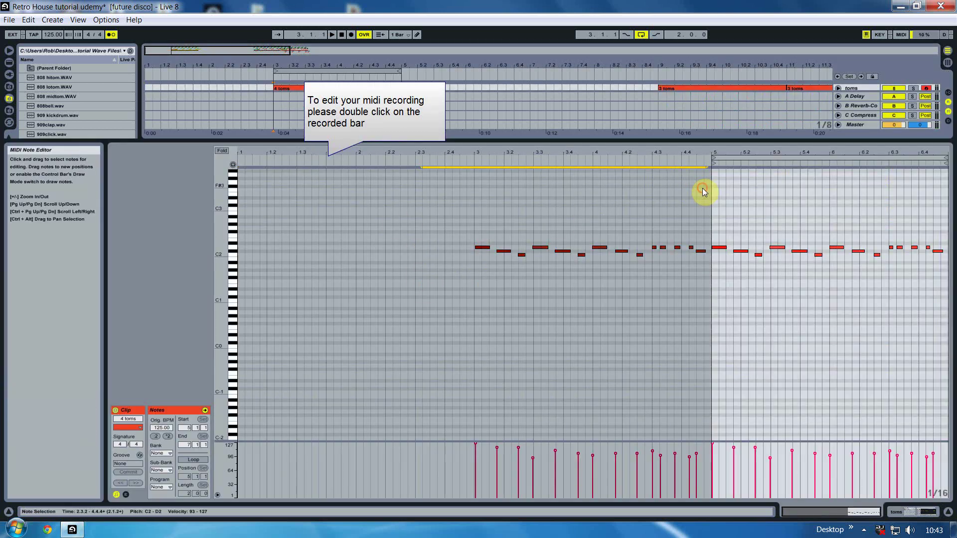
{"action": "key", "text": "Delete"}
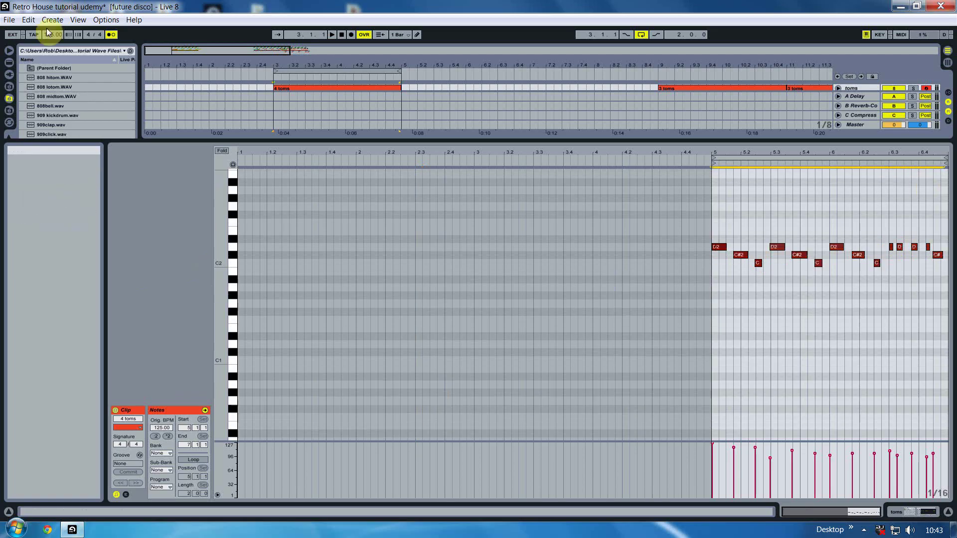
- Quantize the remaining tom notes and turn off the metronome
{"action": "left_click", "coordinate": [28, 19]}
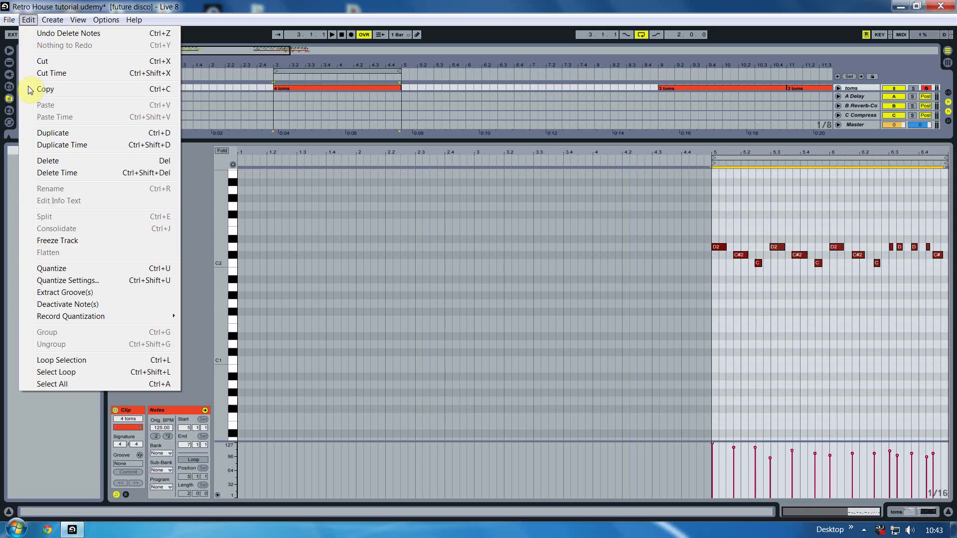
{"action": "left_click", "coordinate": [44, 268]}
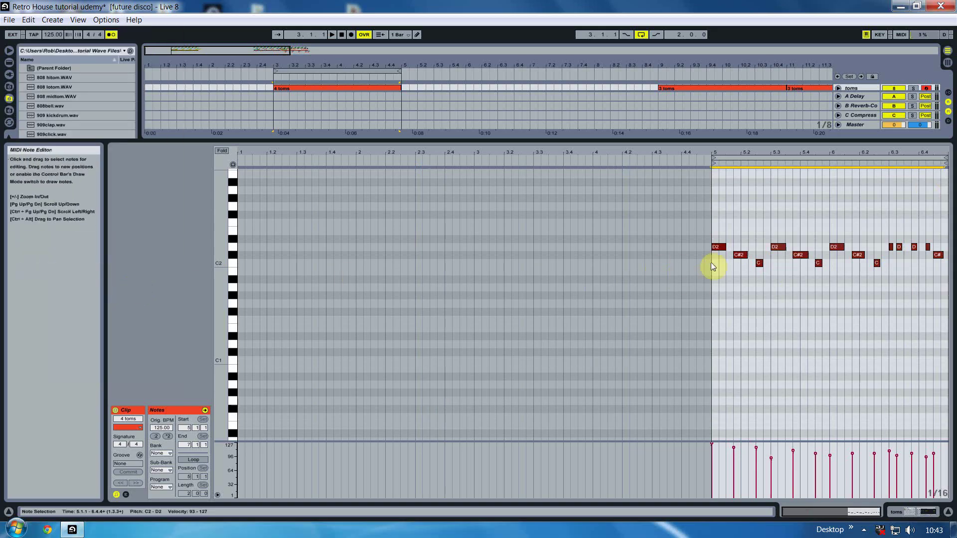
{"action": "left_click", "coordinate": [110, 34]}
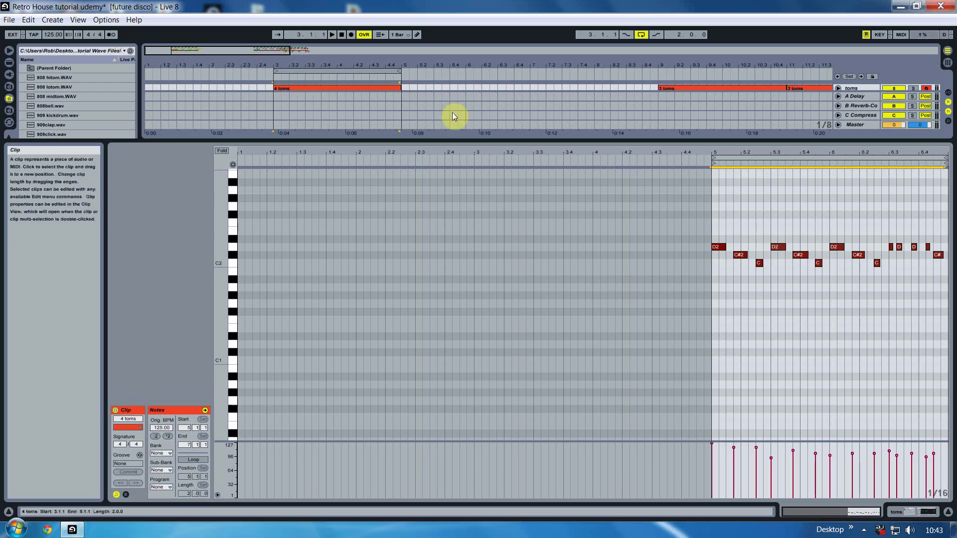
- Play the toms soloed, examine their sends in the enlarged Session mixer, and return to the Arrangement view
{"action": "key", "text": "space"}
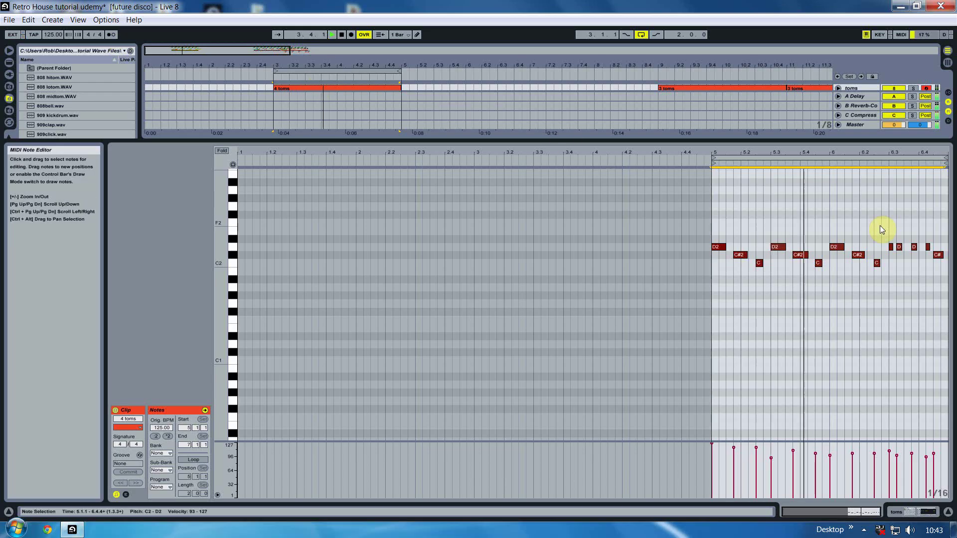
{"action": "left_click", "coordinate": [949, 513]}
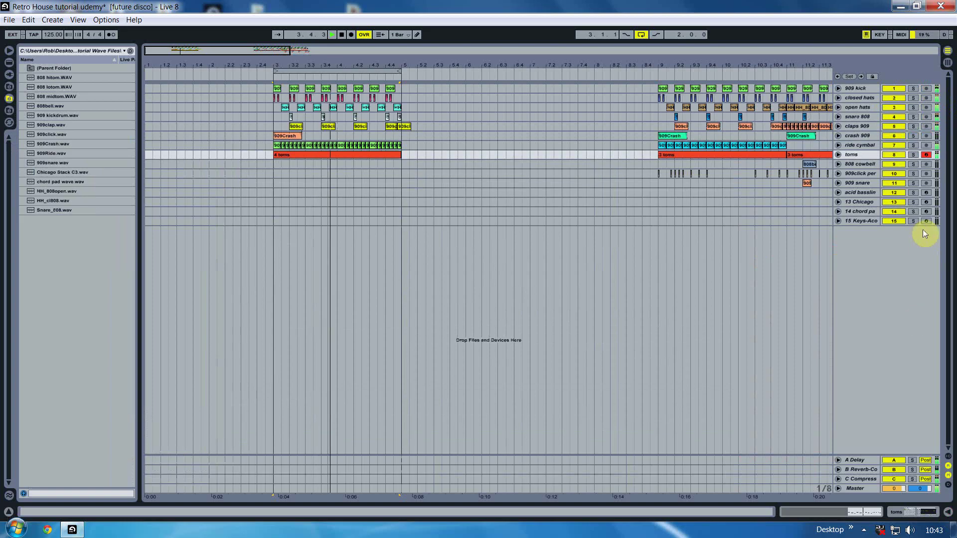
{"action": "left_click", "coordinate": [913, 155]}
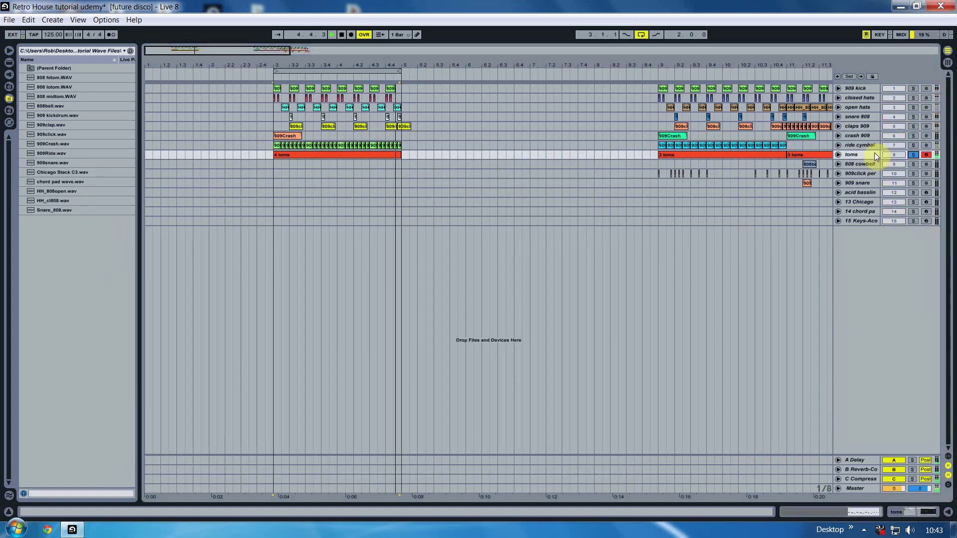
{"action": "left_click", "coordinate": [946, 65]}
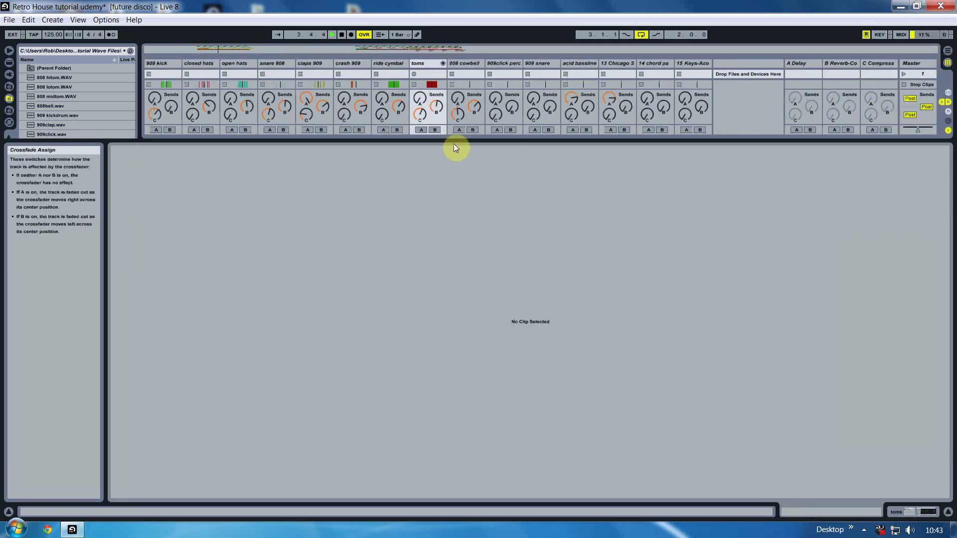
{"action": "left_click_drag", "start_coordinate": [455, 140], "coordinate": [464, 386]}
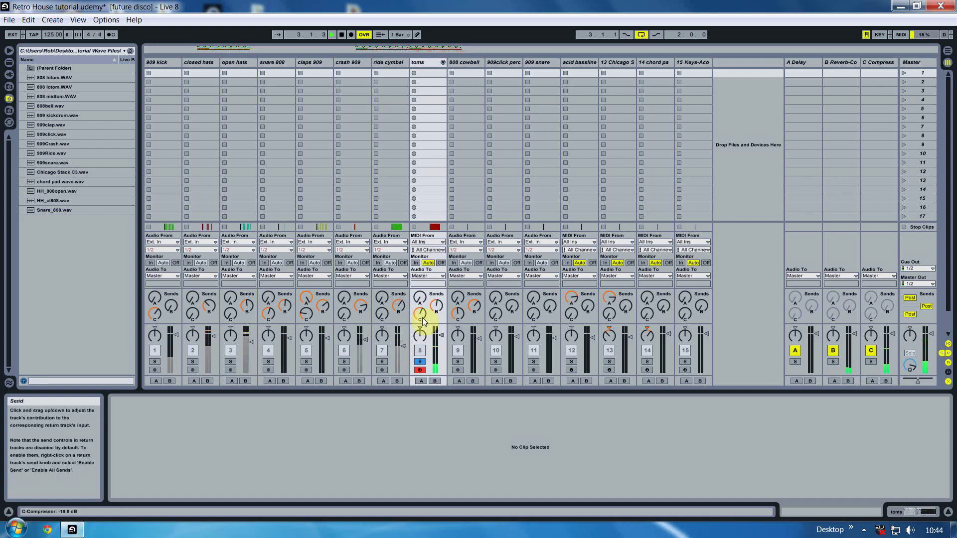
{"action": "left_click", "coordinate": [949, 54]}
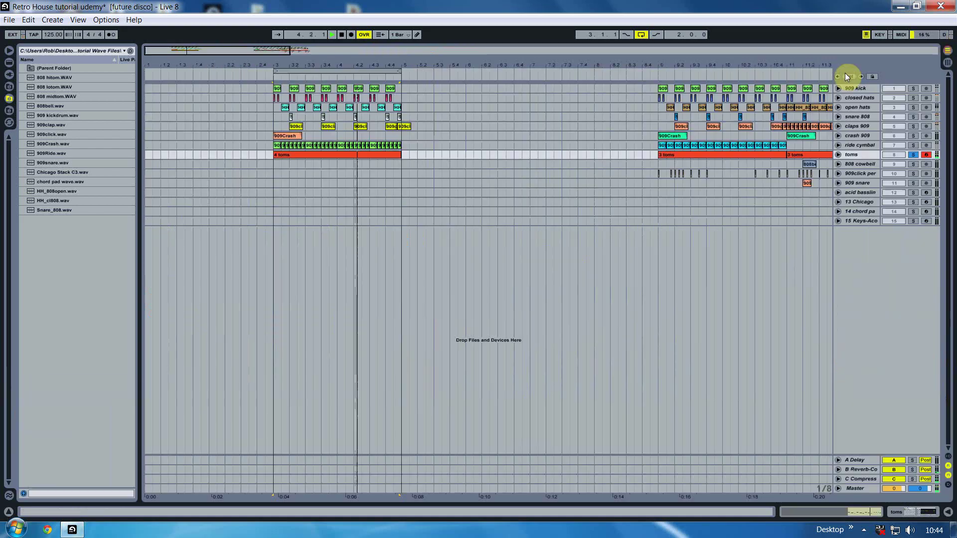
- Solo the kick, closed hats, open hats, snare, claps and ride alongside the toms to hear them together
{"action": "left_click", "coordinate": [914, 99], "text": "ctrl"}
{"action": "left_click", "coordinate": [913, 97]}
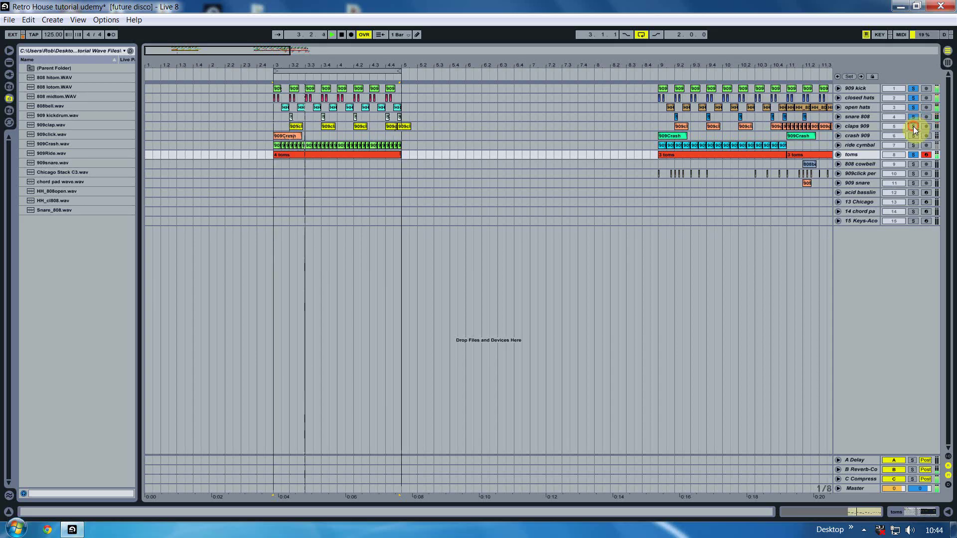
{"action": "left_click", "coordinate": [913, 117]}
{"action": "left_click", "coordinate": [913, 126]}
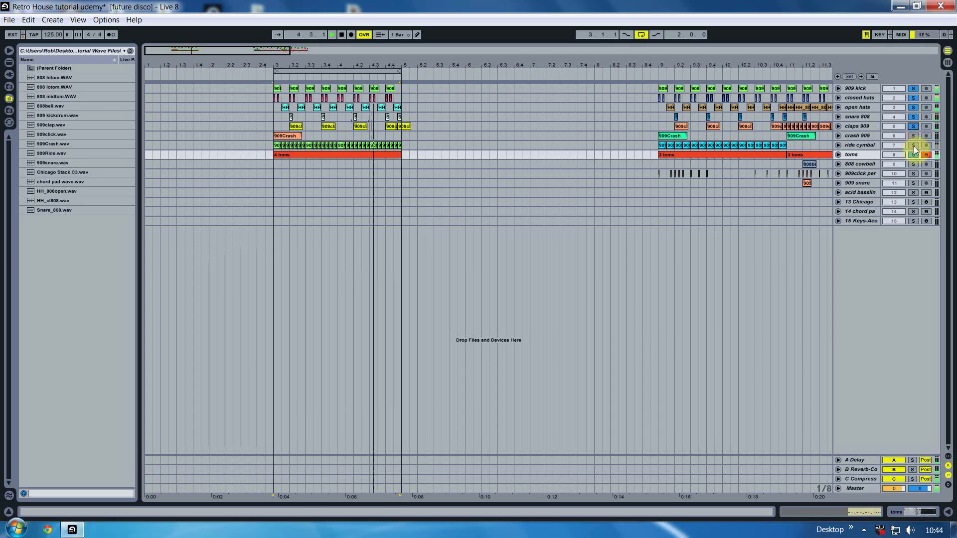
{"action": "left_click", "coordinate": [914, 145]}
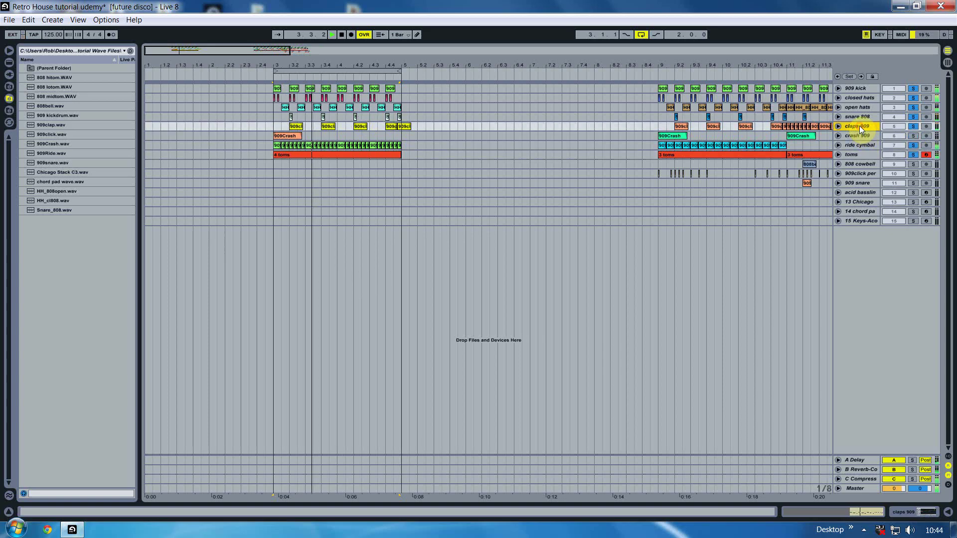
- Lower the claps 909 track's send to the A Delay return in the Session mixer, and return to the Arrangement view
{"action": "left_click", "coordinate": [948, 63]}
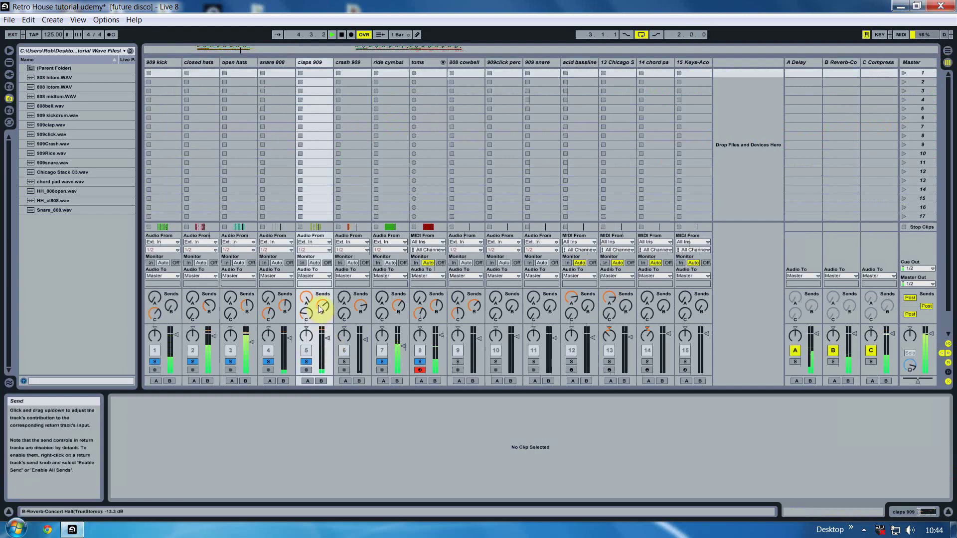
{"action": "left_click_drag", "start_coordinate": [308, 300], "coordinate": [311, 320]}
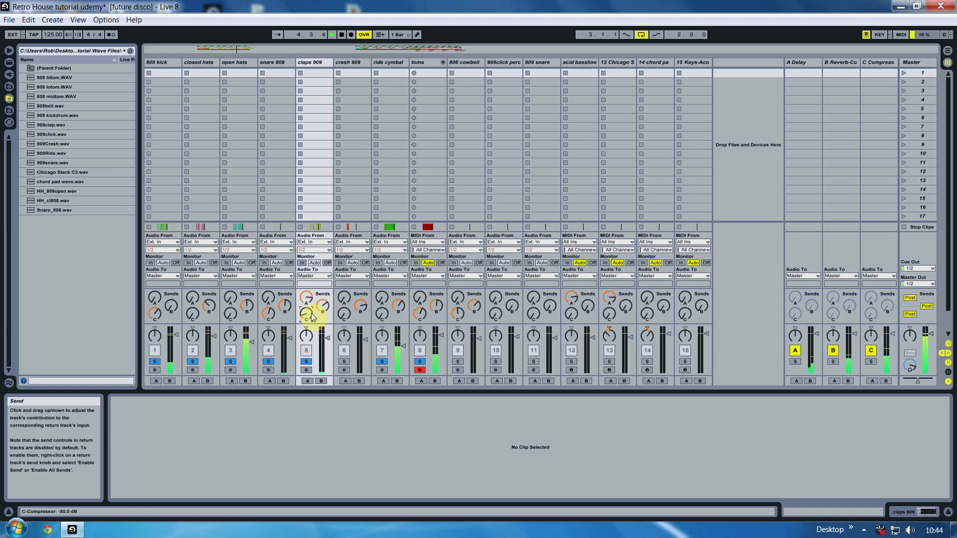
{"action": "left_click", "coordinate": [948, 51]}
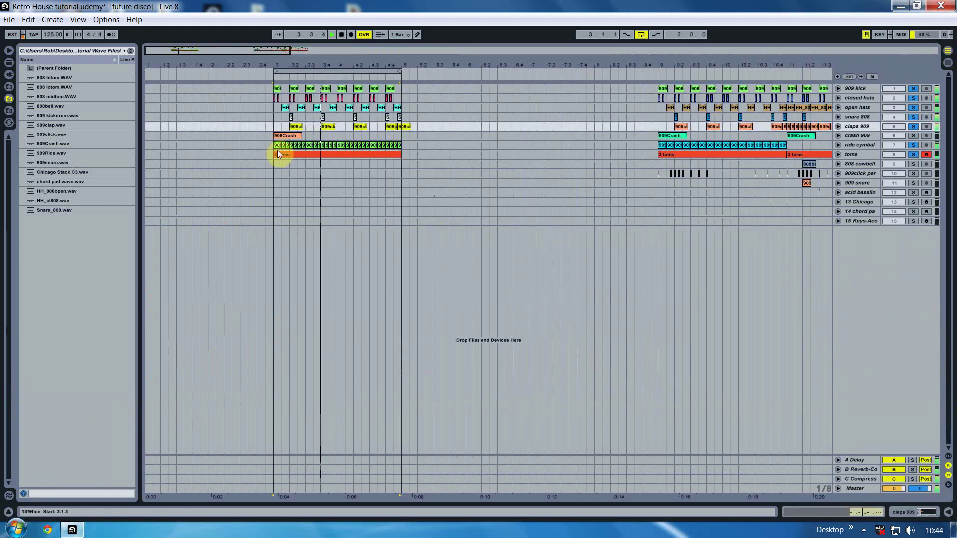
- Unsolo all the drum tracks and stop playback, with the insert mark at 3.1.1 on the 808 cowbell track
{"action": "left_click", "coordinate": [270, 166]}
{"action": "left_click", "coordinate": [914, 87]}
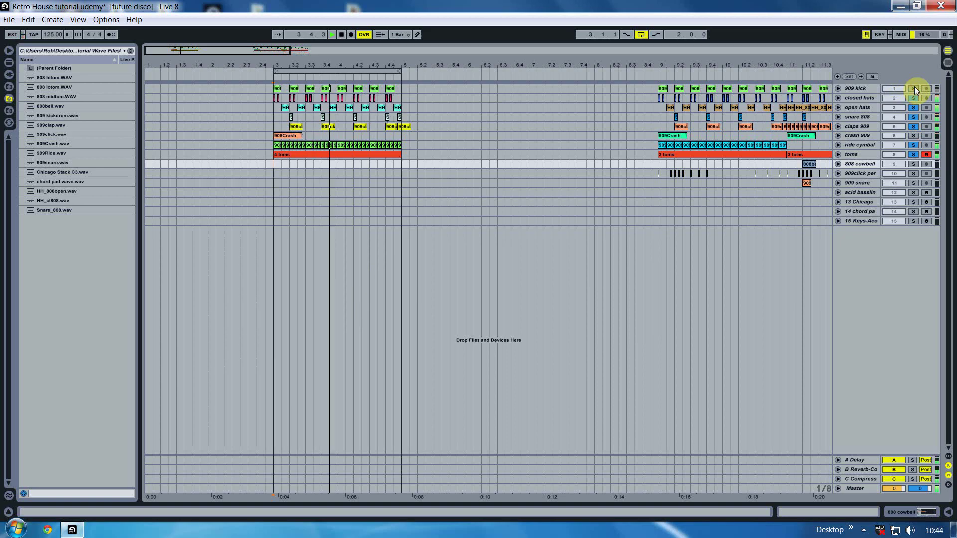
{"action": "left_click", "coordinate": [914, 99]}
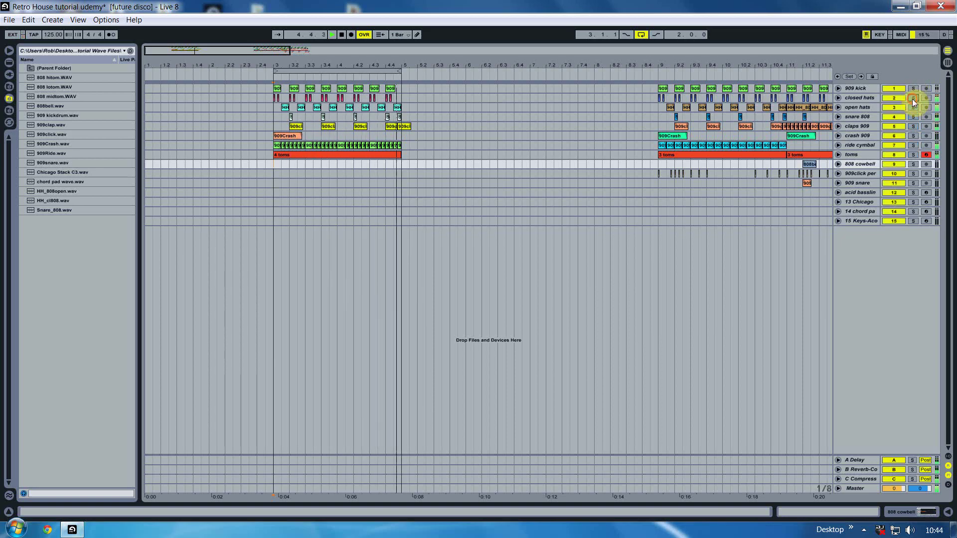
{"action": "key", "text": "space"}
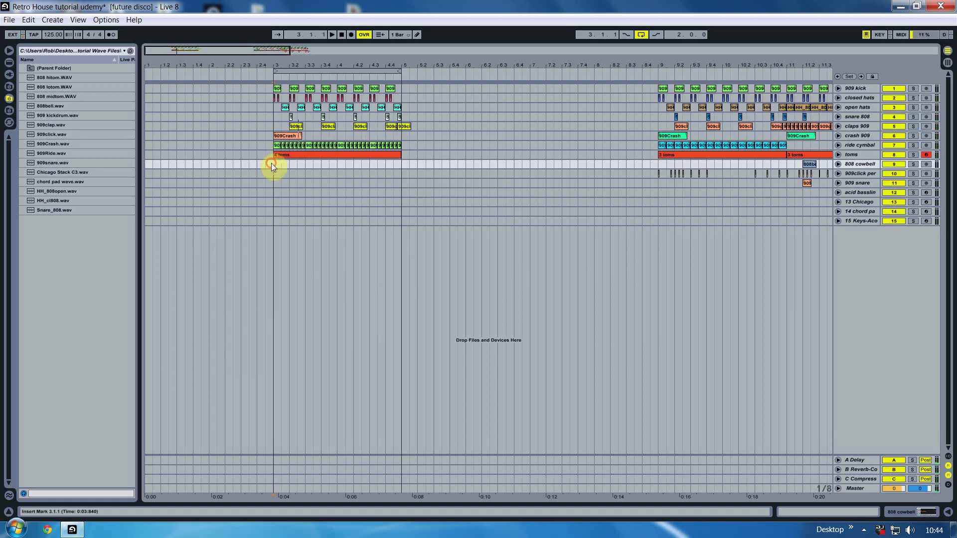
- Select the recorded toms clip and audition the 808 hitom, lotom and midtom samples
{"action": "left_click", "coordinate": [307, 157]}
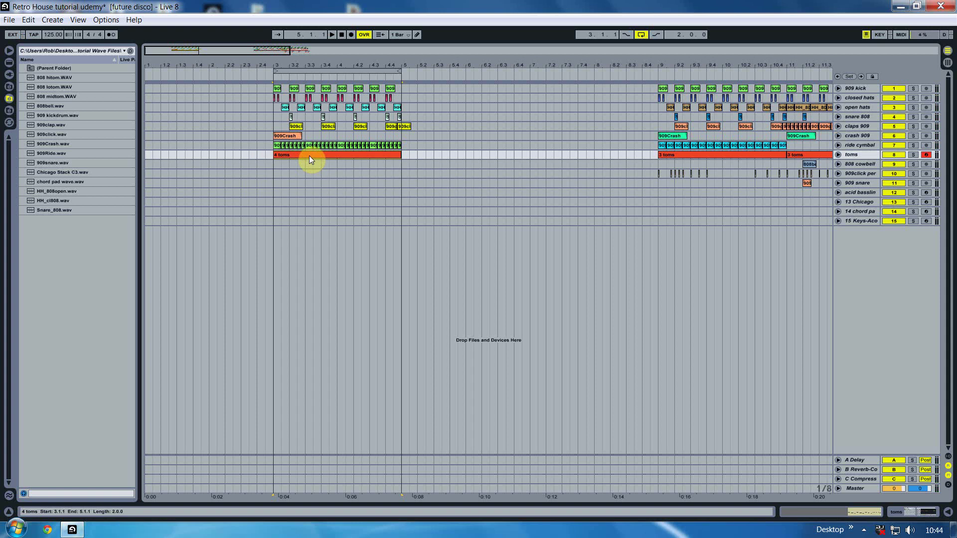
{"action": "left_click", "coordinate": [46, 77]}
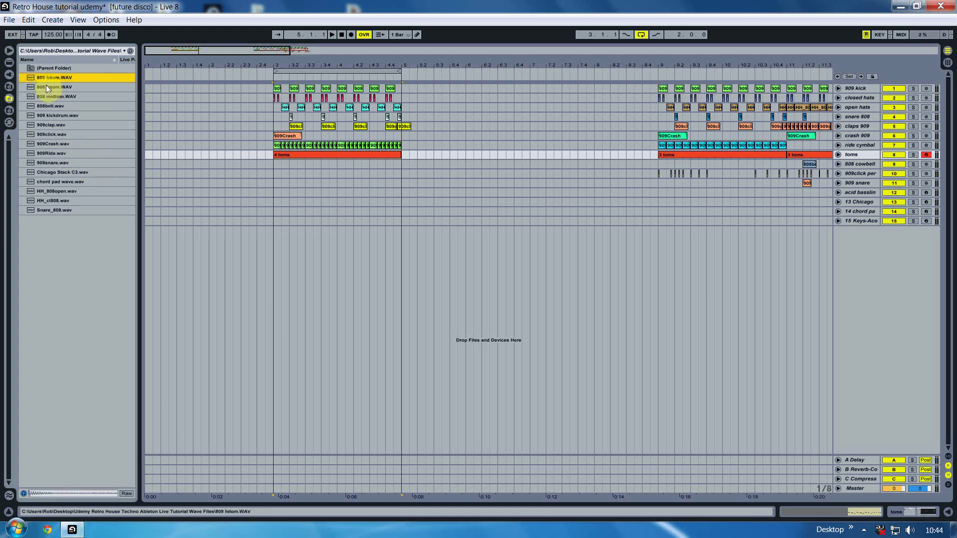
{"action": "left_click", "coordinate": [46, 86]}
{"action": "left_click", "coordinate": [47, 94]}
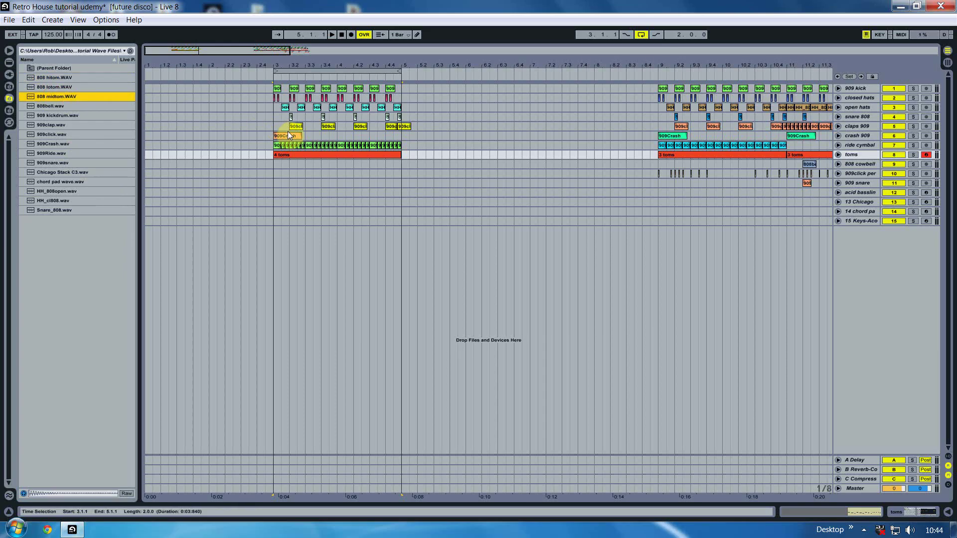
{"action": "left_click", "coordinate": [272, 157]}
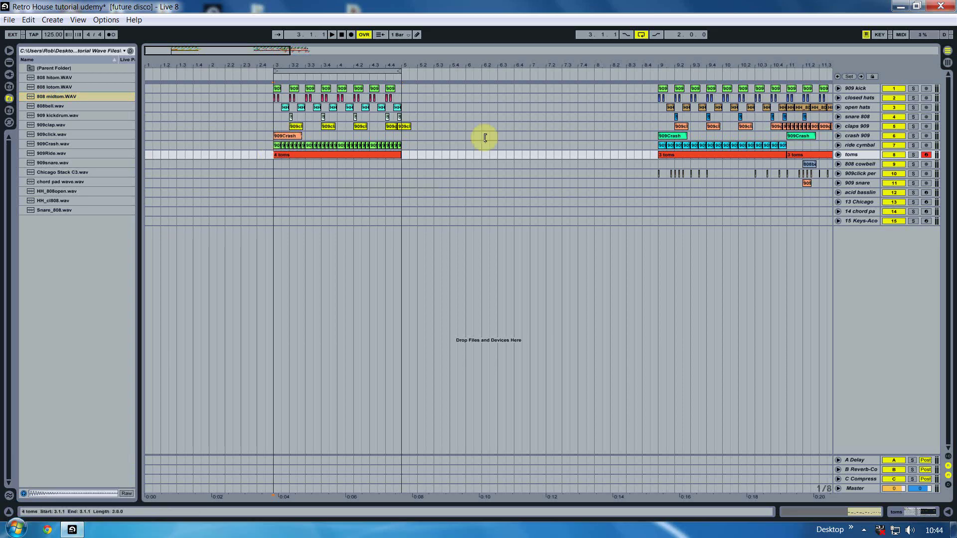
- Place 909click.wav at bar 3 on the 909click percussion track and play it soloed
{"action": "left_click", "coordinate": [862, 174]}
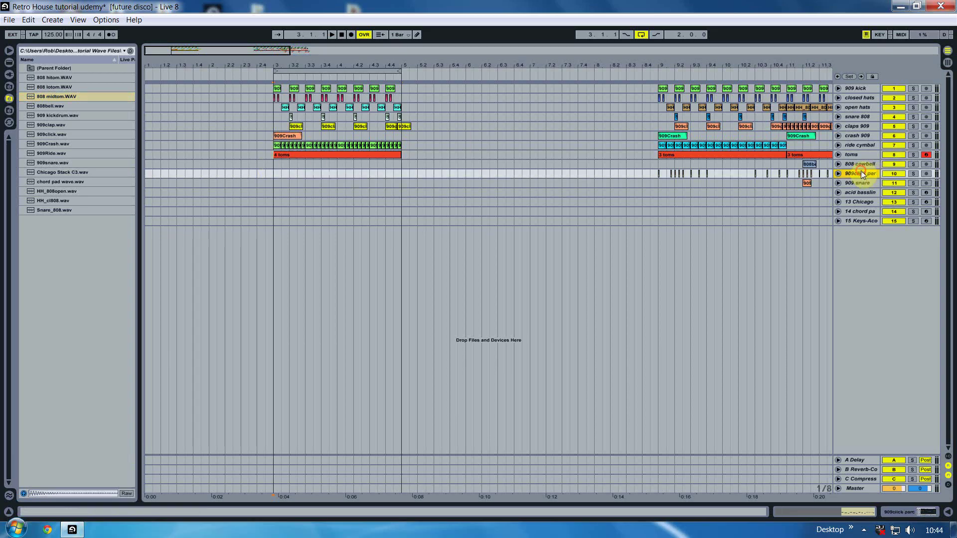
{"action": "left_click_drag", "start_coordinate": [52, 134], "coordinate": [277, 175]}
{"action": "key", "text": "space"}
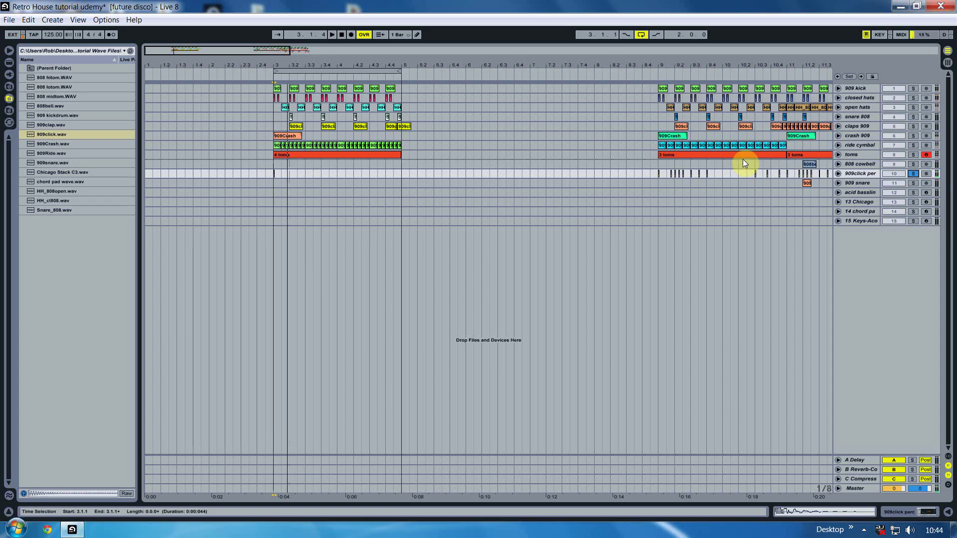
- Copy the 909click hit from 3.1.1 to 3.1.4 on the 909click percussion track and preview it
{"action": "left_click_drag", "start_coordinate": [276, 64], "coordinate": [278, 63]}
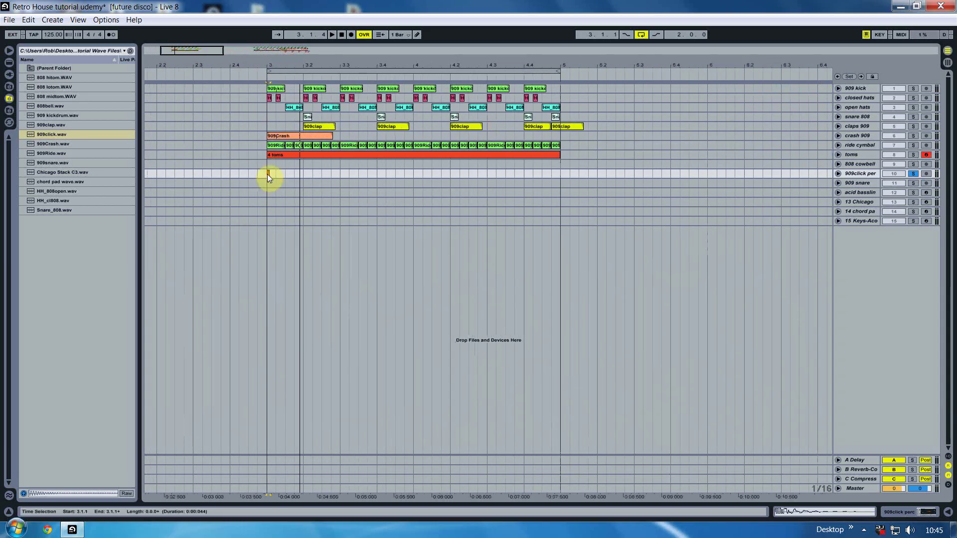
{"action": "left_click", "coordinate": [288, 175]}
{"action": "left_click", "coordinate": [293, 174]}
{"action": "key", "text": "ctrl+v"}
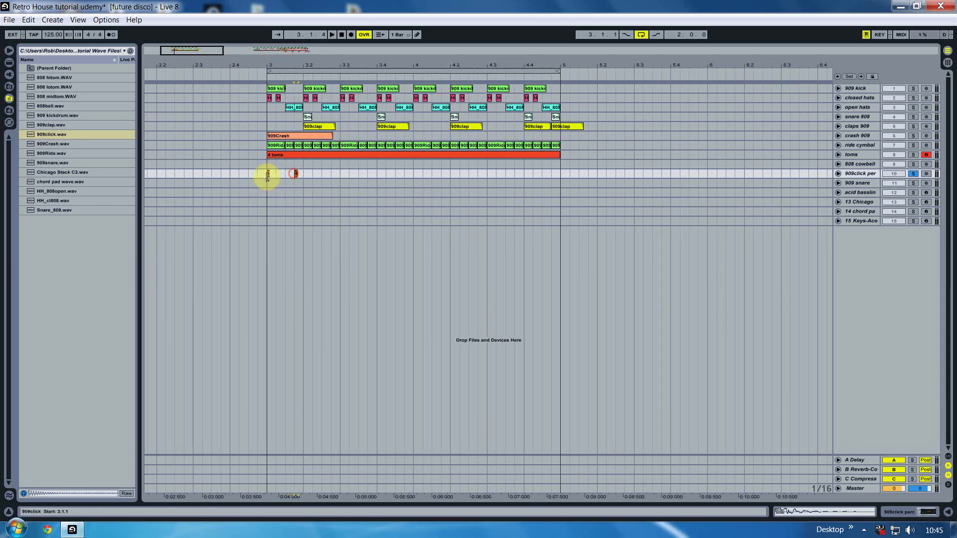
{"action": "key", "text": "space"}
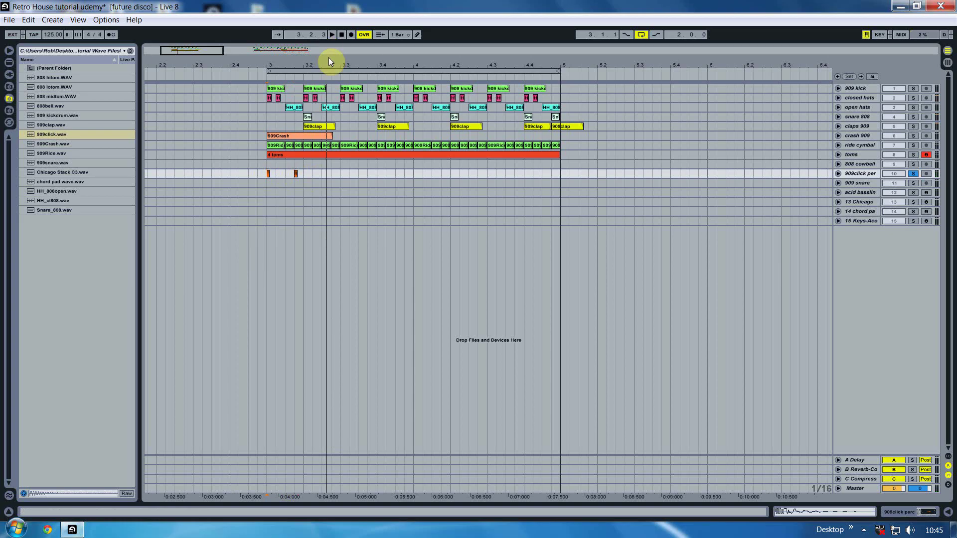
- Add further 909click hits at 3.2.1, 3.2.2, 3.2.3, 3.3.1, 3.3.3 and 3.4.1 on the 909click percussion track
{"action": "mouse_move", "coordinate": [331, 63]}
{"action": "left_mouse_down"}
{"action": "mouse_move", "coordinate": [305, 60]}
{"action": "mouse_move", "coordinate": [302, 48]}
{"action": "mouse_move", "coordinate": [303, 65]}
{"action": "mouse_move", "coordinate": [282, 67]}
{"action": "left_mouse_up"}
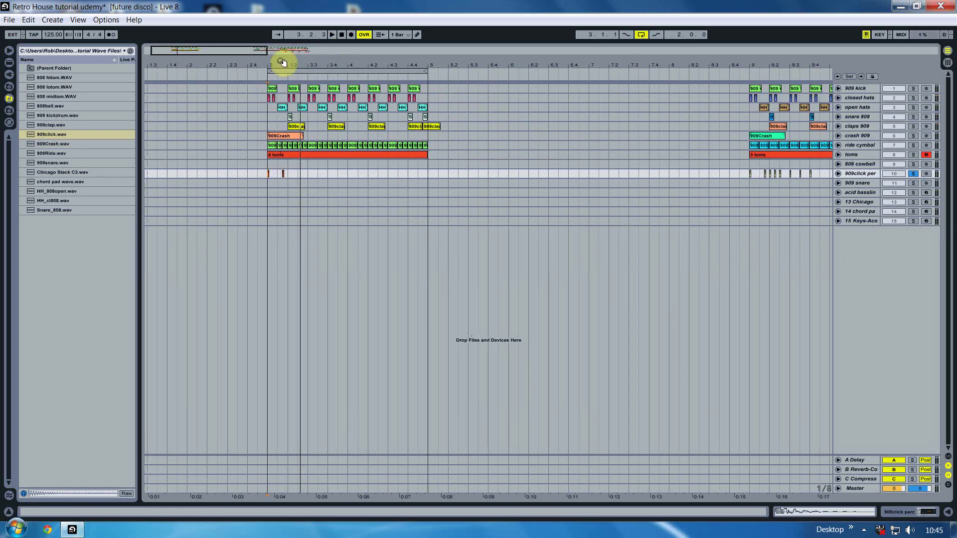
{"action": "left_click", "coordinate": [315, 176]}
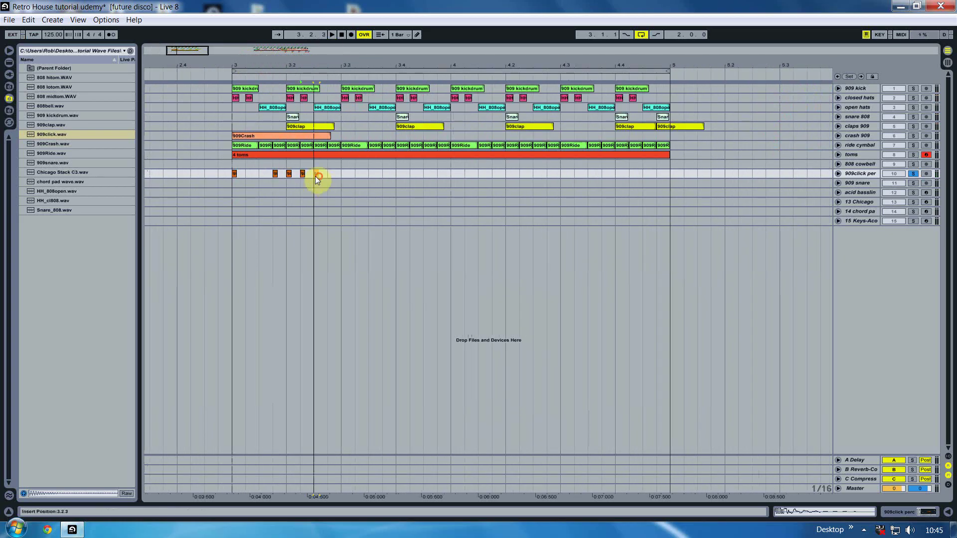
{"action": "key", "text": "ctrl+v"}
{"action": "left_click_drag", "start_coordinate": [326, 63], "coordinate": [267, 42]}
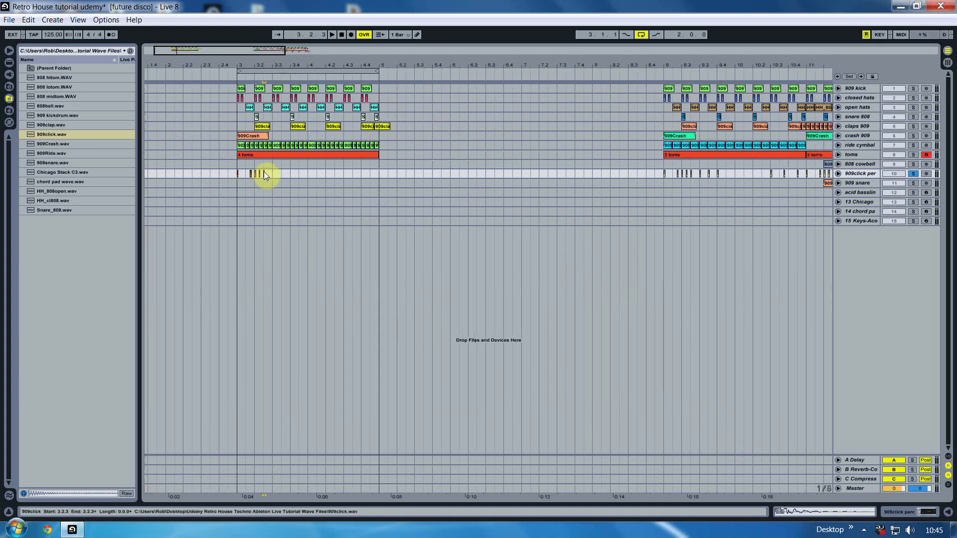
{"action": "left_click", "coordinate": [273, 173]}
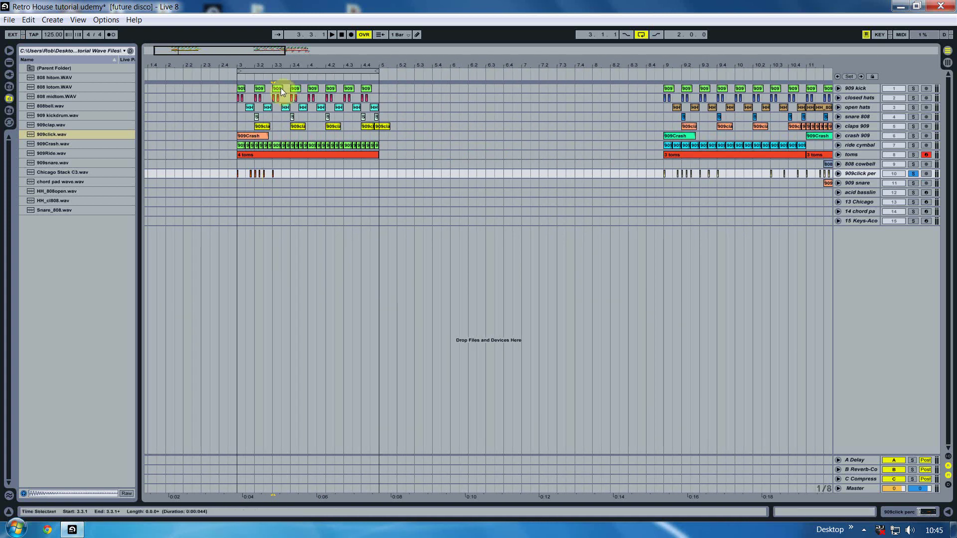
{"action": "left_click_drag", "start_coordinate": [270, 60], "coordinate": [274, 74]}
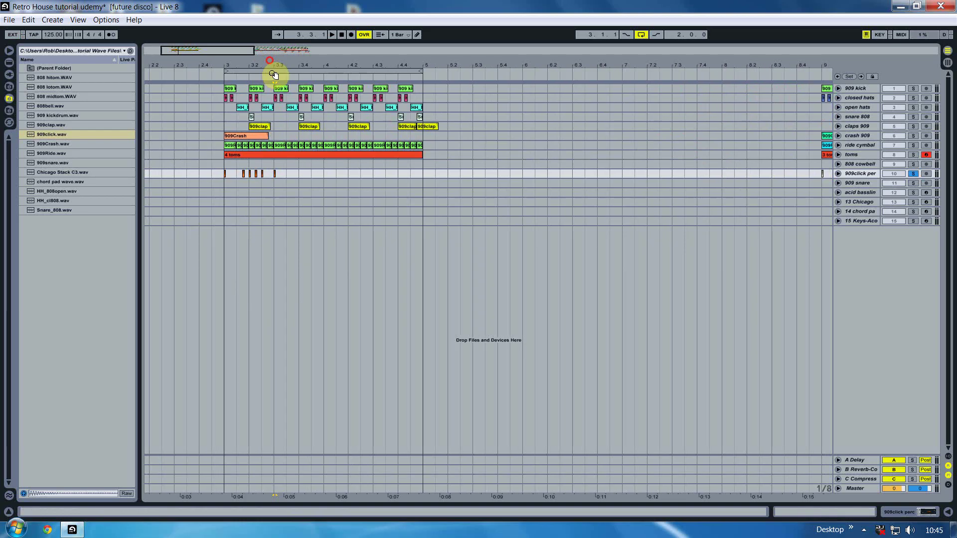
{"action": "left_click_drag", "start_coordinate": [379, 67], "coordinate": [379, 75]}
- Play the click pattern from 3.1.1, first alone and then with the 909 kick track soloed alongside it
{"action": "left_click", "coordinate": [171, 174]}
{"action": "key", "text": "space"}
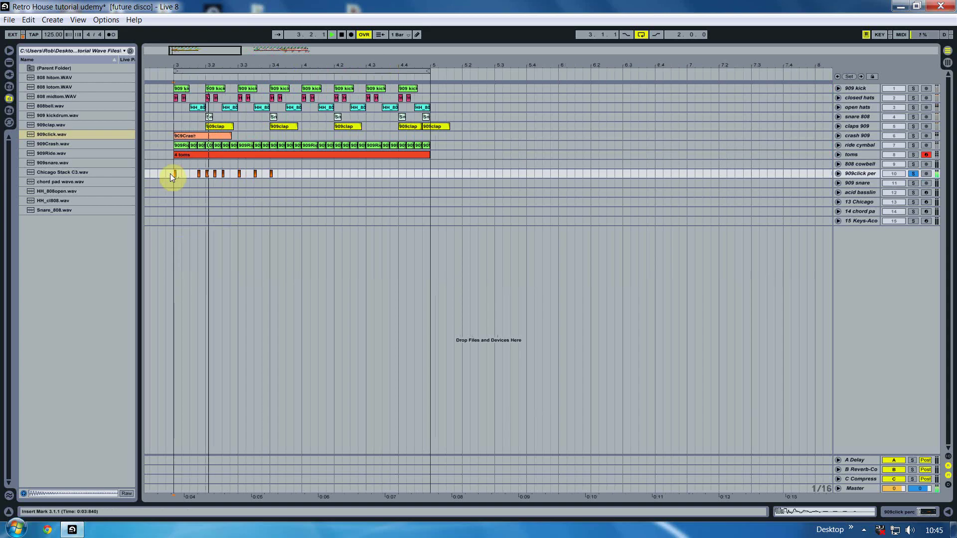
{"action": "key", "text": "space"}
{"action": "key", "text": "space"}
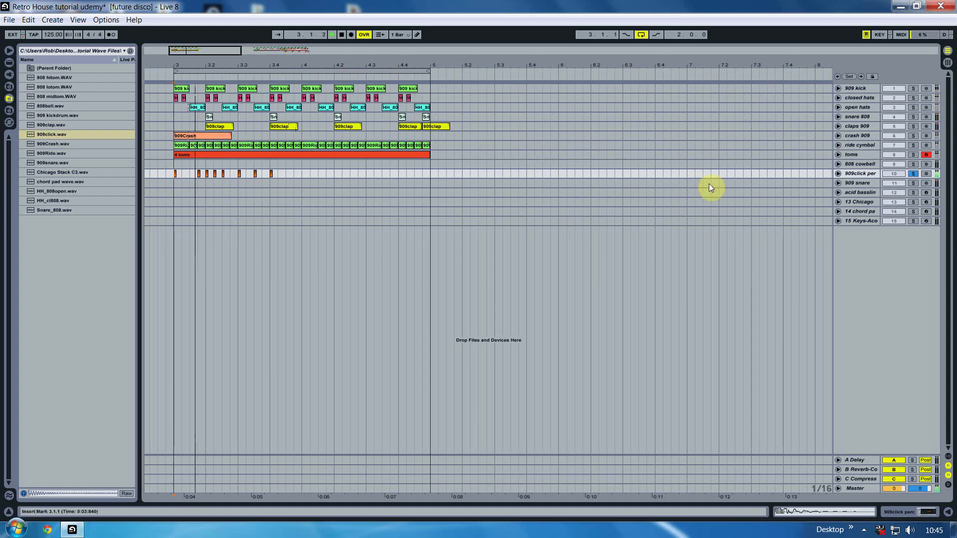
{"action": "key", "text": "space"}
{"action": "left_click", "coordinate": [914, 89]}
{"action": "left_click", "coordinate": [914, 89]}
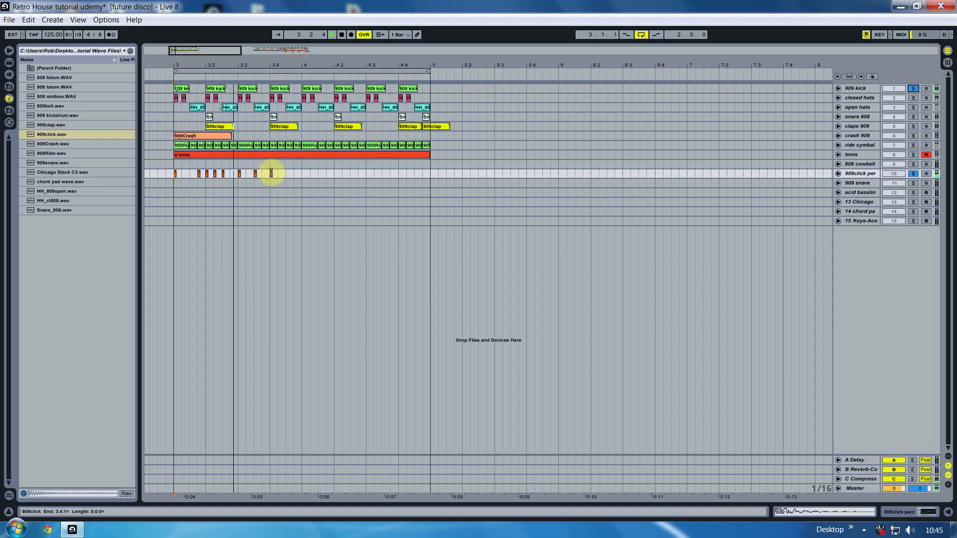
- Copy 909click hits to 4.3.1, 4.3.4 and 4.4.3, and unsolo the kick and click tracks
{"action": "left_click_drag", "start_coordinate": [271, 173], "coordinate": [399, 176]}
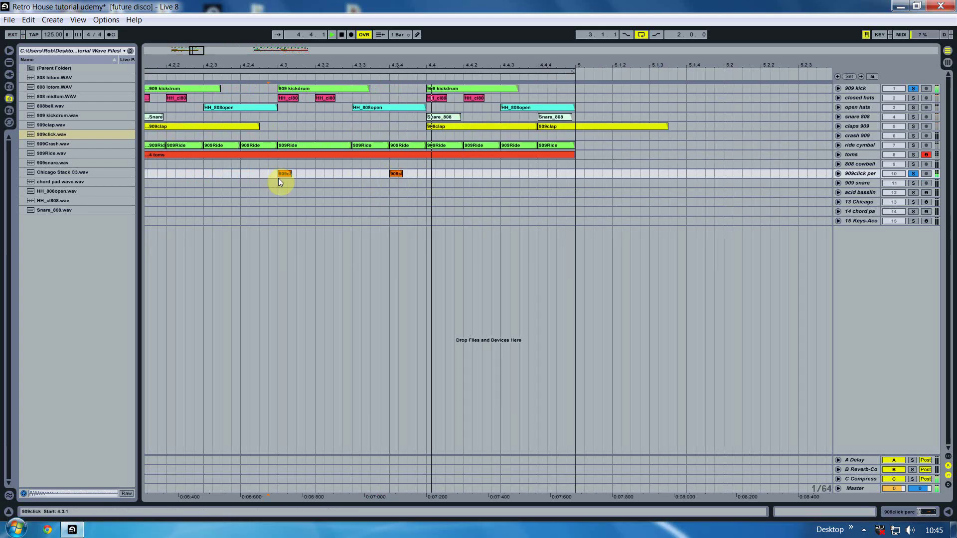
{"action": "left_click", "coordinate": [397, 177]}
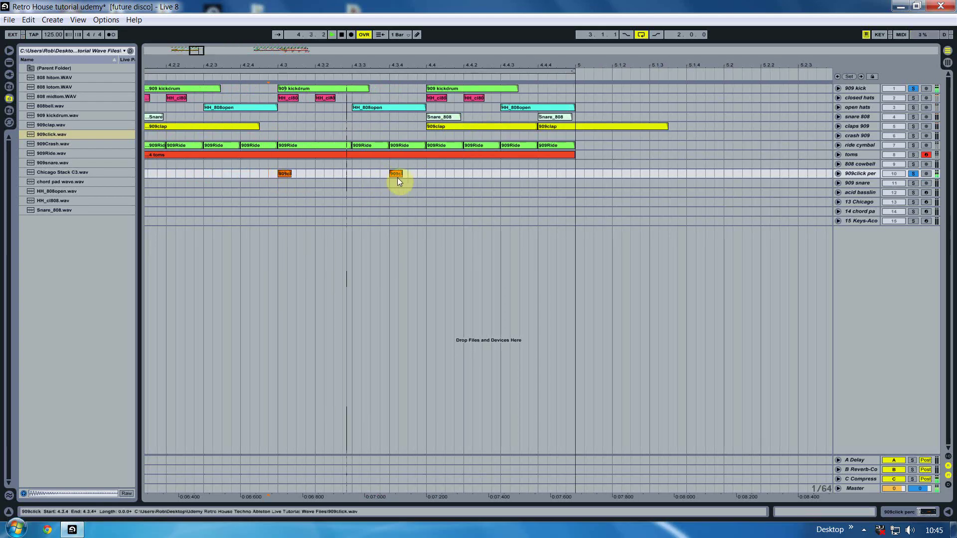
{"action": "left_click_drag", "start_coordinate": [395, 175], "coordinate": [507, 177]}
{"action": "left_click_drag", "start_coordinate": [370, 63], "coordinate": [468, 37]}
{"action": "left_click", "coordinate": [914, 89]}
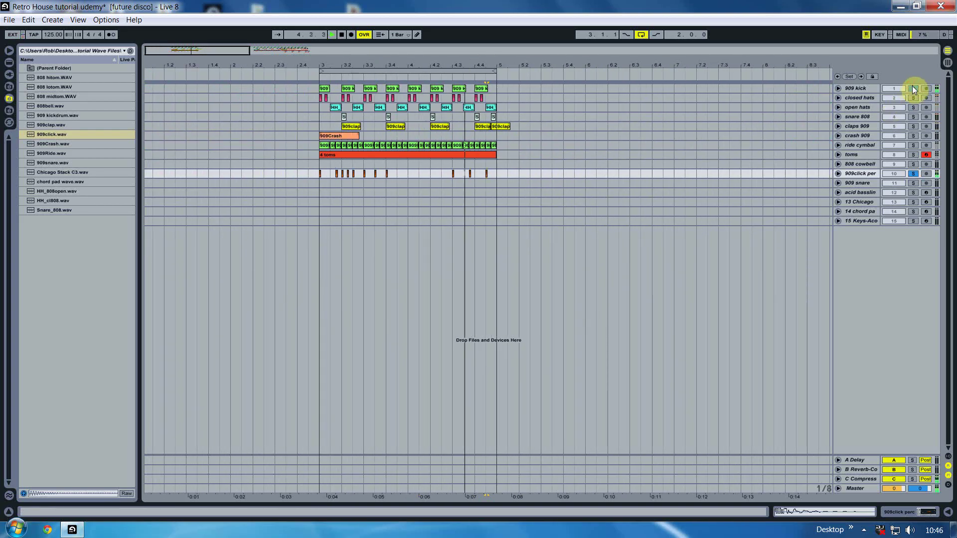
- Raise the 909click track's send to the C Compress return in the Session mixer, checking it soloed and with the kick
{"action": "left_click", "coordinate": [948, 62]}
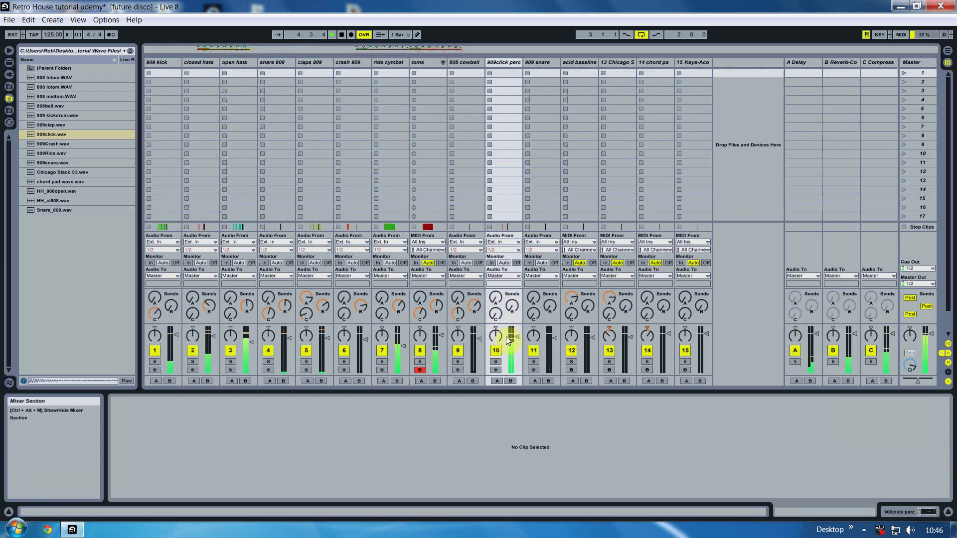
{"action": "left_click", "coordinate": [496, 362]}
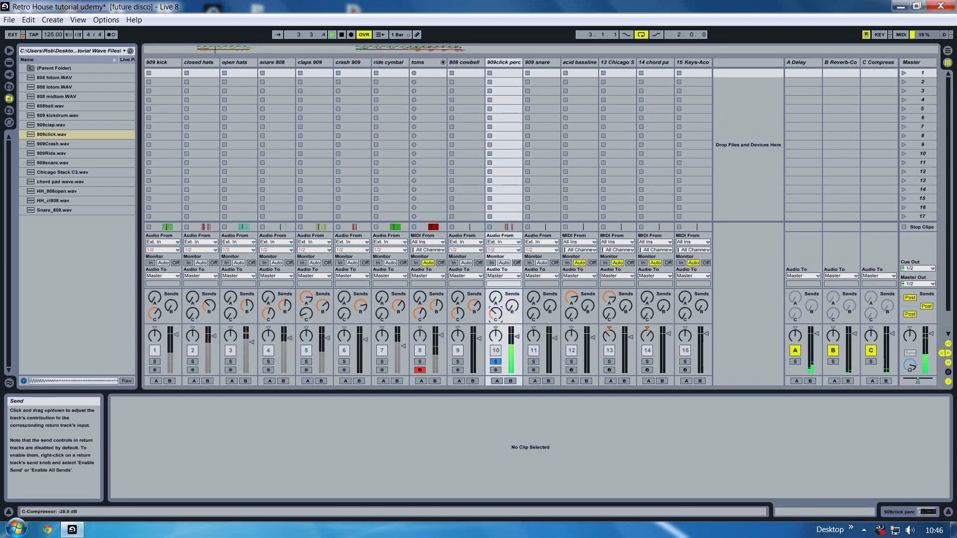
{"action": "left_click", "coordinate": [160, 364]}
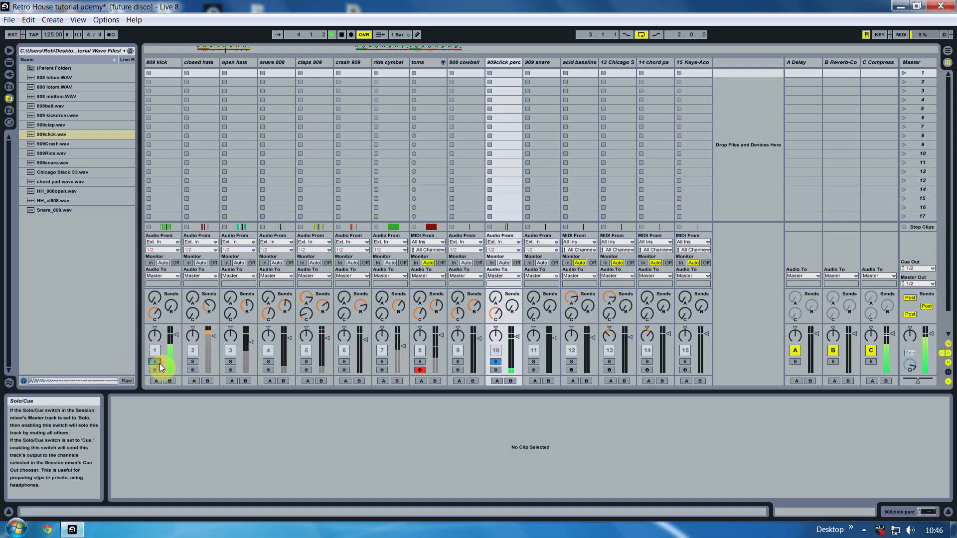
{"action": "left_click", "coordinate": [491, 363]}
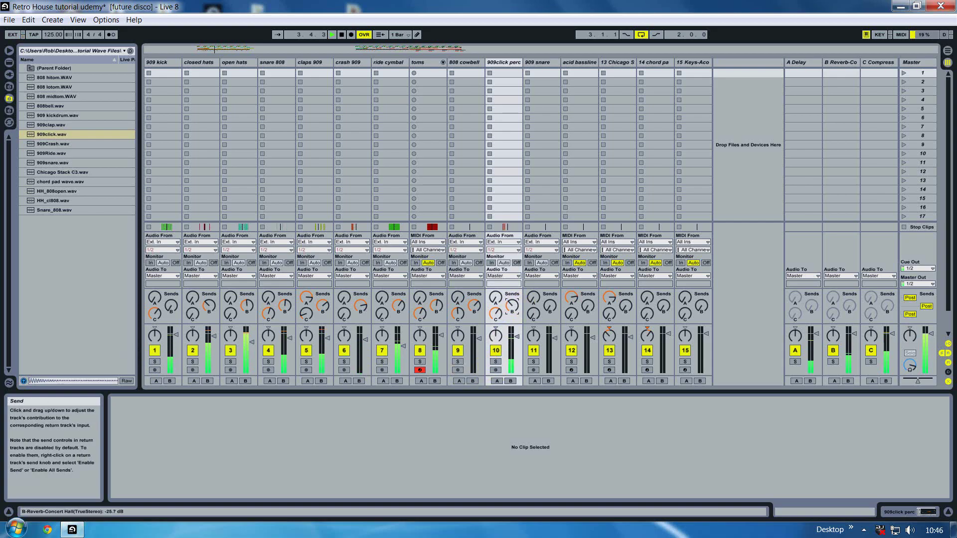
- Raise the 909click track's send to the B Reverb return and go back to the Arrangement view
{"action": "left_click_drag", "start_coordinate": [513, 306], "coordinate": [516, 309]}
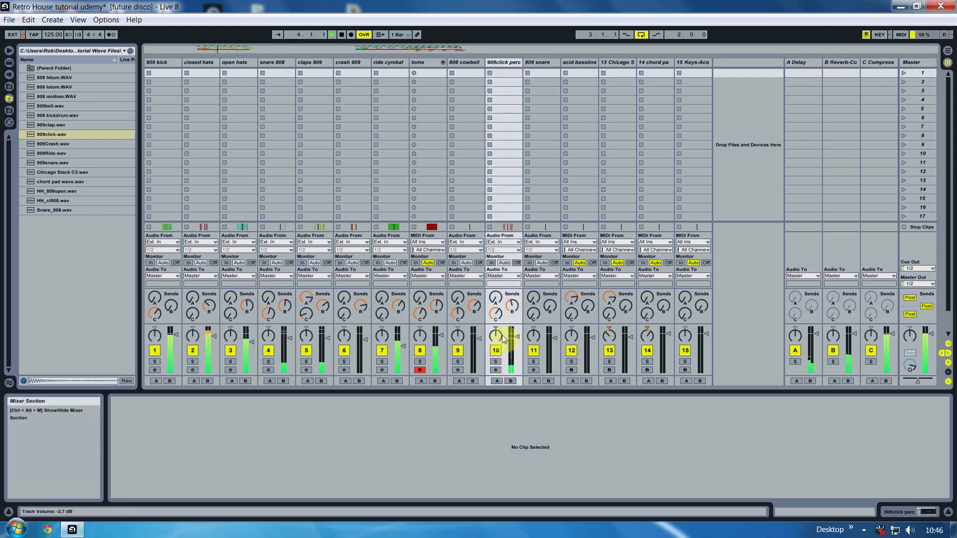
{"action": "left_click", "coordinate": [512, 308]}
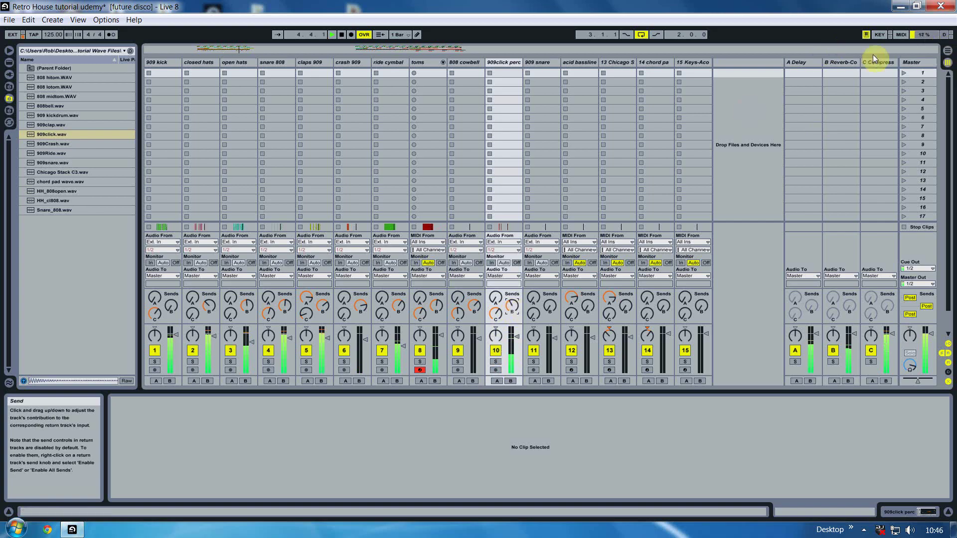
{"action": "left_click", "coordinate": [948, 50]}
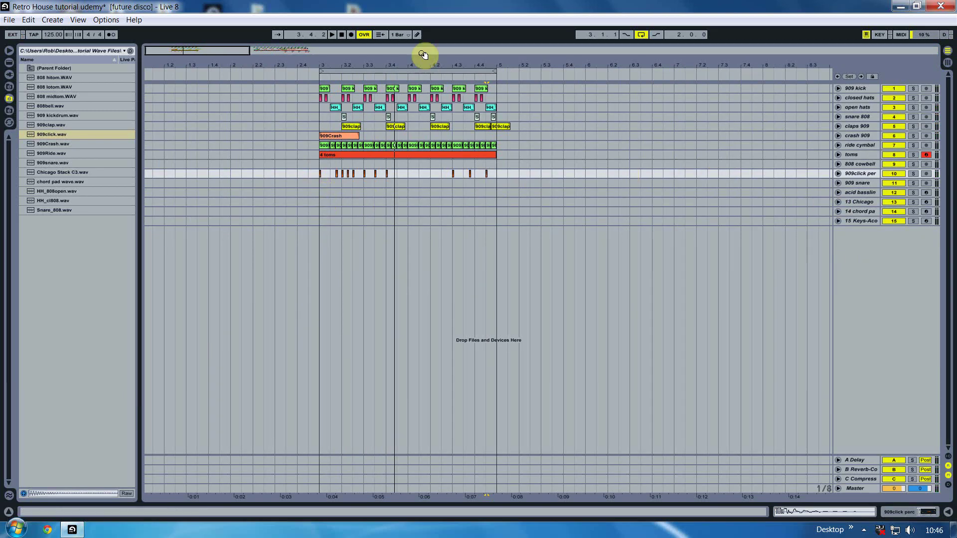
- Place 808bell.wav at 5.2.1 on the 808 cowbell track
{"action": "left_click_drag", "start_coordinate": [426, 65], "coordinate": [249, 95]}
{"action": "left_click", "coordinate": [46, 106]}
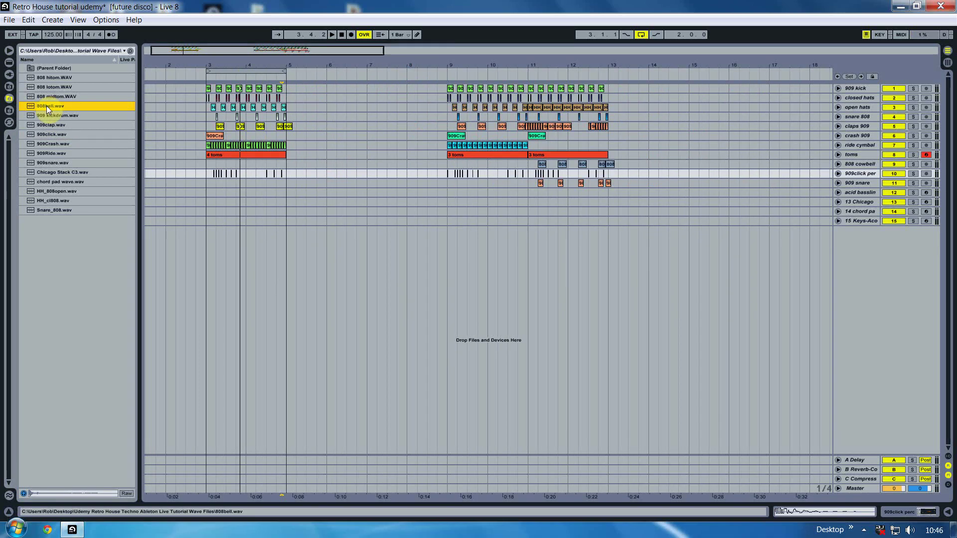
{"action": "left_click_drag", "start_coordinate": [48, 108], "coordinate": [299, 164]}
- Duplicate the kick, closed hats, open hats and snare 808 clips plus the toms clip from bars 3–4 into bars 5–6
{"action": "left_click_drag", "start_coordinate": [276, 65], "coordinate": [206, 95]}
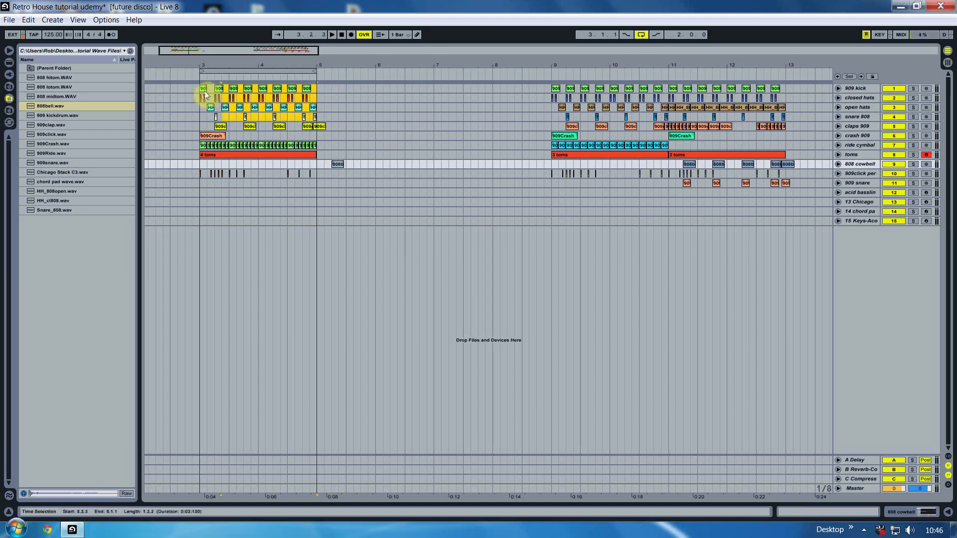
{"action": "left_click", "coordinate": [205, 88]}
{"action": "key", "text": "ctrl+d"}
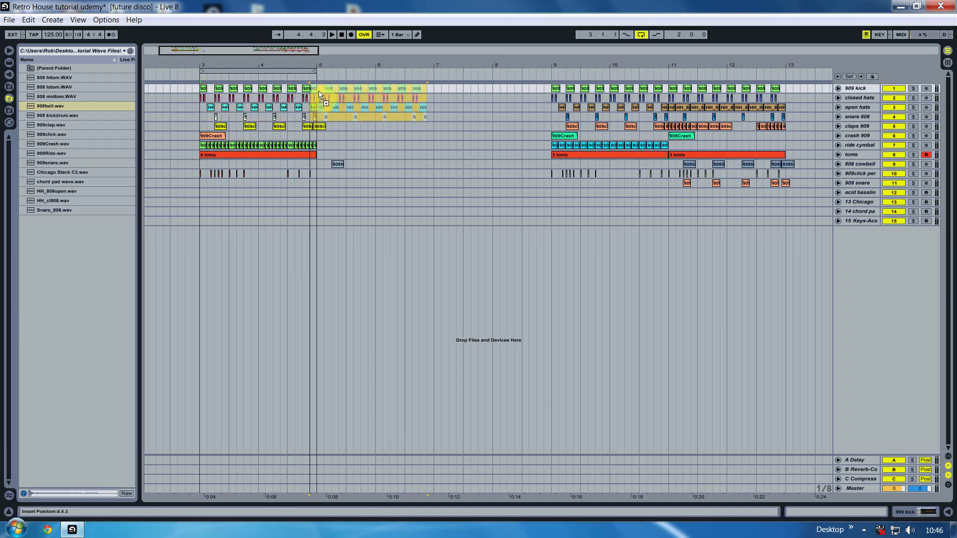
{"action": "left_click", "coordinate": [232, 156]}
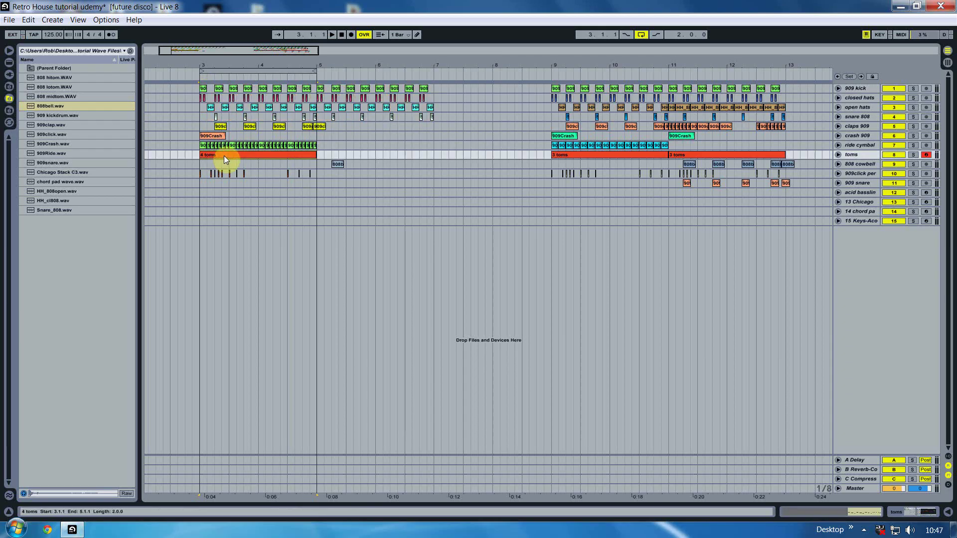
{"action": "key", "text": "ctrl+d"}
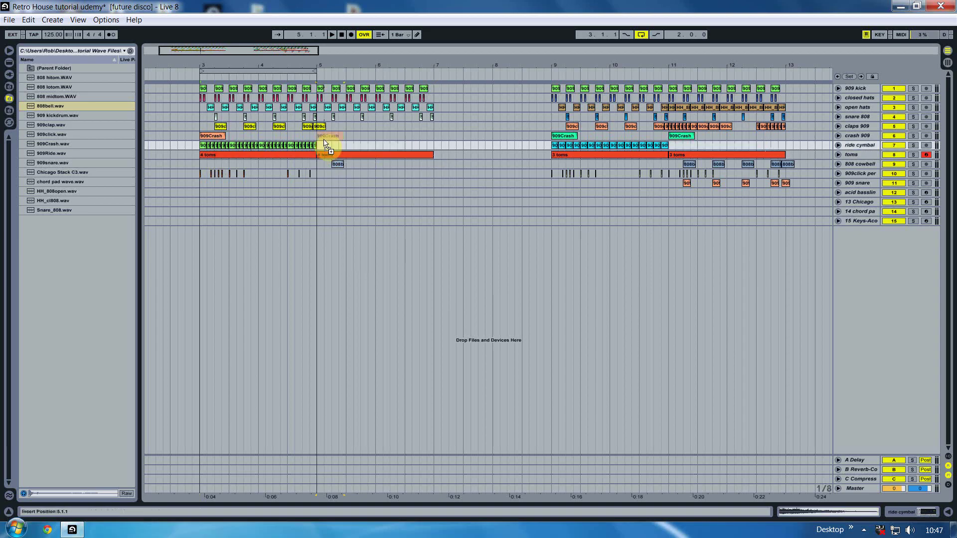
- Copy the 909Crash clip from bar 3 to 5.1.1 on the crash 909 track
{"action": "left_click", "coordinate": [230, 146]}
{"action": "left_click", "coordinate": [216, 139]}
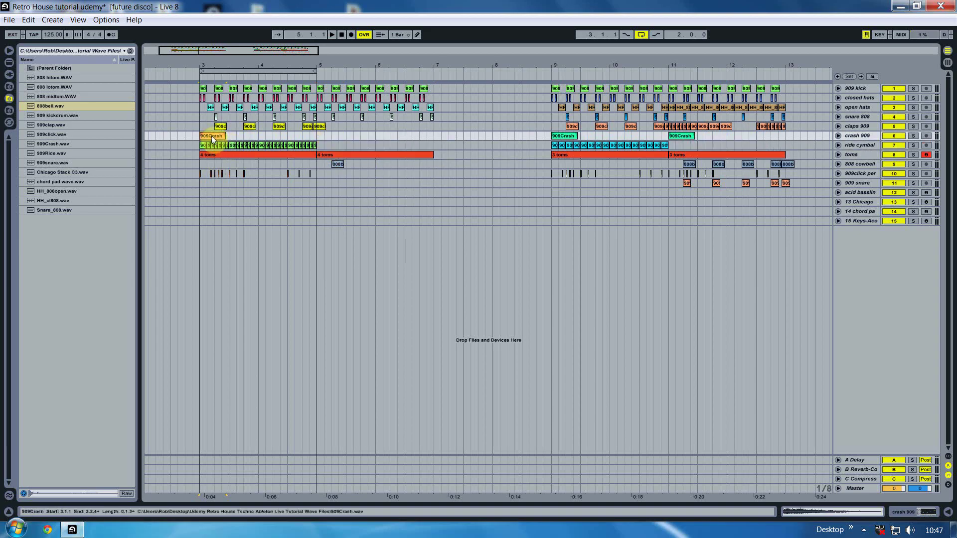
{"action": "left_click_drag", "start_coordinate": [212, 137], "coordinate": [331, 133], "text": "ctrl"}
- Fill bars 5–6 with a 909click pattern and add 808bell hits at 5.4.1, 6.2.1, 6.4.1 and 6.4.4
{"action": "left_click_drag", "start_coordinate": [317, 175], "coordinate": [437, 164]}
{"action": "left_click_drag", "start_coordinate": [447, 56], "coordinate": [382, 56]}
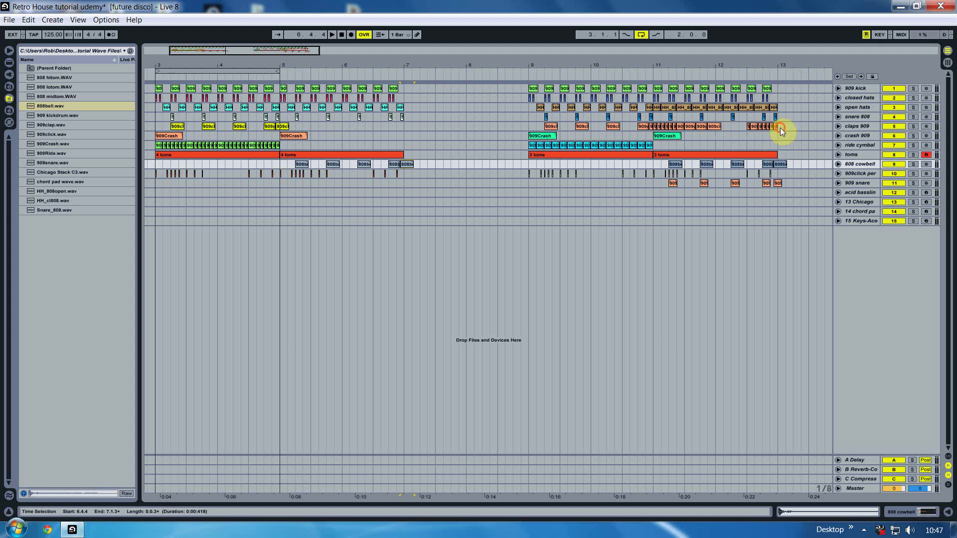
- Copy the claps 909 pattern from bars 11–12 into bars 5–6 and unfold the claps track
{"action": "left_click_drag", "start_coordinate": [780, 128], "coordinate": [316, 131]}
{"action": "left_click", "coordinate": [687, 125]}
{"action": "left_click_drag", "start_coordinate": [276, 61], "coordinate": [293, 59]}
{"action": "left_click", "coordinate": [839, 127]}
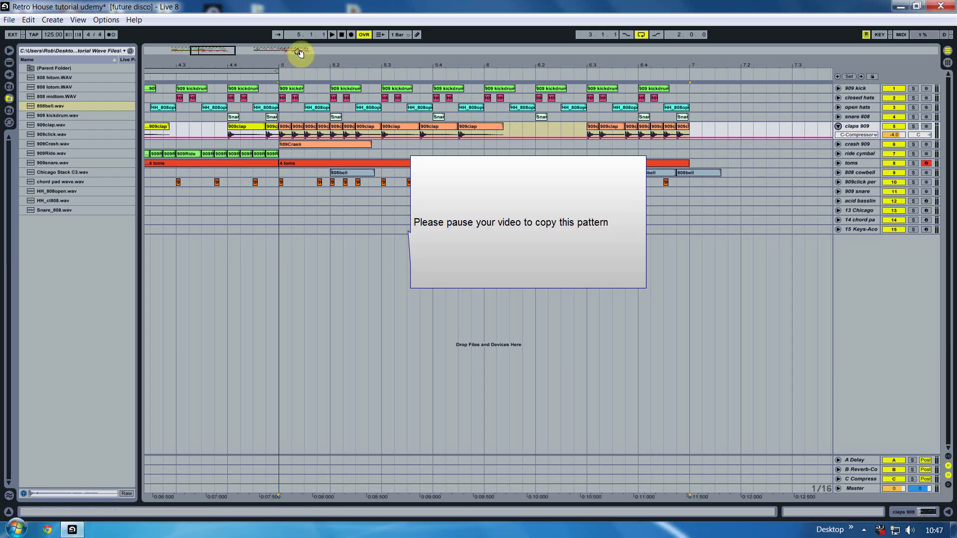
- Play the arrangement from 3.1.1 through bar 6 with looping switched off
{"action": "left_click_drag", "start_coordinate": [295, 61], "coordinate": [397, 30]}
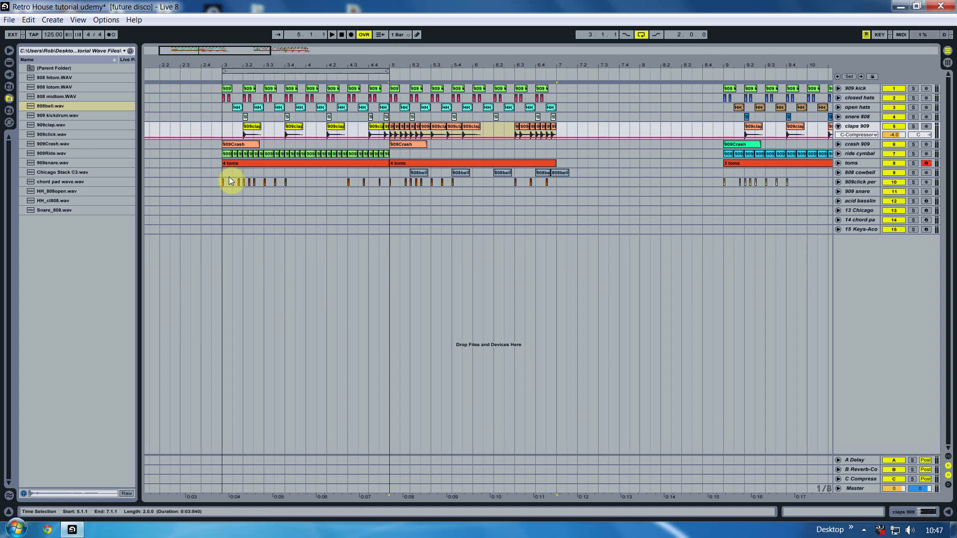
{"action": "left_click", "coordinate": [221, 194]}
{"action": "key", "text": "space"}
{"action": "left_click", "coordinate": [642, 34]}
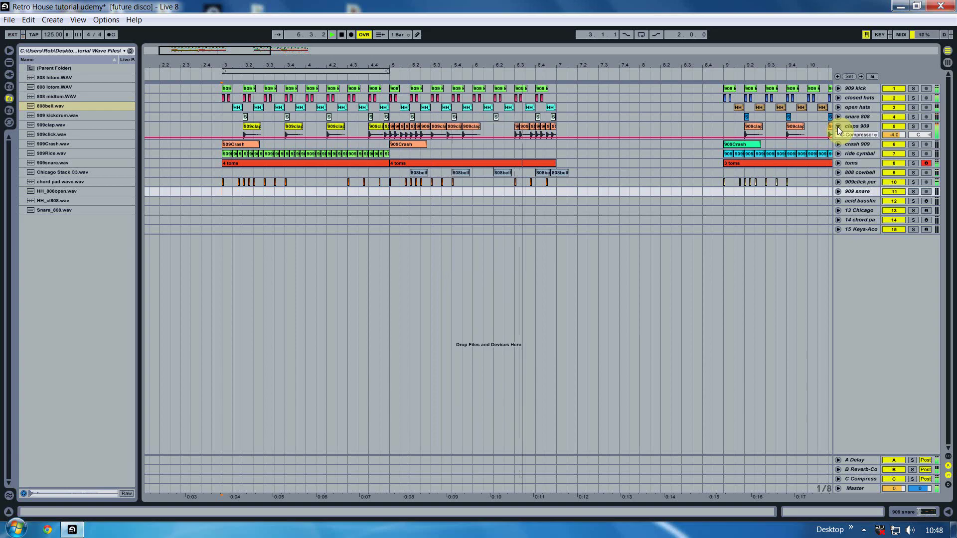
{"action": "key", "text": "space"}
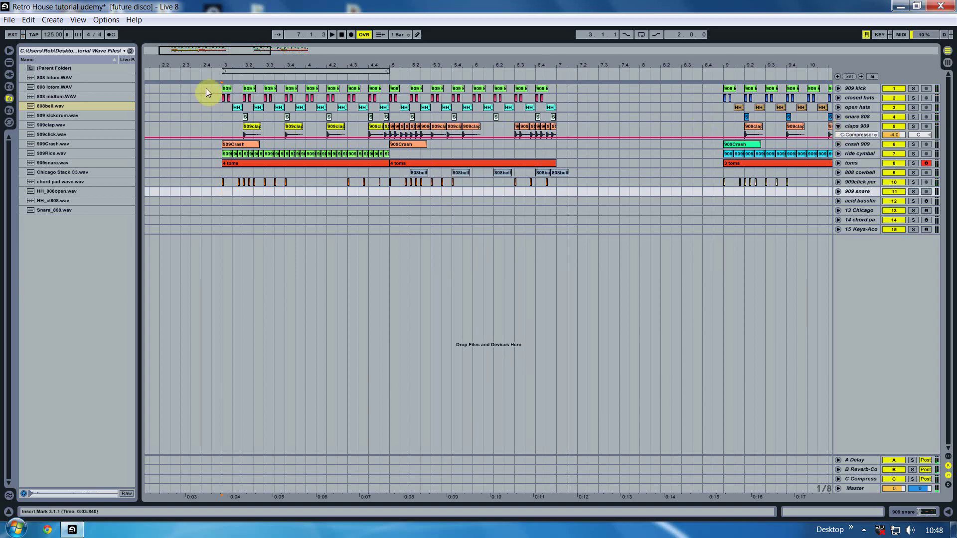
- Move the loop to bars 5–6 with looping on and play from 5.1.1
{"action": "left_click_drag", "start_coordinate": [258, 71], "coordinate": [433, 73]}
{"action": "left_click", "coordinate": [388, 200]}
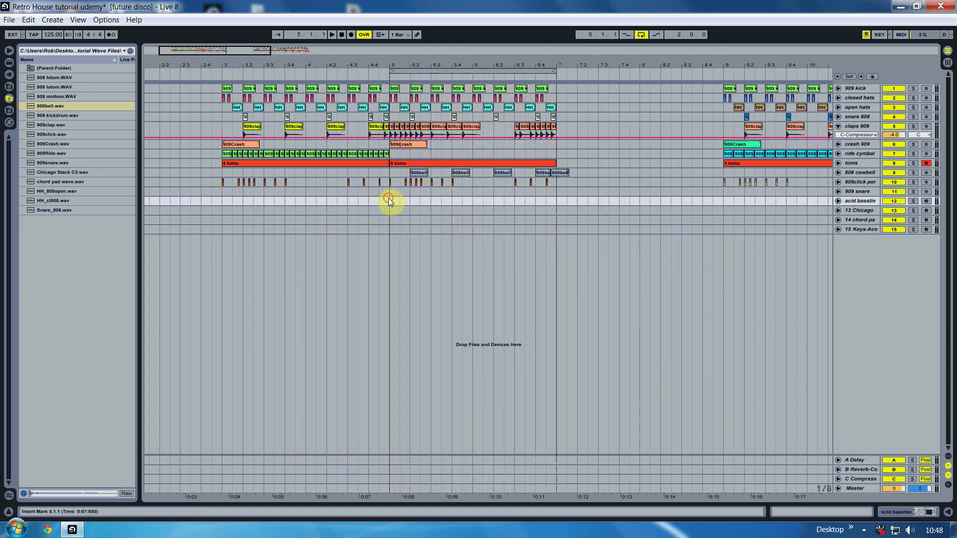
{"action": "key", "text": "space"}
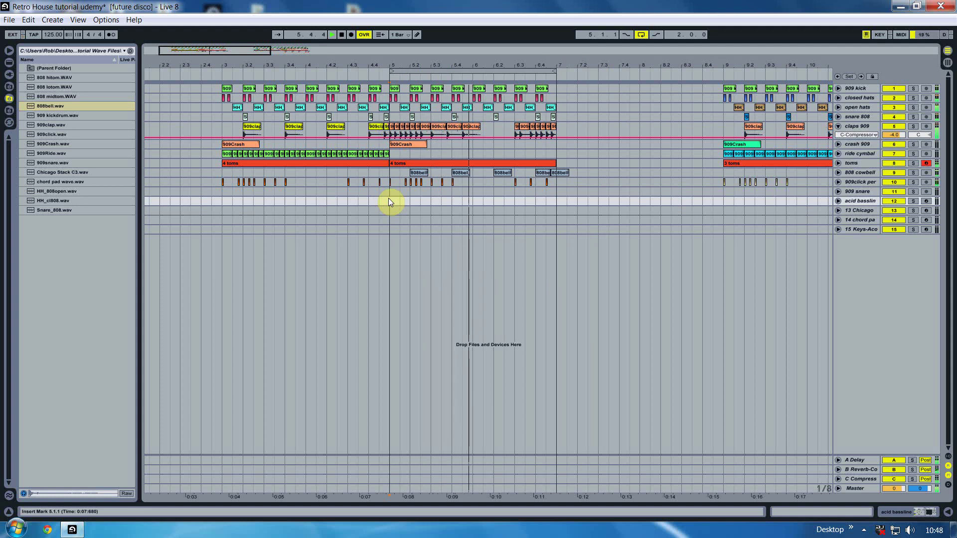
- Extend the loop start back to 2.4.3, play the drums from 3.1.1, and fold the claps 909 track
{"action": "left_click", "coordinate": [863, 126]}
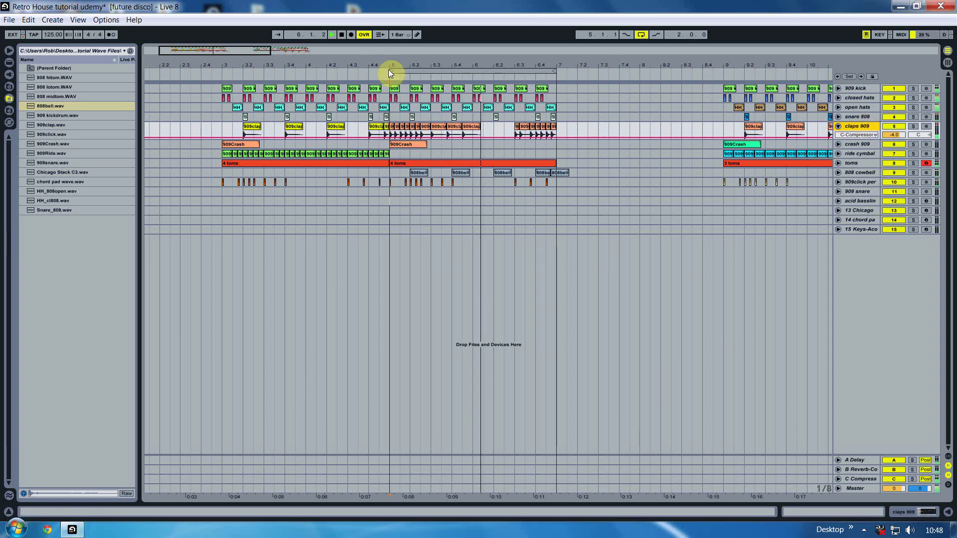
{"action": "left_click_drag", "start_coordinate": [391, 70], "coordinate": [218, 69]}
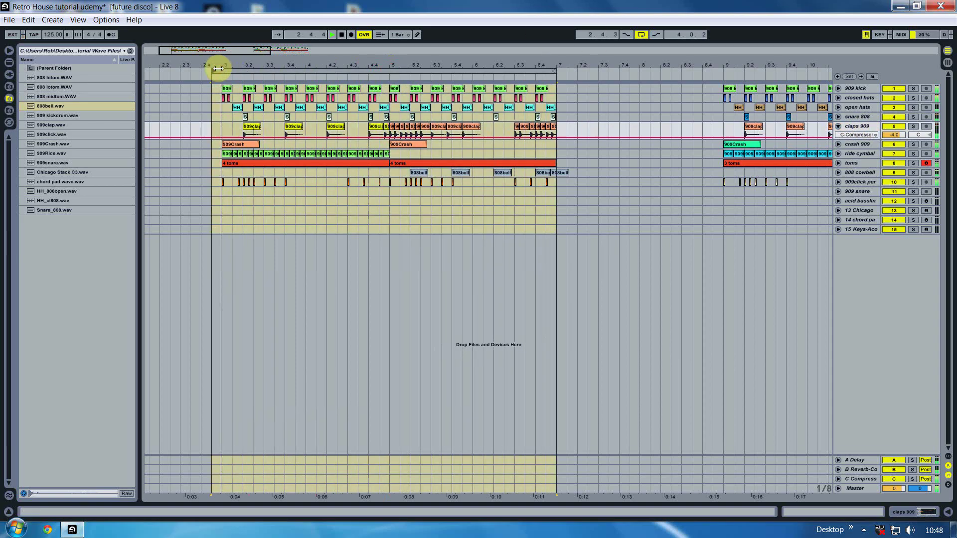
{"action": "left_click", "coordinate": [220, 203]}
{"action": "key", "text": "space"}
{"action": "left_click", "coordinate": [219, 203]}
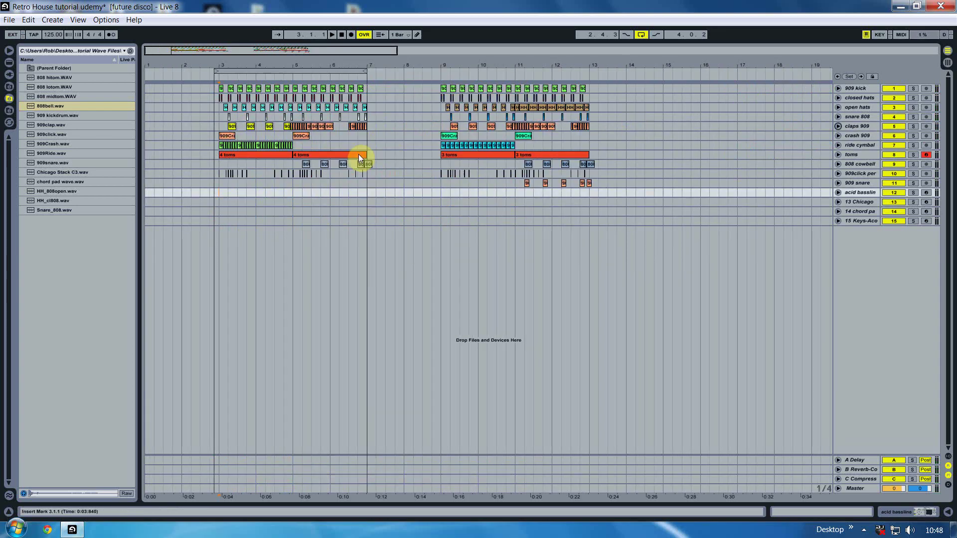
- Add 909snare.wav hits to the 909 snare track at 5.2.1, 5.4.1, 6.2.1, 6.4.1 and just before bar 7
{"action": "left_click", "coordinate": [291, 165]}
{"action": "left_click", "coordinate": [74, 164]}
{"action": "left_click", "coordinate": [306, 193]}
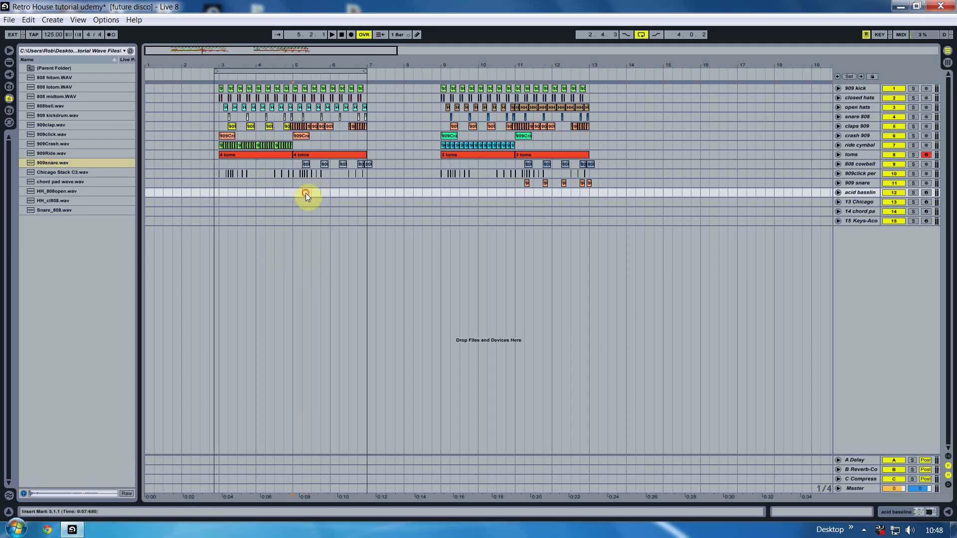
{"action": "left_click_drag", "start_coordinate": [41, 163], "coordinate": [325, 183]}
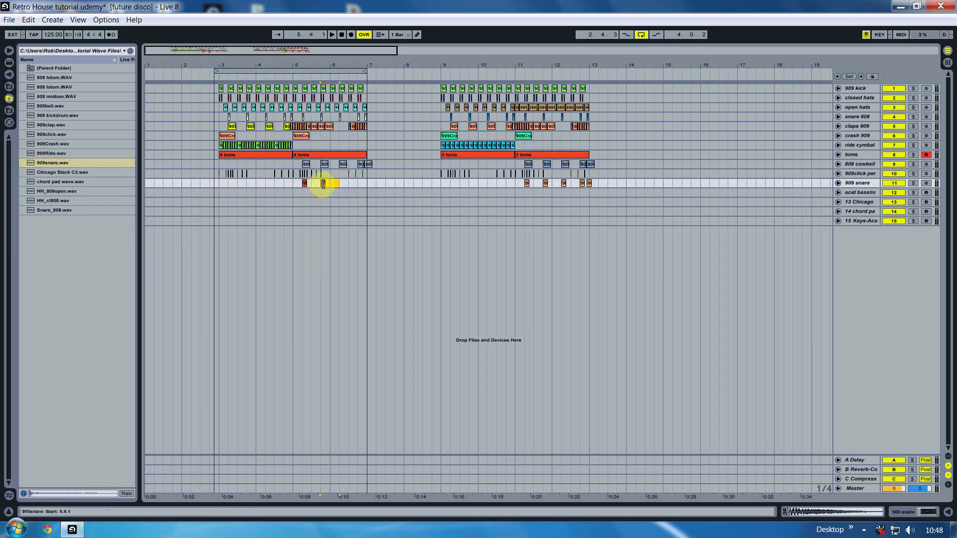
- Set the loop to bars 5–6 and play from 5.1.1, briefly soloing the 909 snare track
{"action": "left_click_drag", "start_coordinate": [224, 65], "coordinate": [321, 80]}
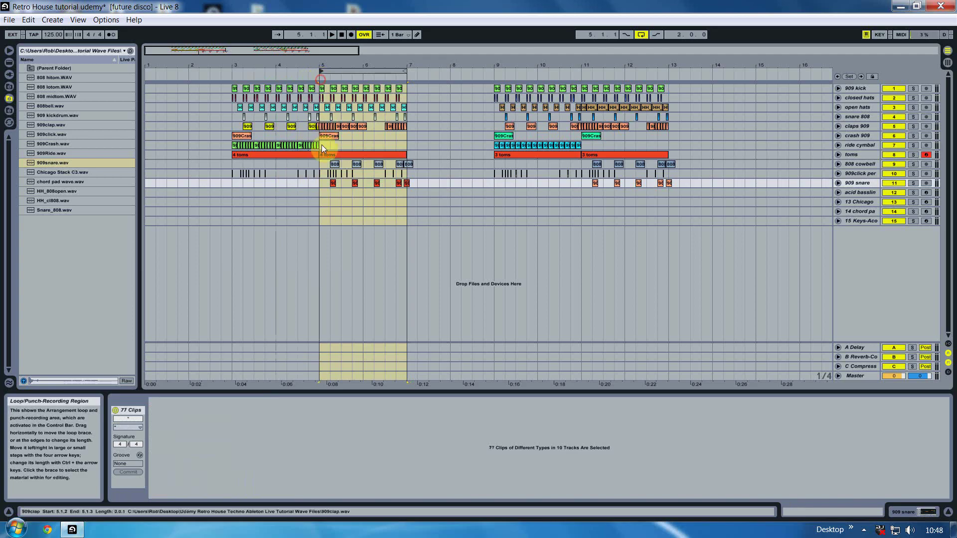
{"action": "left_click", "coordinate": [319, 194]}
{"action": "key", "text": "space"}
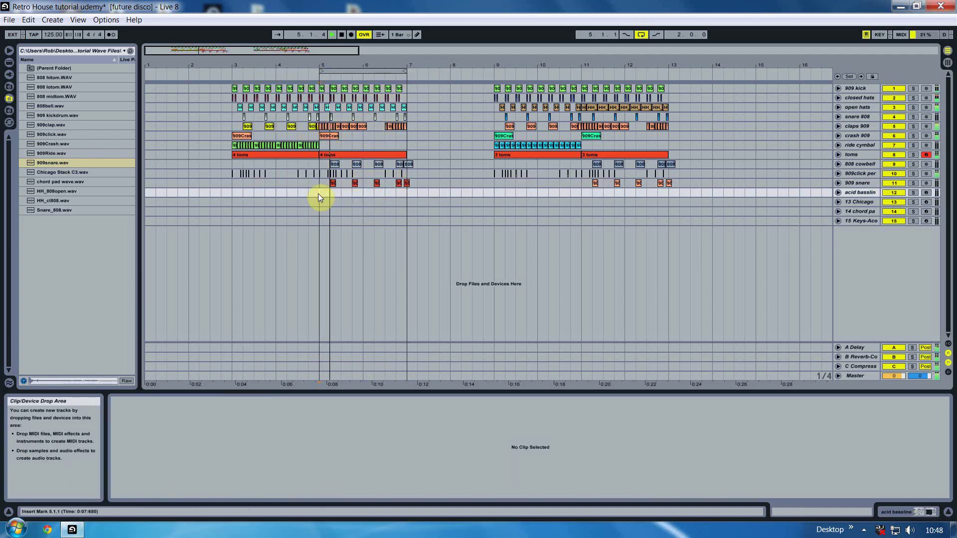
{"action": "left_click", "coordinate": [913, 182]}
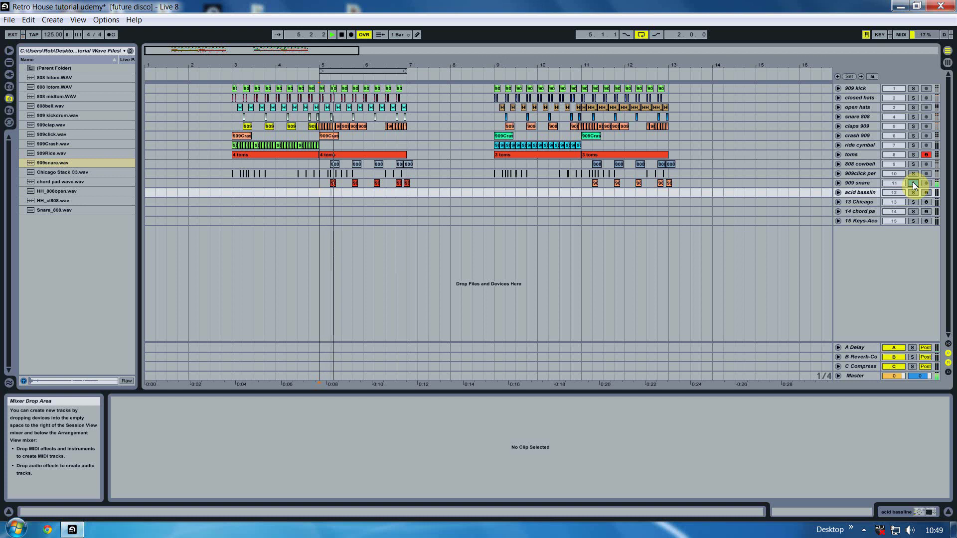
{"action": "left_click", "coordinate": [913, 182]}
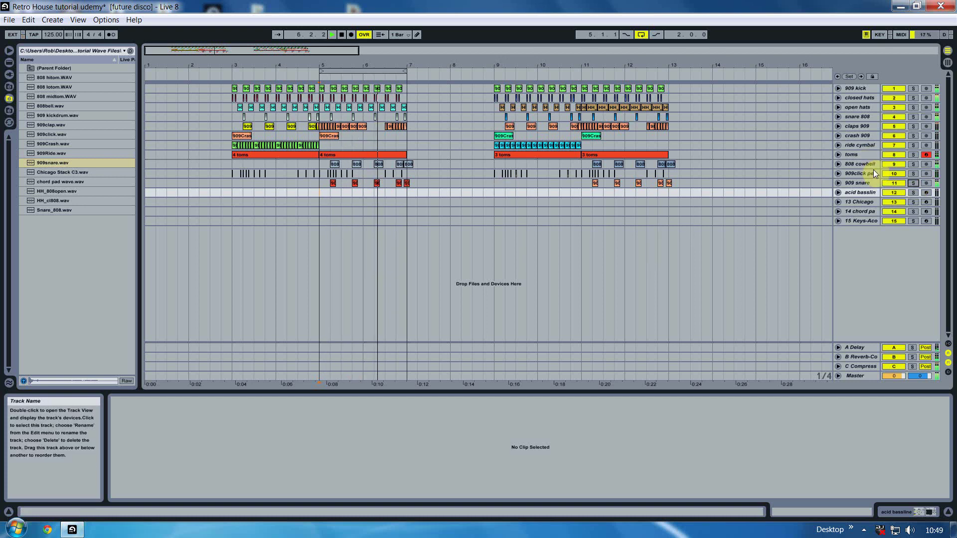
- Show the Session mixer and the 909 snare track's EQ Eight, then restart playback
{"action": "left_click", "coordinate": [947, 62]}
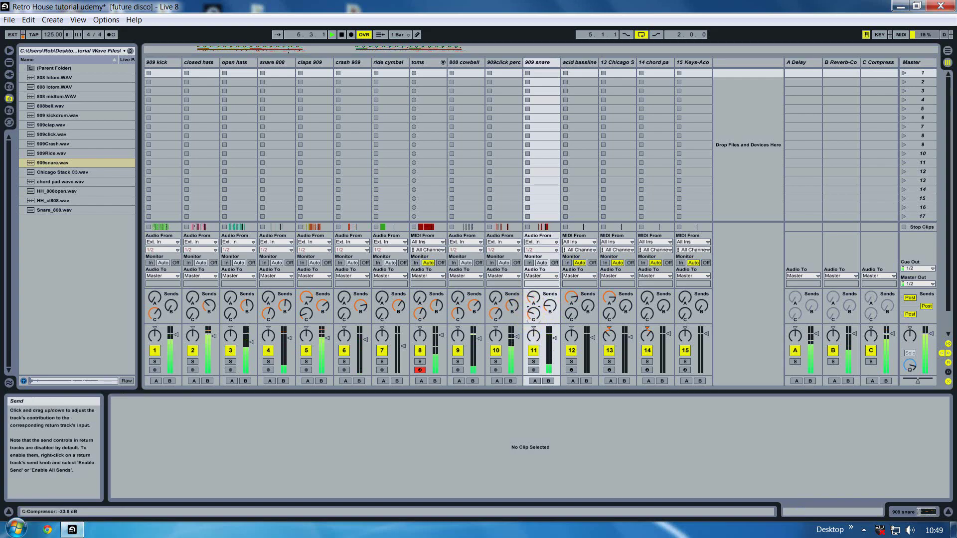
{"action": "left_click", "coordinate": [927, 513]}
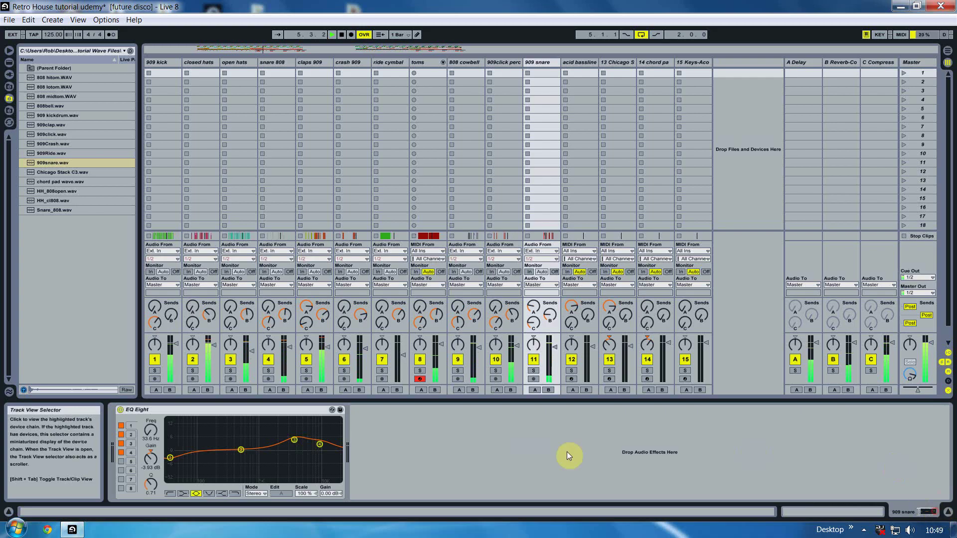
{"action": "right_click", "coordinate": [187, 412]}
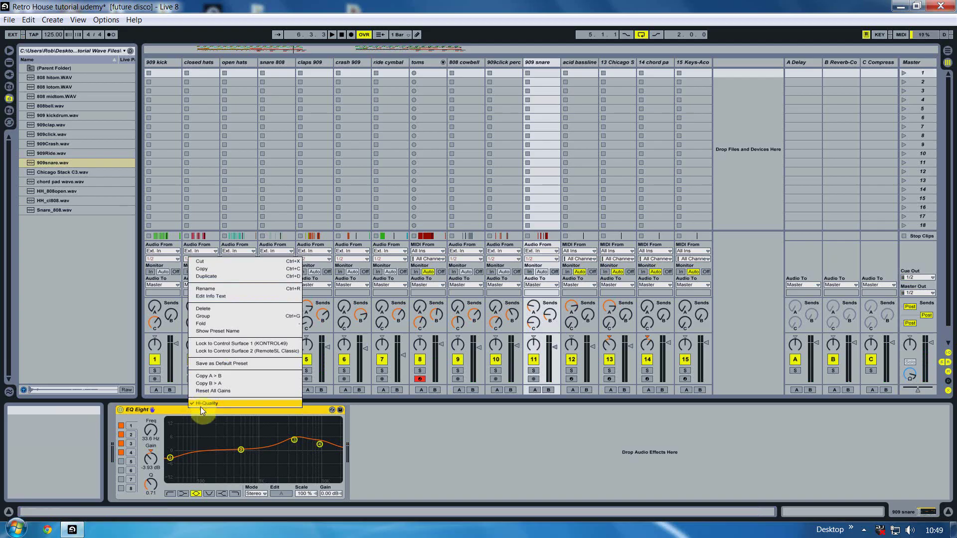
{"action": "left_click", "coordinate": [204, 430]}
{"action": "key", "text": "space"}
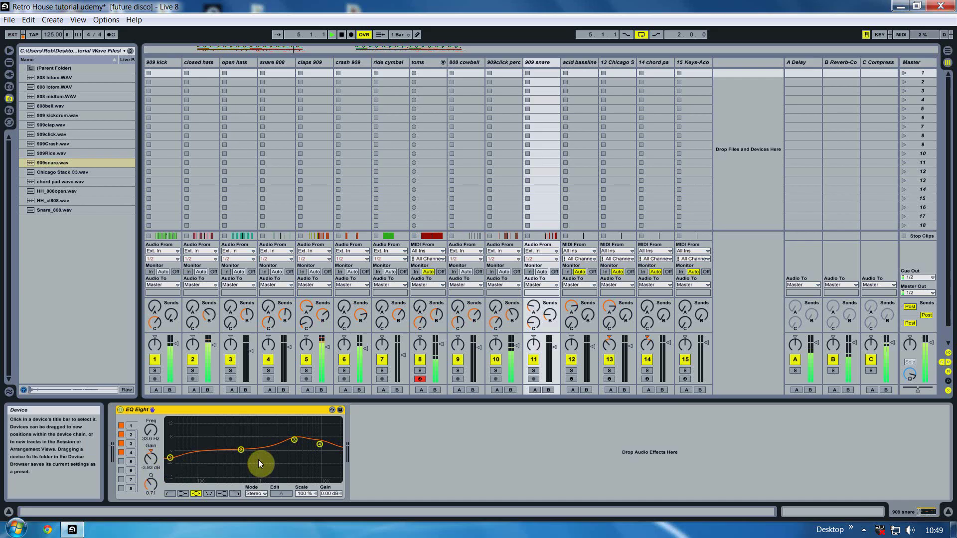
- Solo the 909 snare, set its EQ Eight band 2 to 524 Hz and 0.49 dB, and compare with the EQ bypassed
{"action": "left_click", "coordinate": [533, 371]}
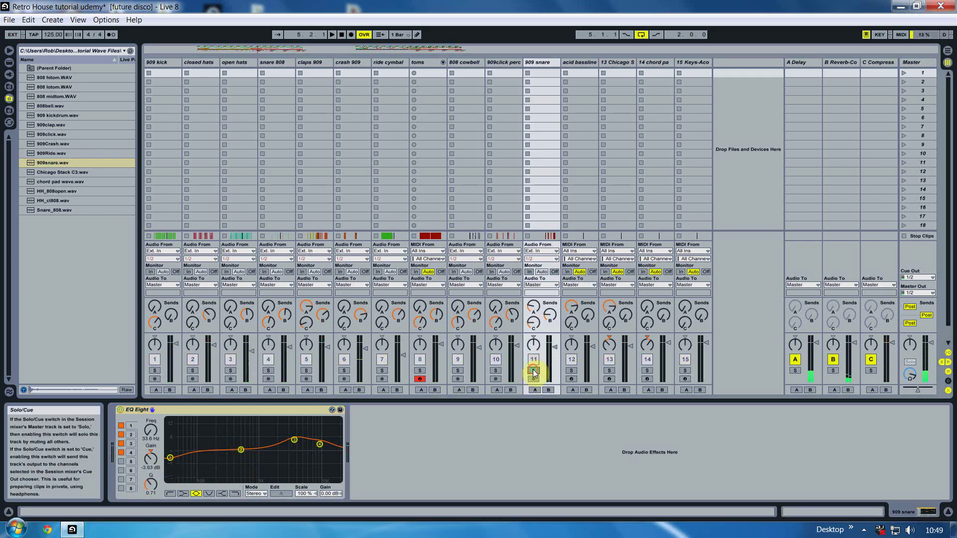
{"action": "left_click", "coordinate": [242, 451]}
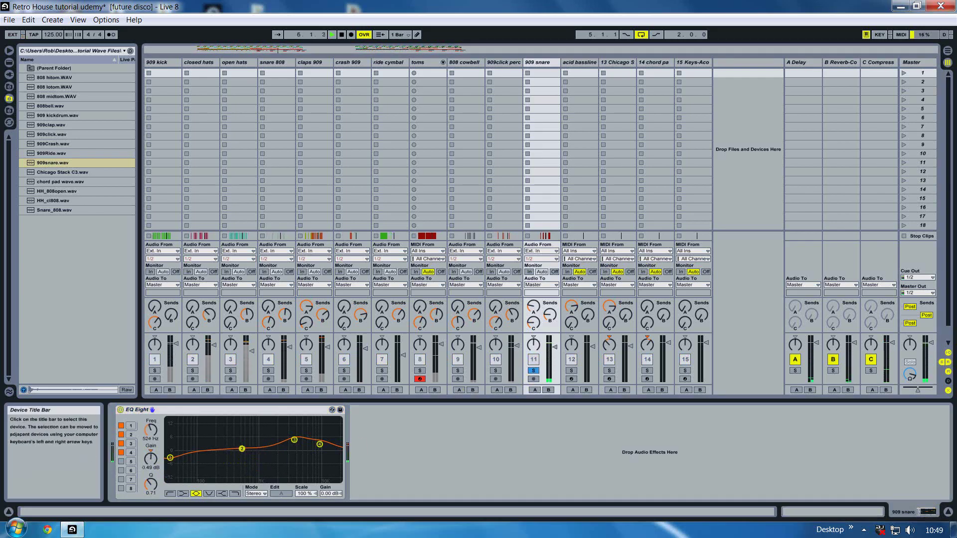
{"action": "left_click", "coordinate": [121, 410]}
{"action": "left_click", "coordinate": [121, 410]}
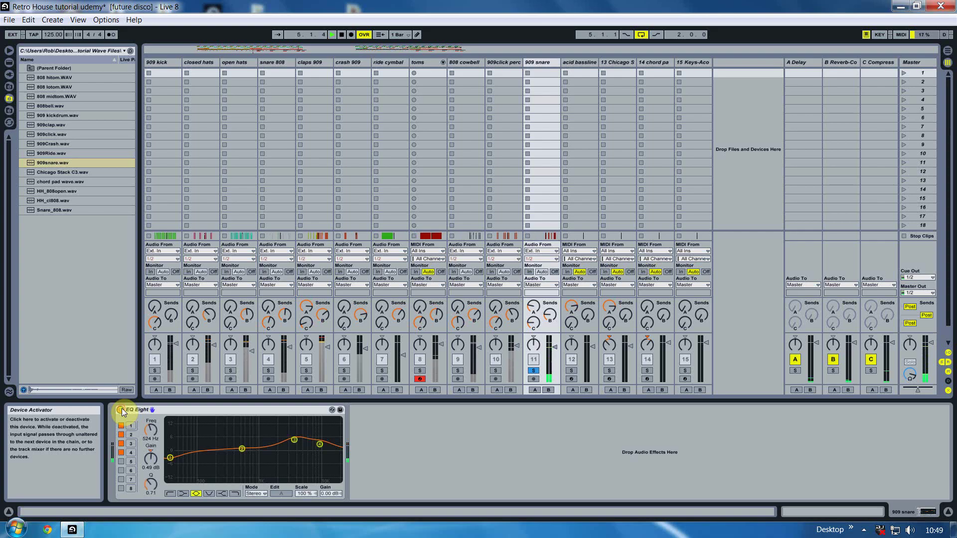
- Adjust the 909click percussion's EQ Eight band 4 to about 10.1 kHz and display the 808 cowbell's EQ
{"action": "left_click", "coordinate": [513, 60]}
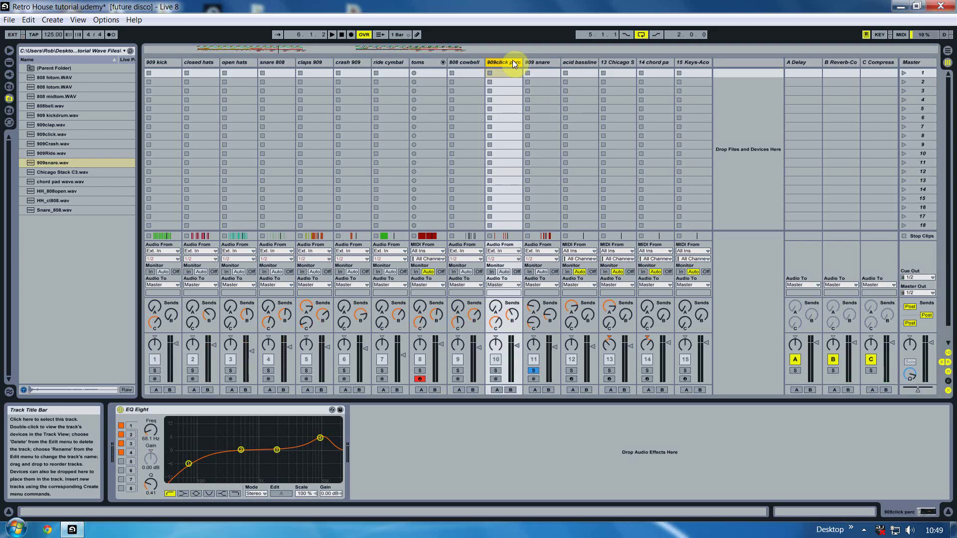
{"action": "left_click", "coordinate": [320, 436]}
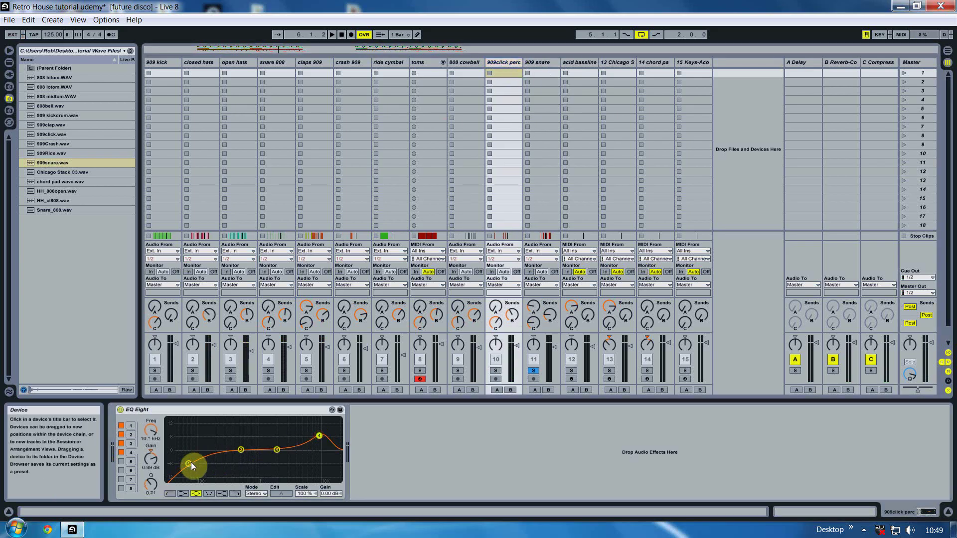
{"action": "left_click", "coordinate": [466, 64]}
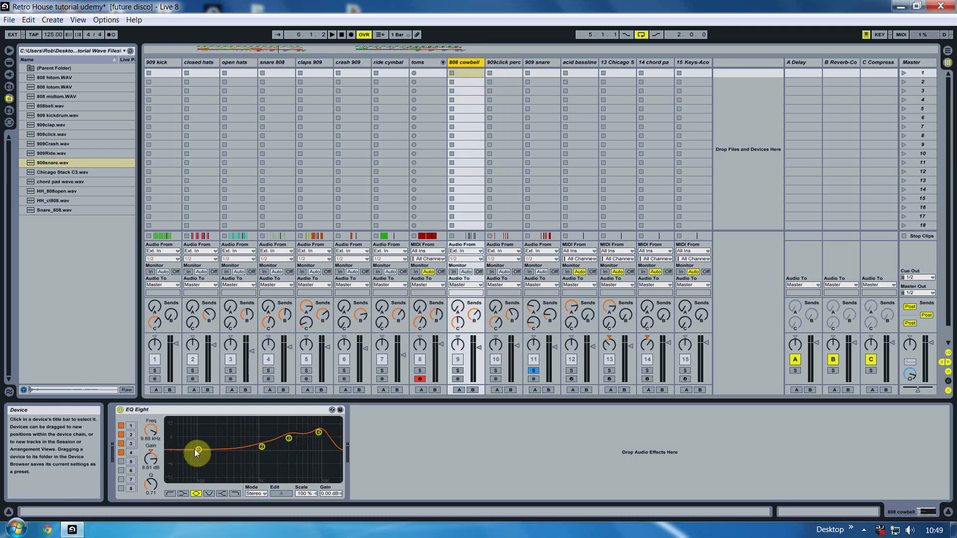
- Return to the Arrangement and play the drum pattern from 3.1.1
{"action": "key", "text": "Tab"}
{"action": "left_click", "coordinate": [226, 215]}
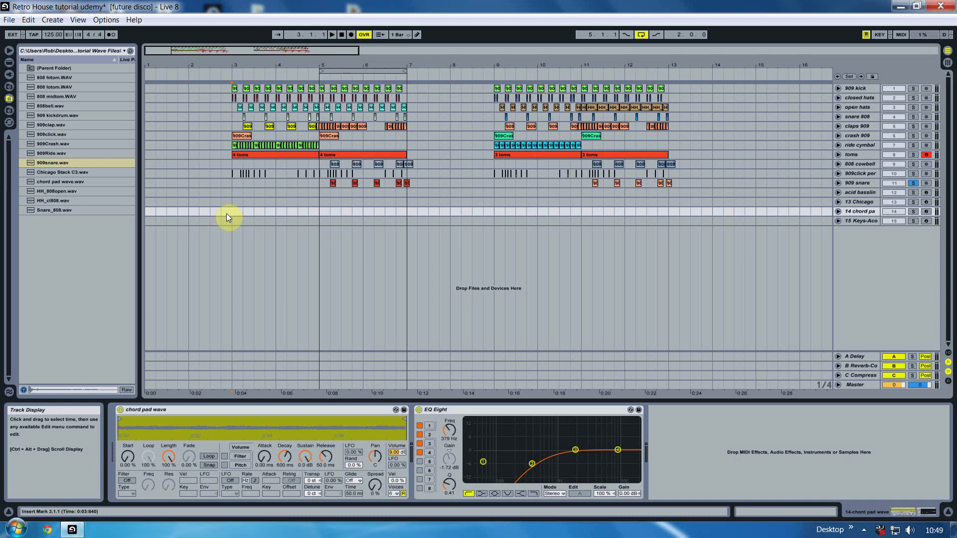
{"action": "key", "text": "space"}
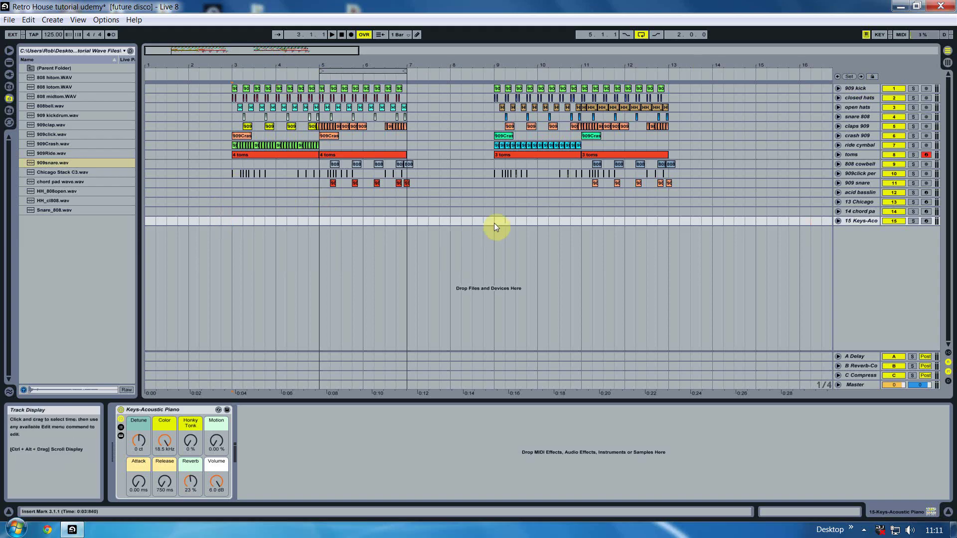
- Delete the reference drum pattern from bar 9 onward across all tracks
{"action": "left_click_drag", "start_coordinate": [496, 225], "coordinate": [688, 64]}
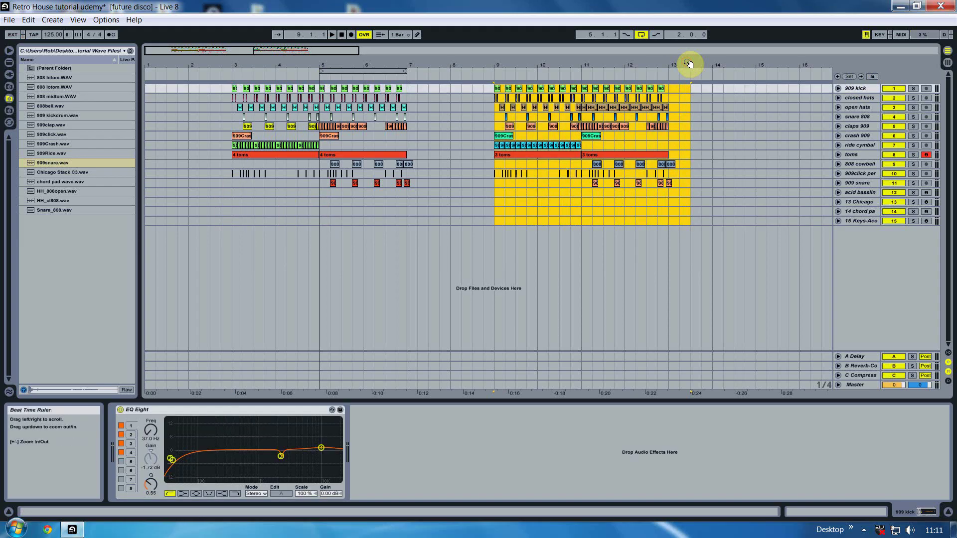
{"action": "left_click", "coordinate": [223, 220]}
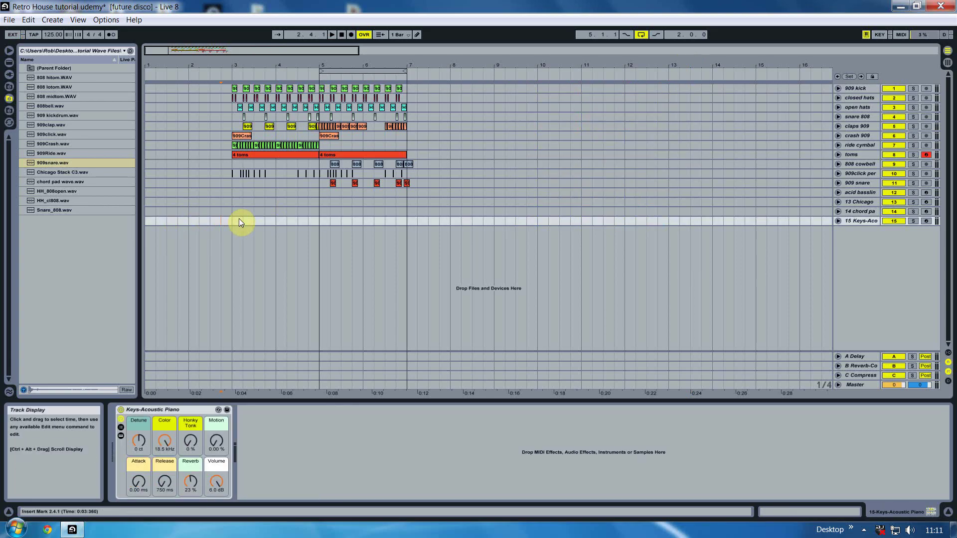
- Review the devices on the 909 kick, open hats, toms, acid bassline, Chicago, chord pad and Keys-Acoustic Piano tracks
{"action": "left_click", "coordinate": [851, 88]}
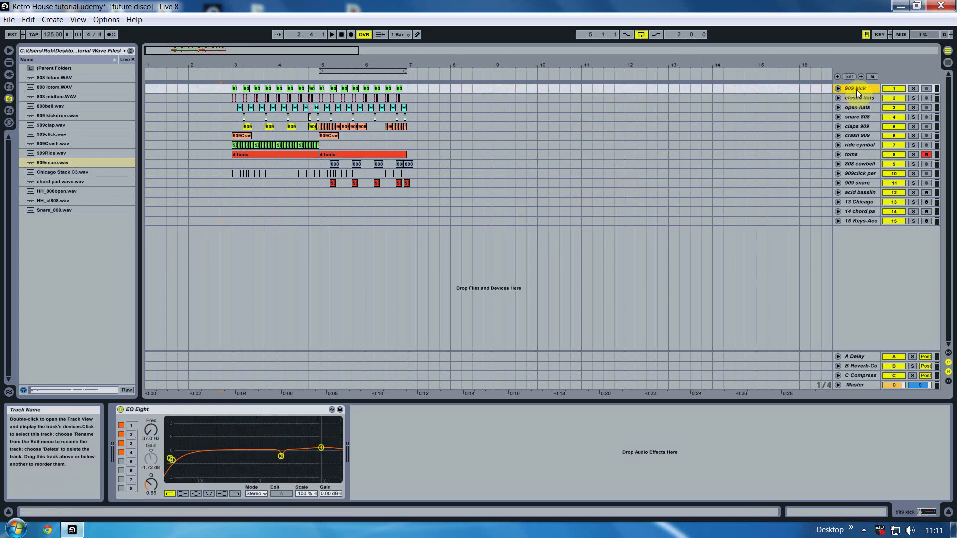
{"action": "left_click", "coordinate": [854, 107]}
{"action": "left_click", "coordinate": [853, 155]}
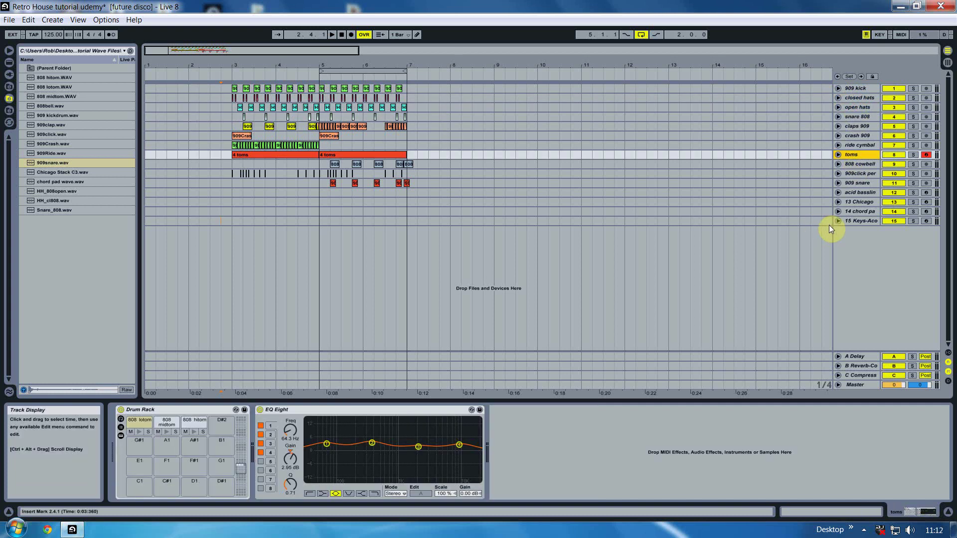
{"action": "left_click", "coordinate": [234, 205]}
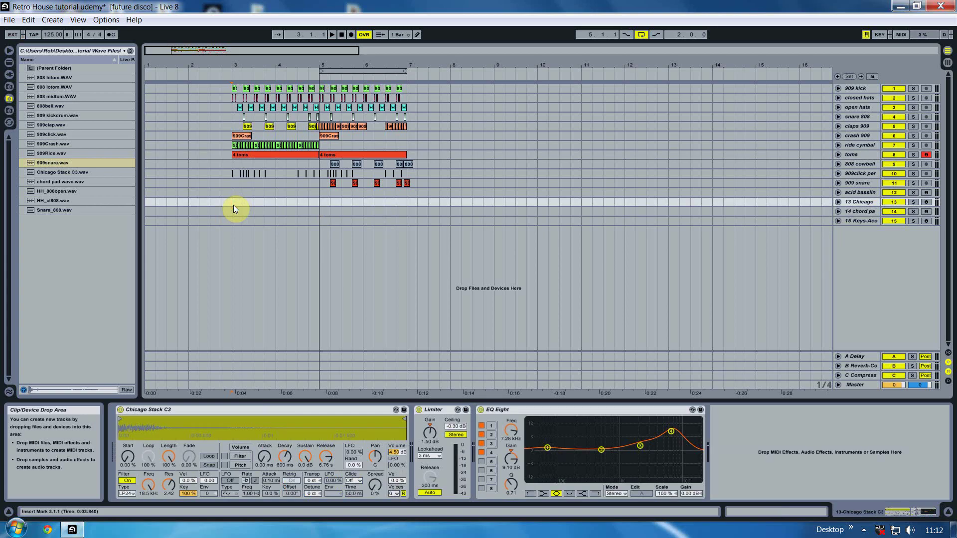
{"action": "left_click", "coordinate": [863, 193]}
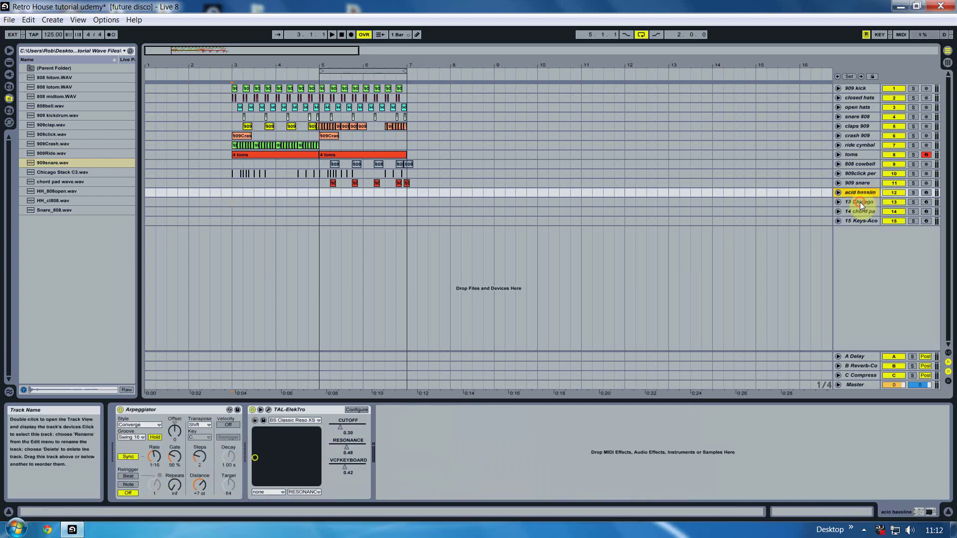
{"action": "left_click", "coordinate": [860, 202]}
{"action": "left_click", "coordinate": [860, 210]}
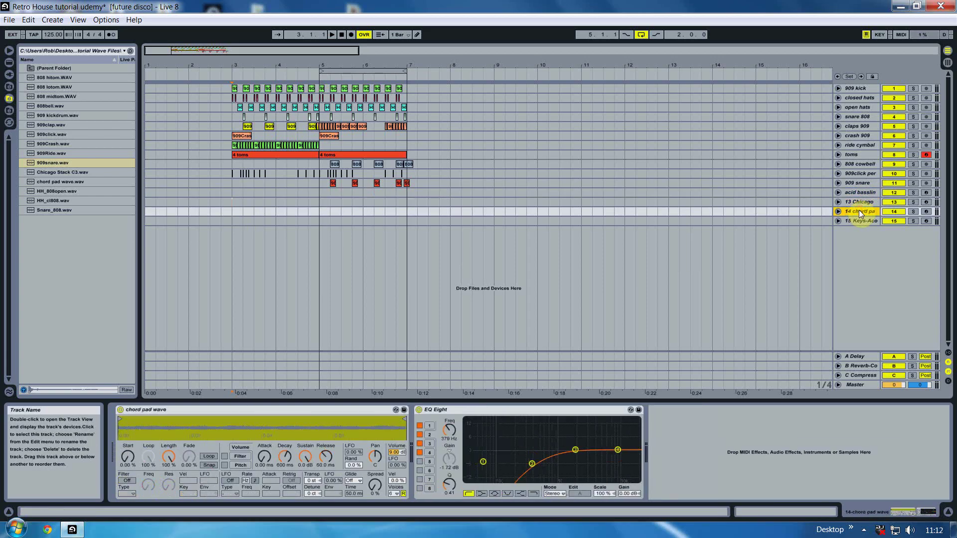
{"action": "left_click", "coordinate": [232, 224]}
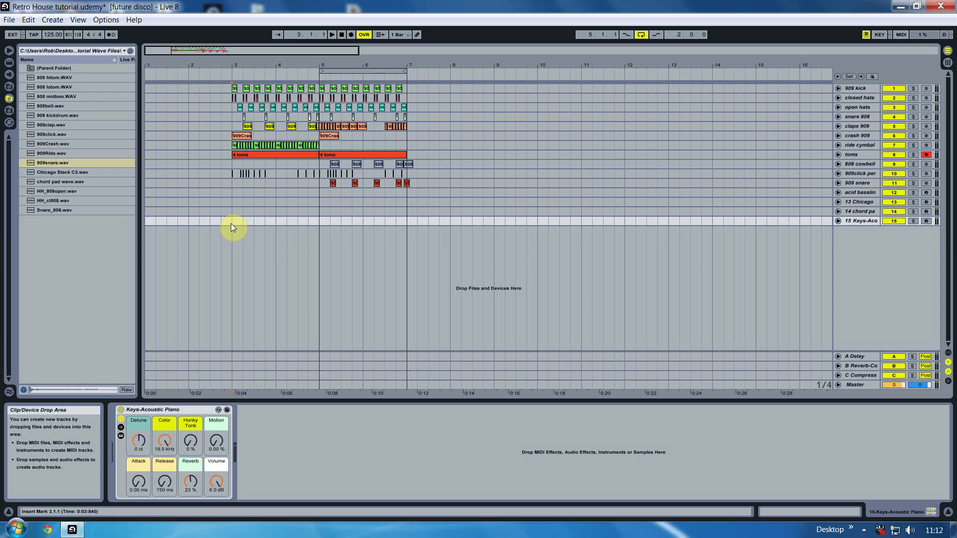
- Examine the clips and effects track by track from the 909 kick and hats through the 909 snare, down to the chord pad track
{"action": "left_click", "coordinate": [257, 89]}
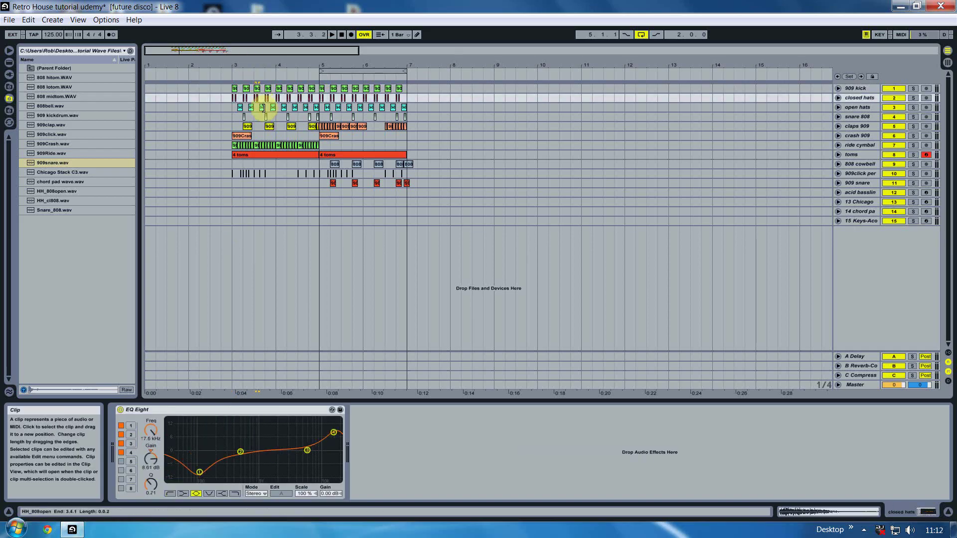
{"action": "left_click", "coordinate": [265, 108]}
{"action": "left_click", "coordinate": [265, 117]}
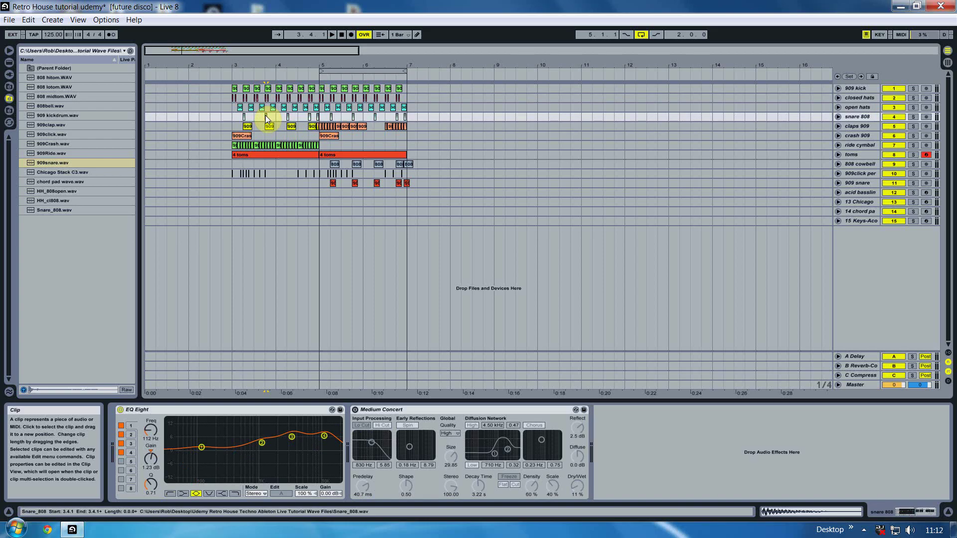
{"action": "left_click", "coordinate": [266, 125]}
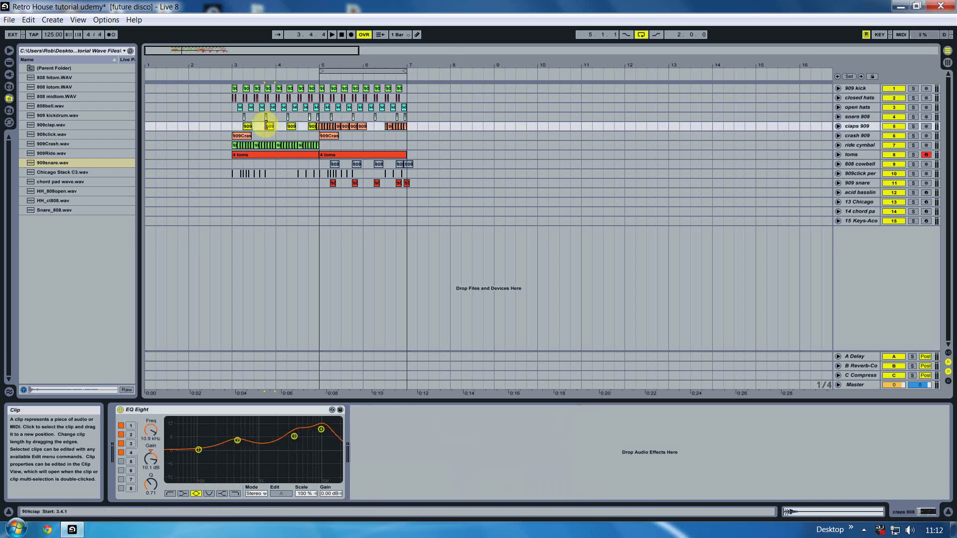
{"action": "left_click", "coordinate": [265, 136]}
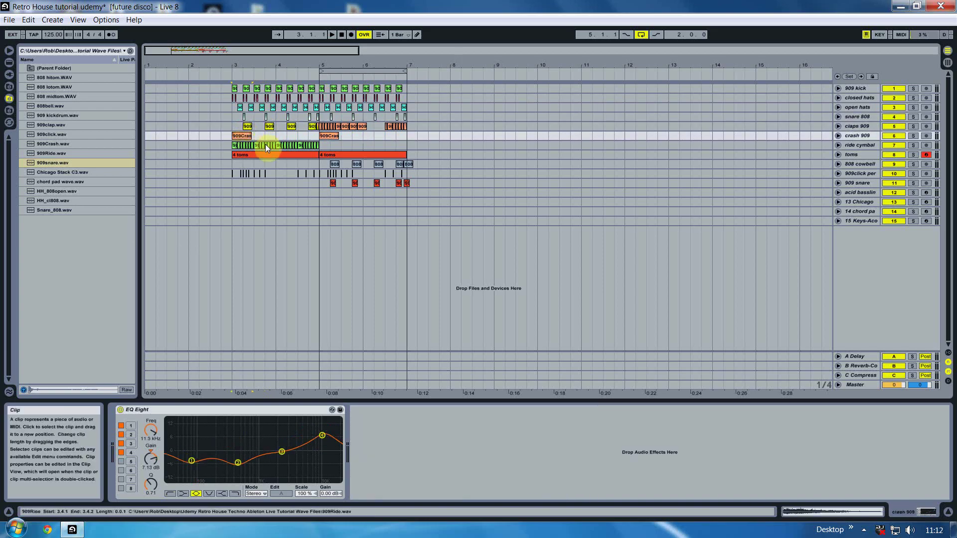
{"action": "left_click", "coordinate": [265, 144]}
{"action": "left_click", "coordinate": [267, 154]}
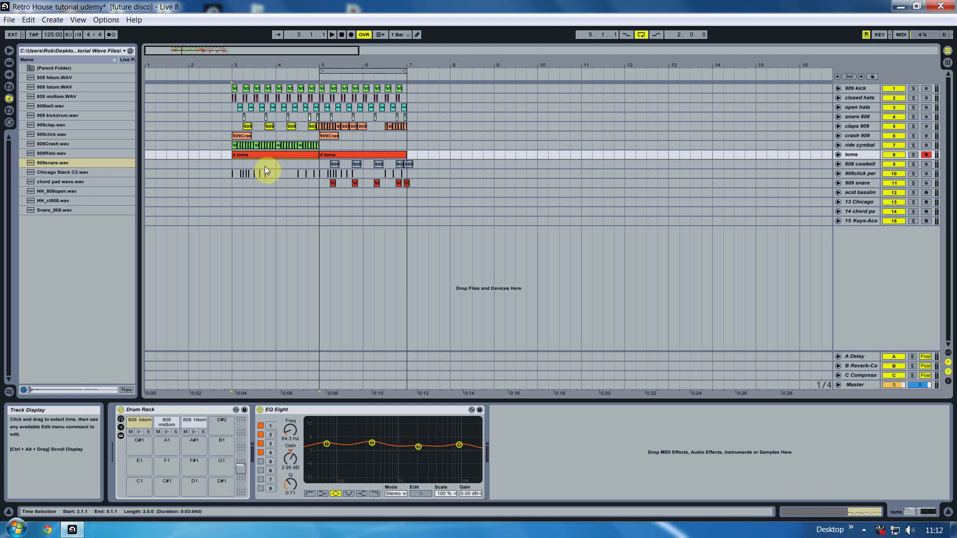
{"action": "left_click", "coordinate": [265, 166]}
{"action": "left_click", "coordinate": [278, 174]}
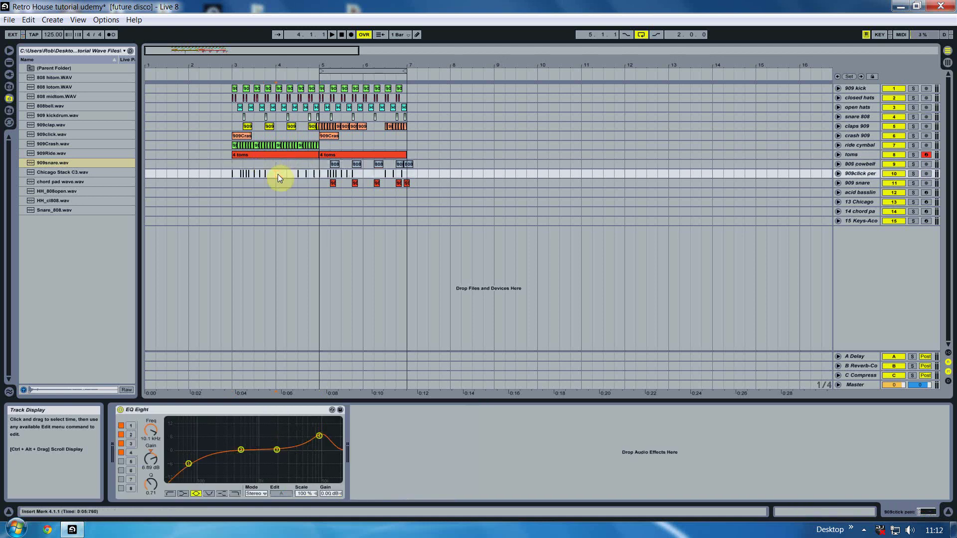
{"action": "left_click", "coordinate": [289, 183]}
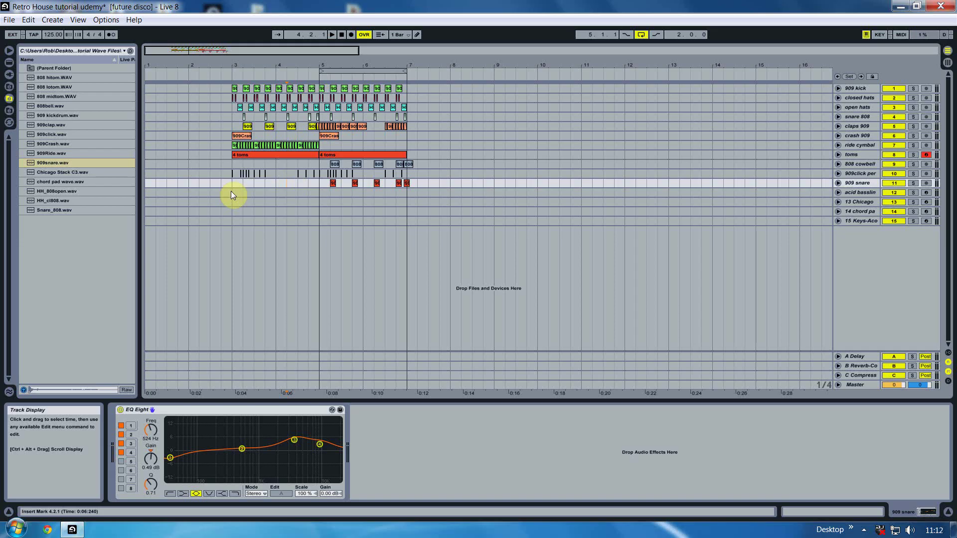
{"action": "key", "text": "Down"}
{"action": "key", "text": "Down"}
{"action": "key", "text": "Down"}
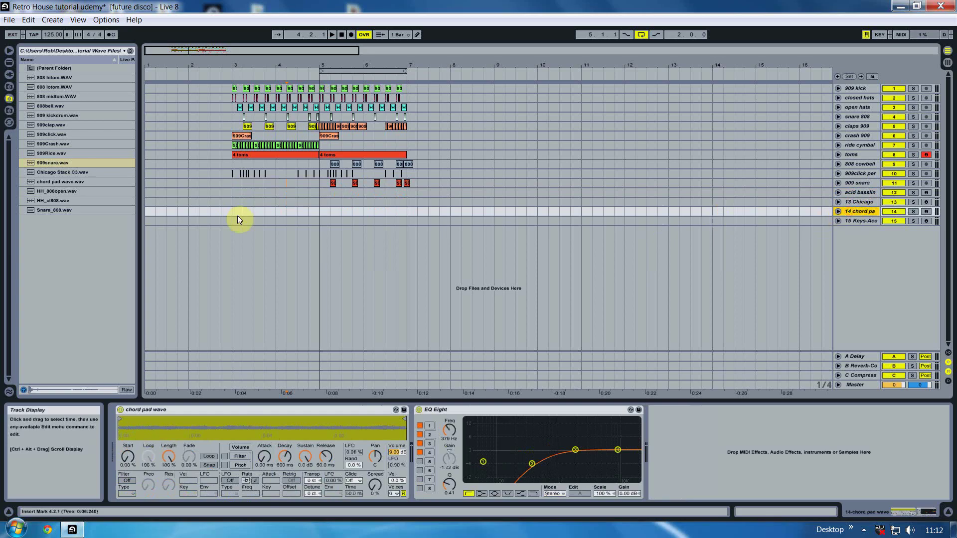